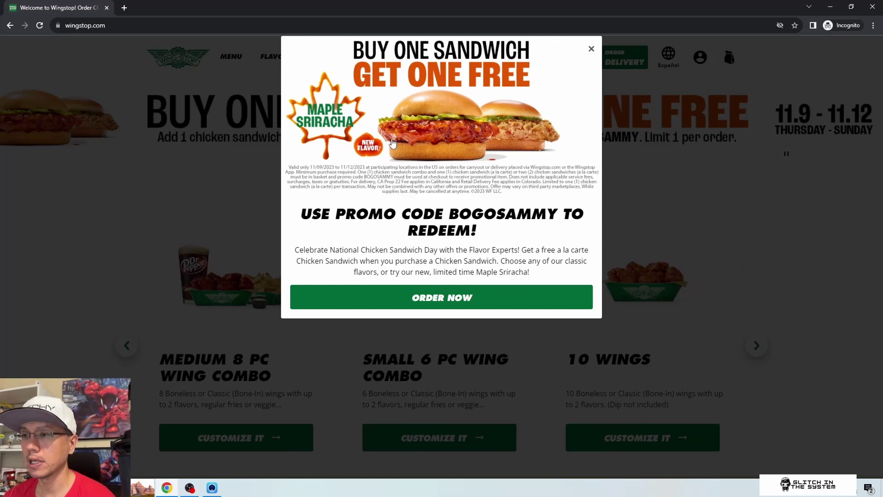
Dismiss the buy-one-get-one sandwich promotion and look over the Wingstop home page
{"action": "key", "text": "Escape"}
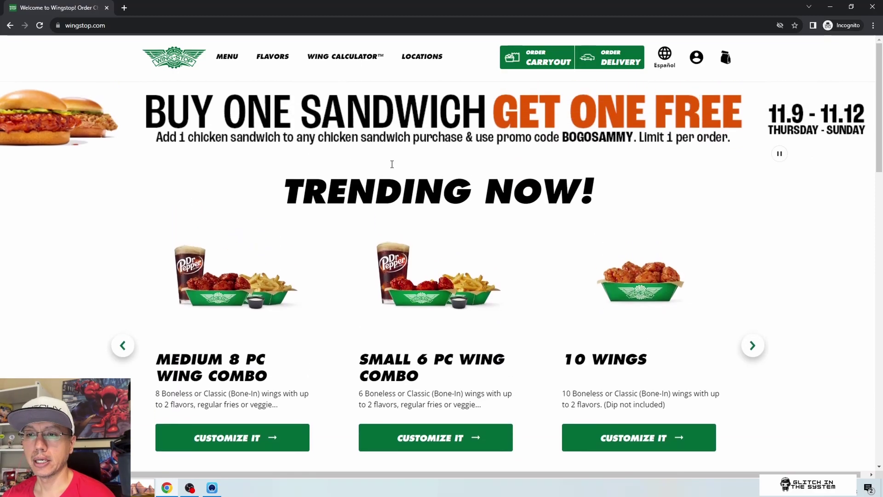
{"action": "scroll", "coordinate": [392, 168], "scroll_direction": "down", "scroll_amount": 1}
{"action": "scroll", "coordinate": [385, 174], "scroll_direction": "up", "scroll_amount": 1}
{"action": "left_click", "coordinate": [664, 56]}
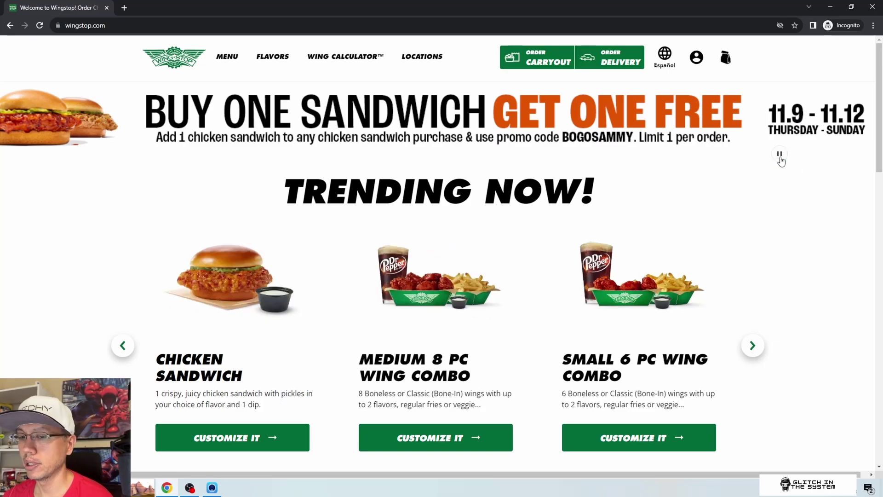
Pause and resume the home page carousel and skim the rest of the page
{"action": "left_click", "coordinate": [779, 155]}
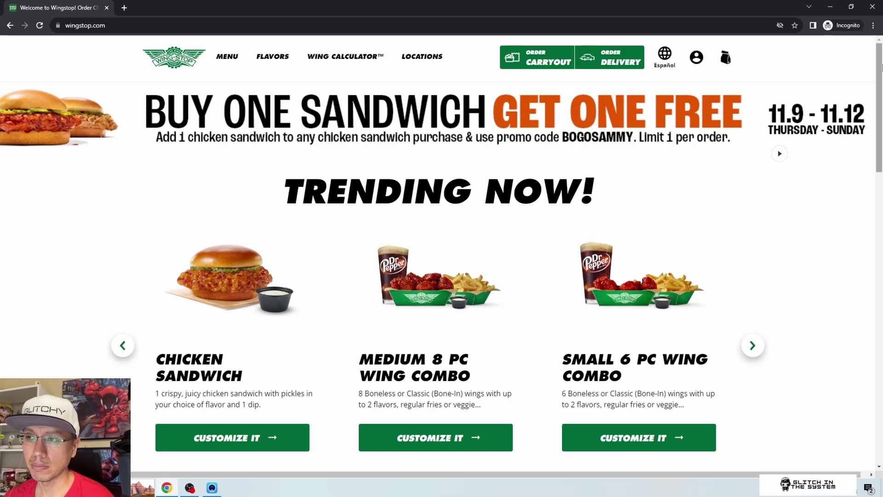
{"action": "left_click", "coordinate": [779, 154]}
{"action": "scroll", "coordinate": [737, 185], "scroll_direction": "down", "scroll_amount": 3}
{"action": "scroll", "coordinate": [726, 156], "scroll_direction": "up", "scroll_amount": 3}
Open the full food menu and browse its categories and items
{"action": "left_click", "coordinate": [227, 56]}
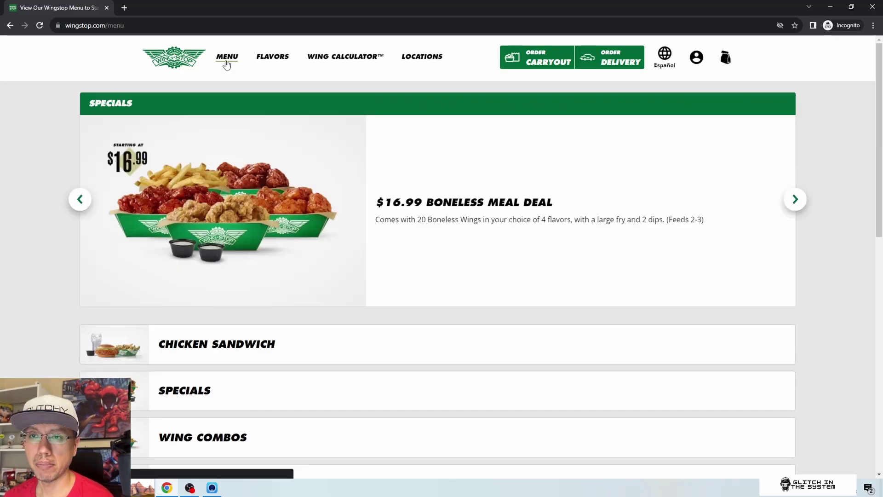
{"action": "scroll", "coordinate": [10, 175], "scroll_direction": "down", "scroll_amount": 4}
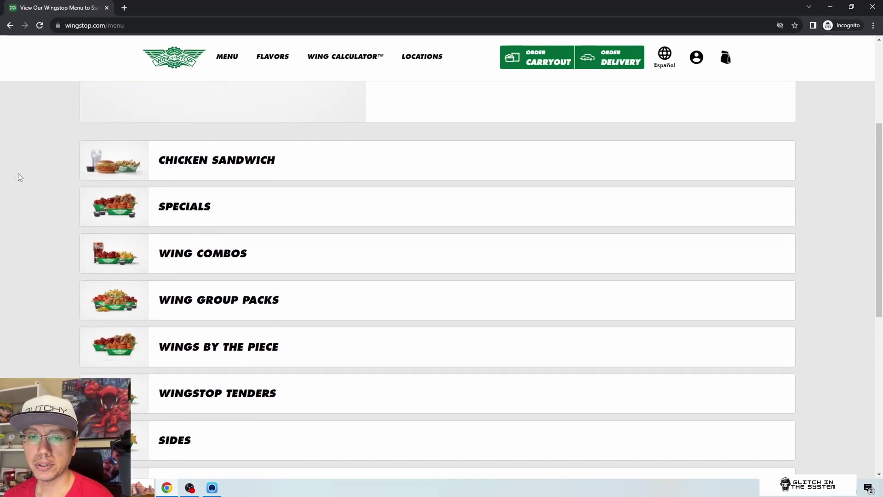
{"action": "scroll", "coordinate": [214, 216], "scroll_direction": "up", "scroll_amount": 4}
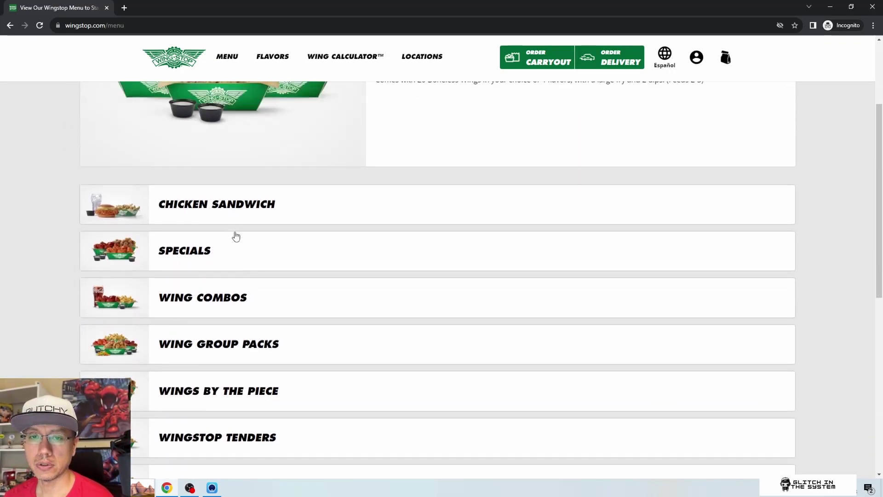
{"action": "scroll", "coordinate": [233, 235], "scroll_direction": "down", "scroll_amount": 15}
{"action": "left_click", "coordinate": [274, 331]}
{"action": "scroll", "coordinate": [234, 274], "scroll_direction": "up", "scroll_amount": 15}
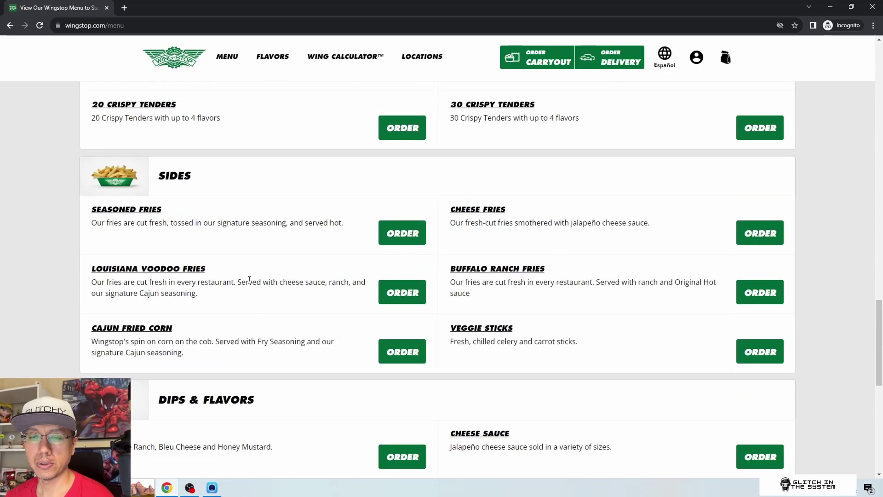
Open the Flavors page and look over the available flavors
{"action": "left_click", "coordinate": [274, 59]}
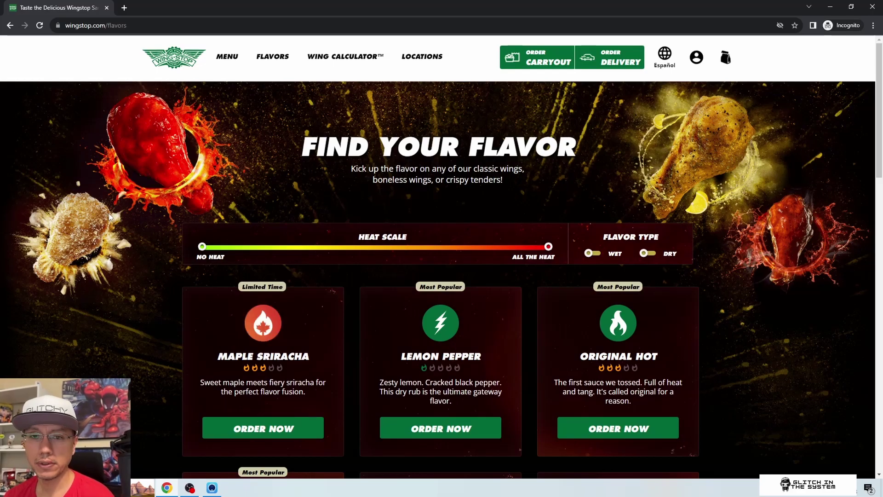
{"action": "scroll", "coordinate": [186, 255], "scroll_direction": "down", "scroll_amount": 4}
{"action": "scroll", "coordinate": [92, 244], "scroll_direction": "up", "scroll_amount": 4}
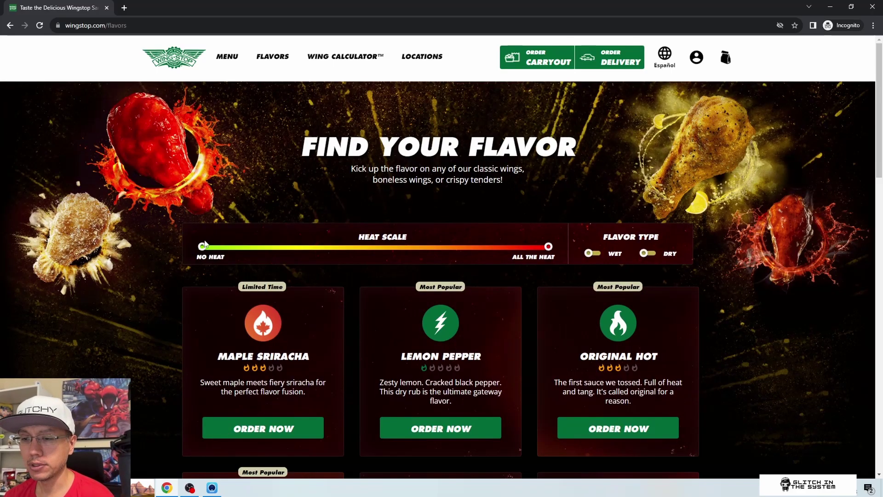
Test the heat filter with the minimum at three, two and four flames, and with both ends at four flames
{"action": "left_click_drag", "start_coordinate": [202, 246], "coordinate": [409, 247]}
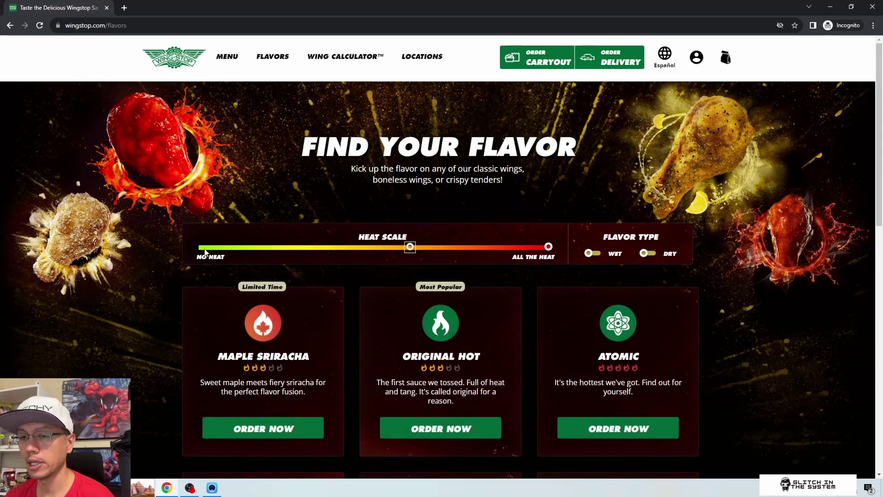
{"action": "left_click_drag", "start_coordinate": [410, 247], "coordinate": [341, 247]}
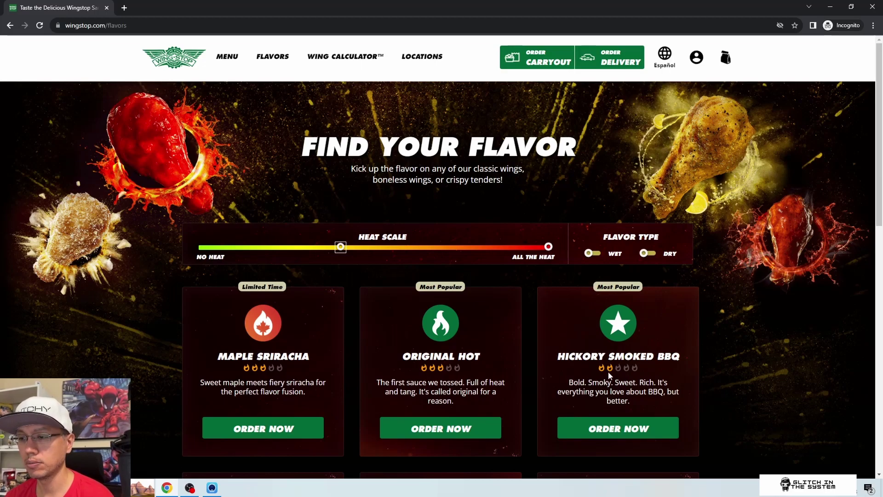
{"action": "left_click_drag", "start_coordinate": [340, 247], "coordinate": [479, 247]}
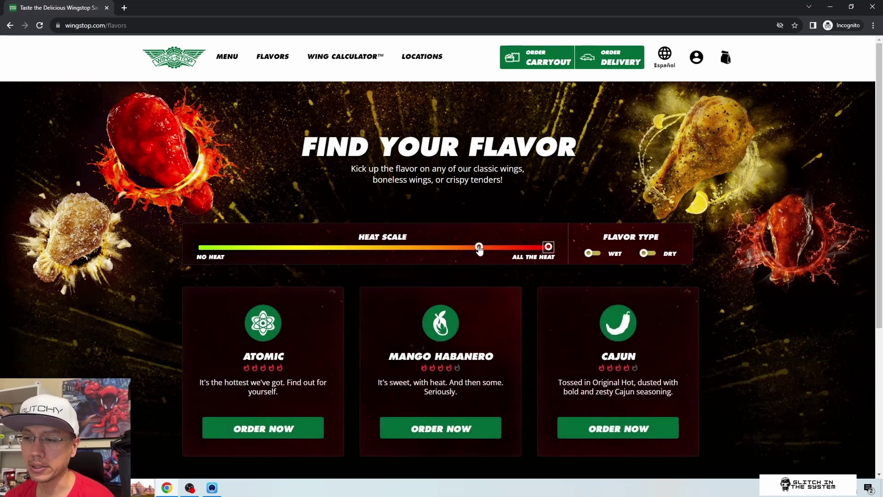
{"action": "left_click_drag", "start_coordinate": [547, 246], "coordinate": [376, 247]}
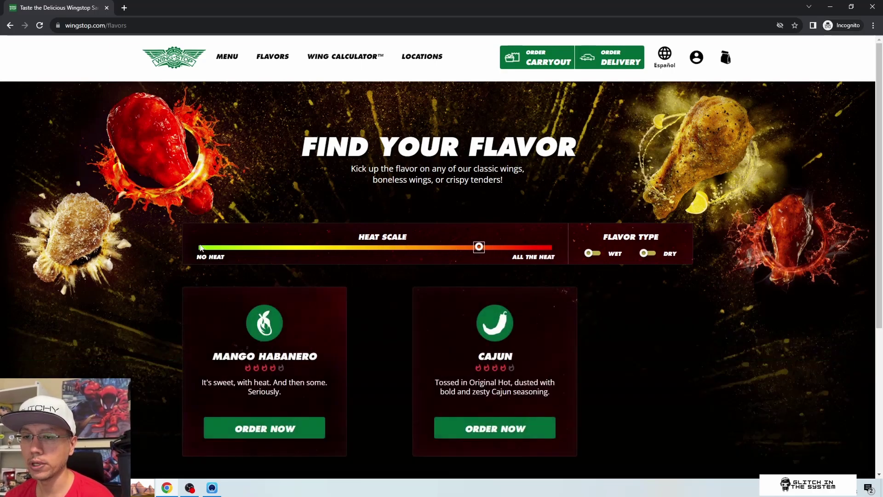
{"action": "mouse_move", "coordinate": [479, 247]}
{"action": "left_mouse_down"}
{"action": "mouse_move", "coordinate": [546, 247]}
{"action": "mouse_move", "coordinate": [481, 248]}
{"action": "left_mouse_up"}
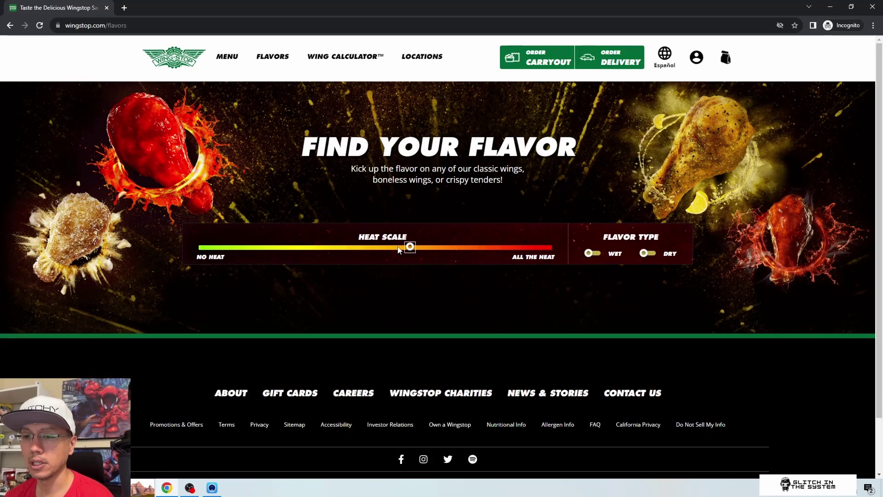
Set the heat range from two to four flames and enable both the Wet and Dry flavor types
{"action": "left_click_drag", "start_coordinate": [410, 247], "coordinate": [354, 253]}
{"action": "left_click_drag", "start_coordinate": [410, 247], "coordinate": [297, 245]}
{"action": "left_click", "coordinate": [594, 254]}
{"action": "left_click", "coordinate": [650, 253]}
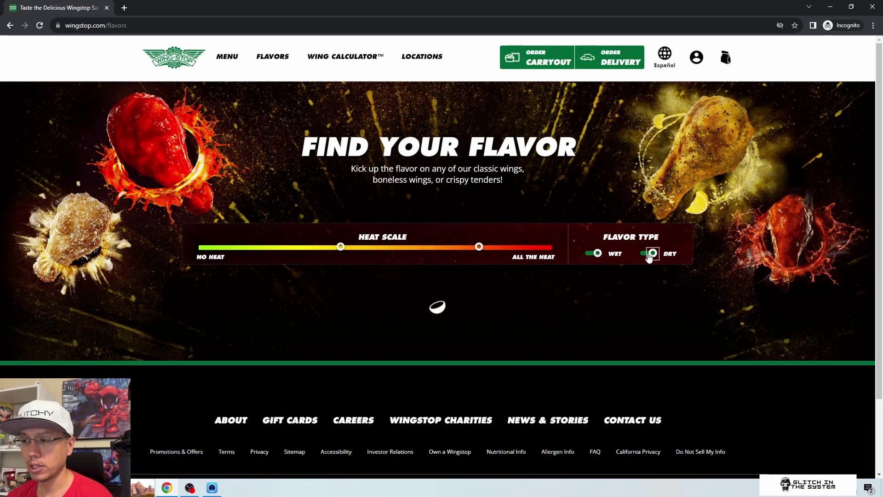
Raise the minimum heat to five flames and compare the flavors for Dry alone, Wet alone and both types
{"action": "left_click_drag", "start_coordinate": [199, 247], "coordinate": [561, 244]}
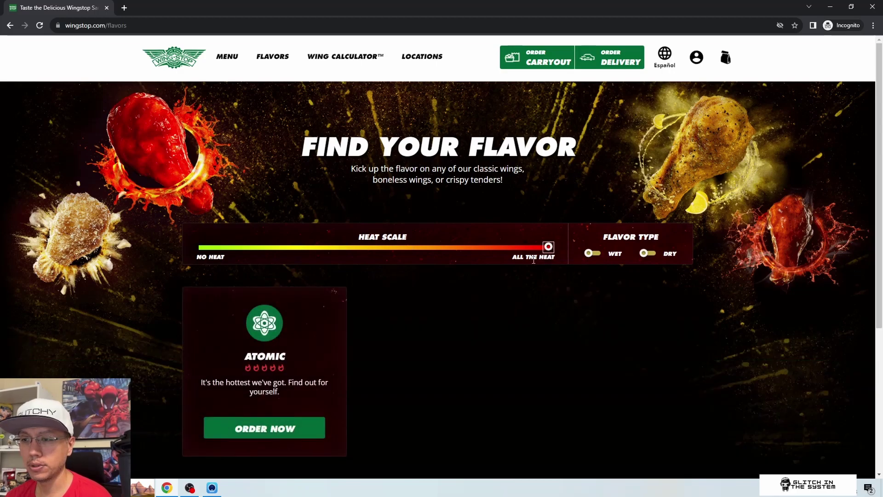
{"action": "left_click", "coordinate": [648, 254]}
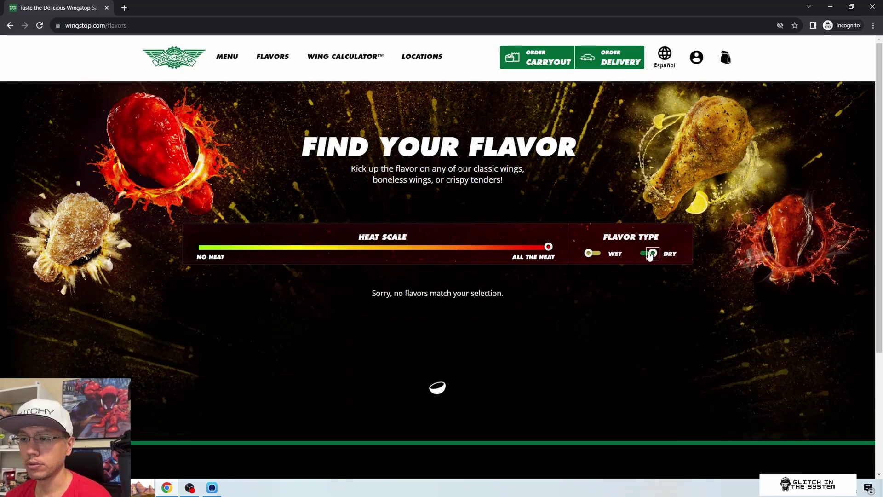
{"action": "left_click", "coordinate": [593, 253]}
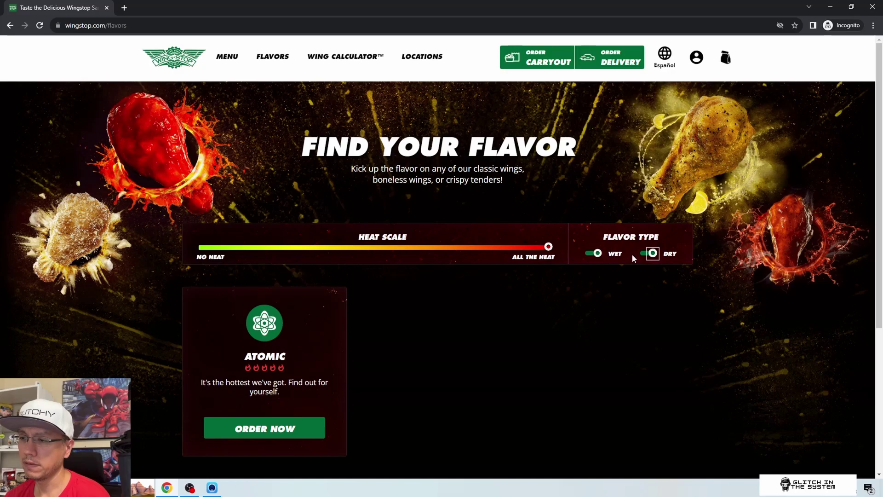
{"action": "left_click", "coordinate": [649, 253]}
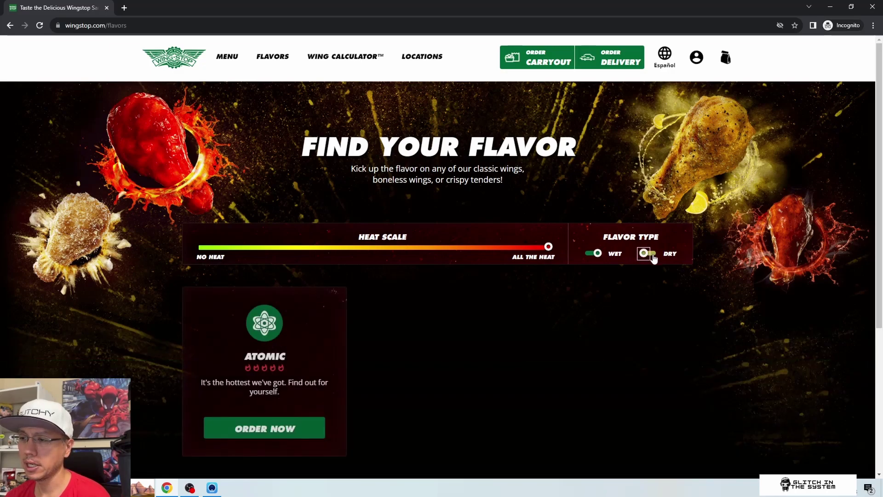
{"action": "left_click", "coordinate": [645, 255]}
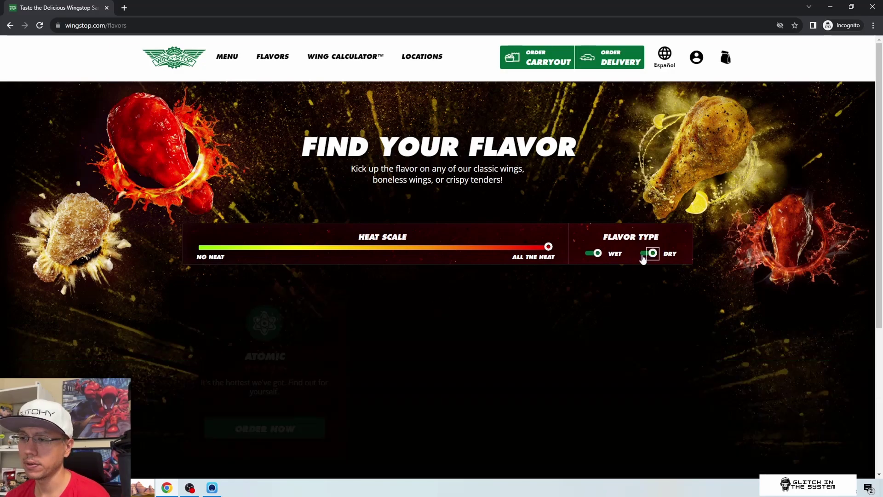
Clear both flavor types and check Dry alone and Wet alone at the highest heat
{"action": "left_click", "coordinate": [600, 257]}
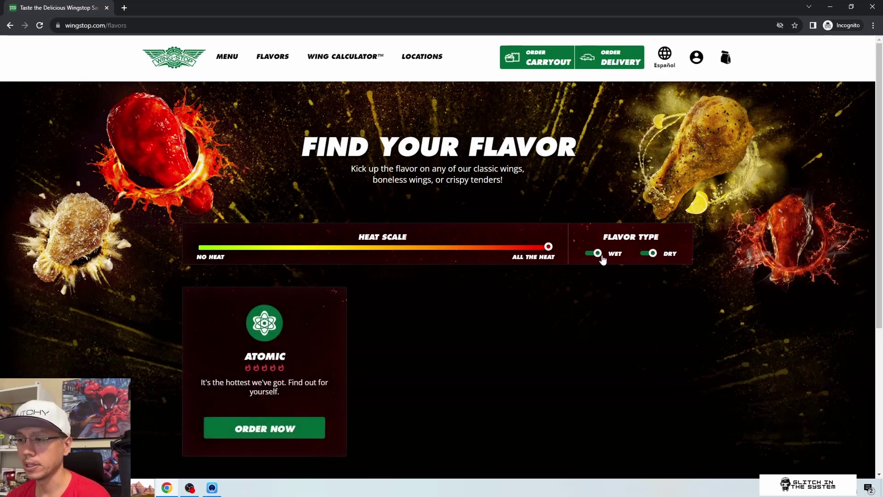
{"action": "left_click", "coordinate": [651, 253]}
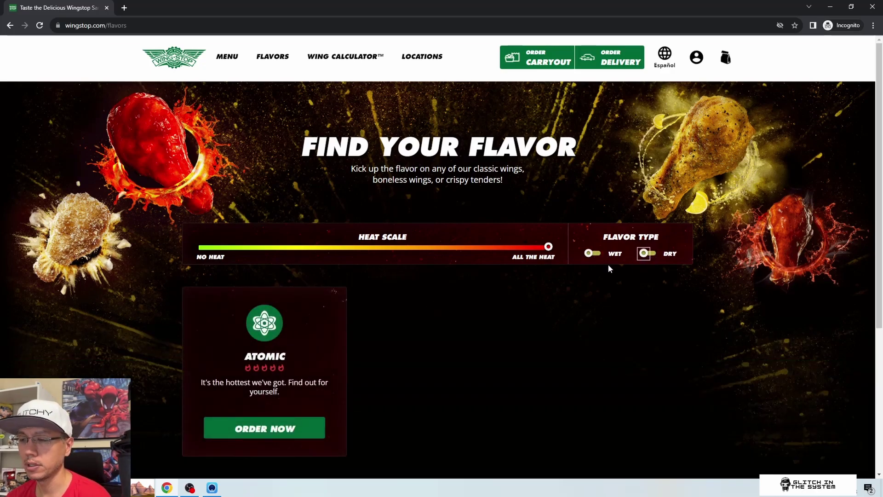
{"action": "left_click", "coordinate": [641, 253]}
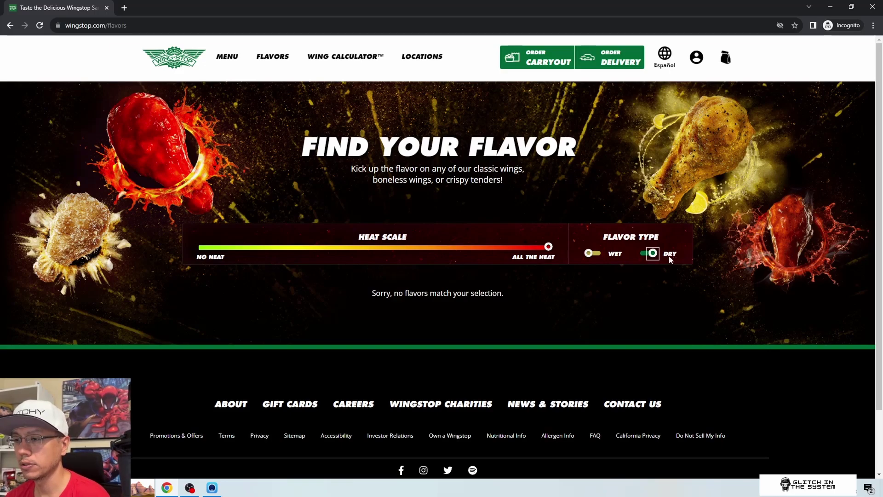
{"action": "left_click", "coordinate": [600, 256]}
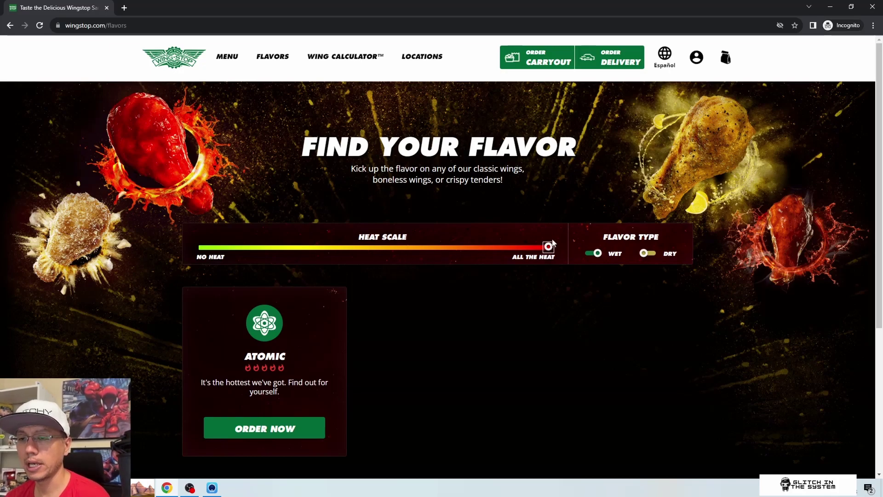
Turn off the Wet filter, try to move the overlapping heat handles off the maximum, and toggle Wet again
{"action": "left_click", "coordinate": [598, 257]}
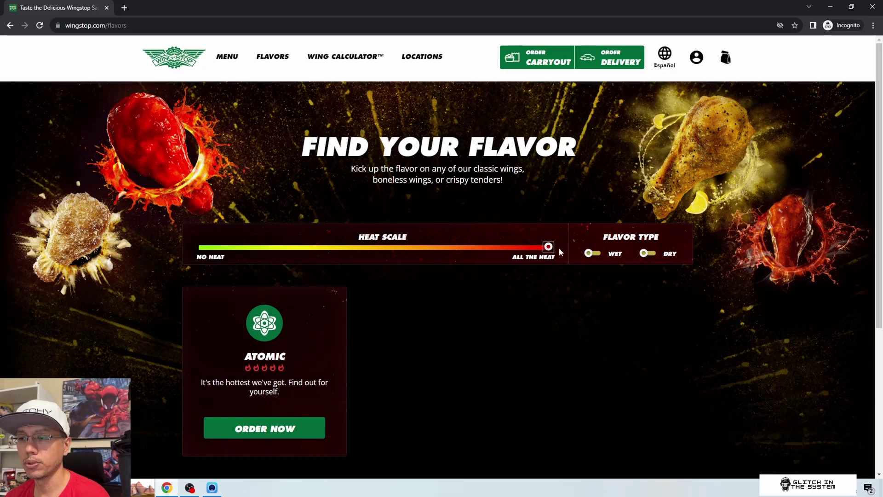
{"action": "mouse_move", "coordinate": [547, 246]}
{"action": "left_mouse_down"}
{"action": "mouse_move", "coordinate": [208, 248]}
{"action": "mouse_move", "coordinate": [547, 247]}
{"action": "left_mouse_up"}
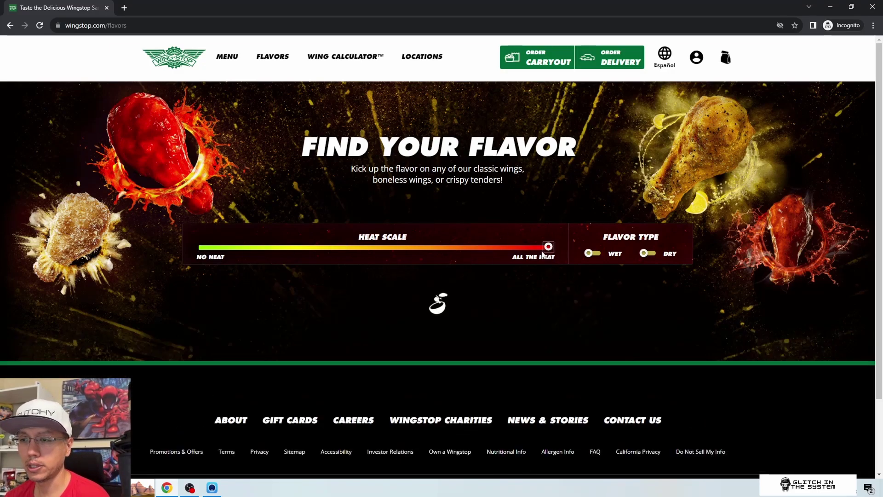
{"action": "left_click", "coordinate": [591, 253]}
{"action": "left_click", "coordinate": [593, 253]}
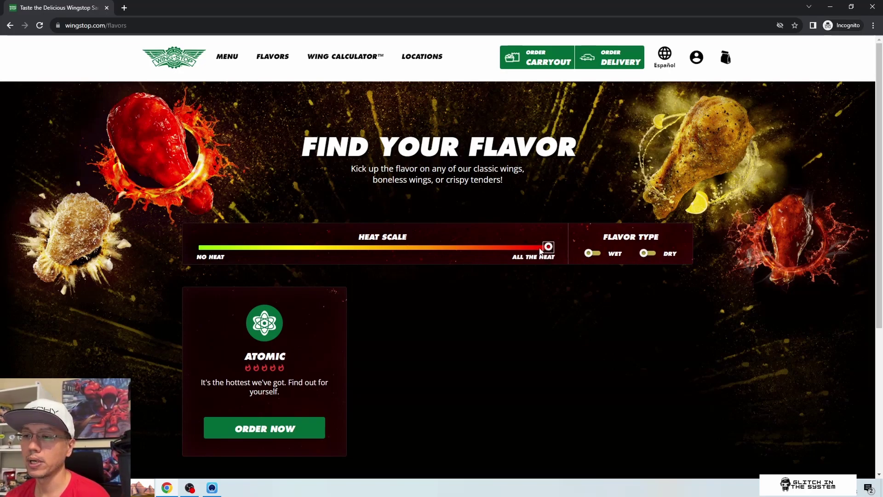
Reload the flavors page, lower the maximum heat to No Heat, and test the filter with Wet and Dry enabled
{"action": "left_click", "coordinate": [40, 26]}
{"action": "left_click_drag", "start_coordinate": [549, 247], "coordinate": [202, 247]}
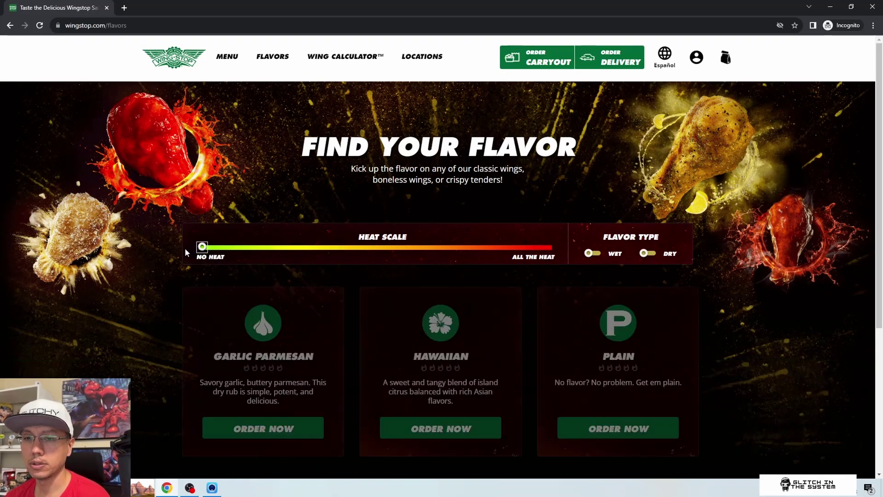
{"action": "left_click", "coordinate": [593, 253]}
{"action": "mouse_move", "coordinate": [202, 247]}
{"action": "left_mouse_down"}
{"action": "mouse_move", "coordinate": [341, 249]}
{"action": "mouse_move", "coordinate": [202, 246]}
{"action": "left_mouse_up"}
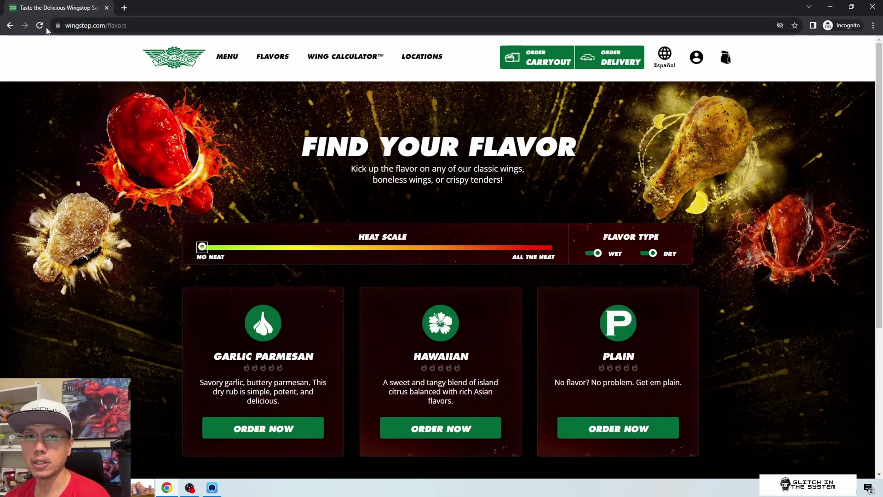
Reload the flavors page and set both ends of the heat range to three flames
{"action": "left_click", "coordinate": [45, 26]}
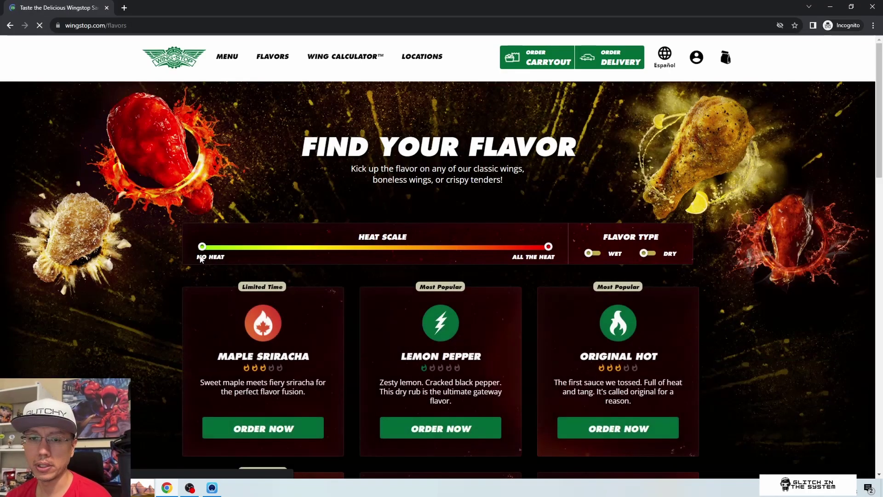
{"action": "left_click_drag", "start_coordinate": [548, 247], "coordinate": [410, 248]}
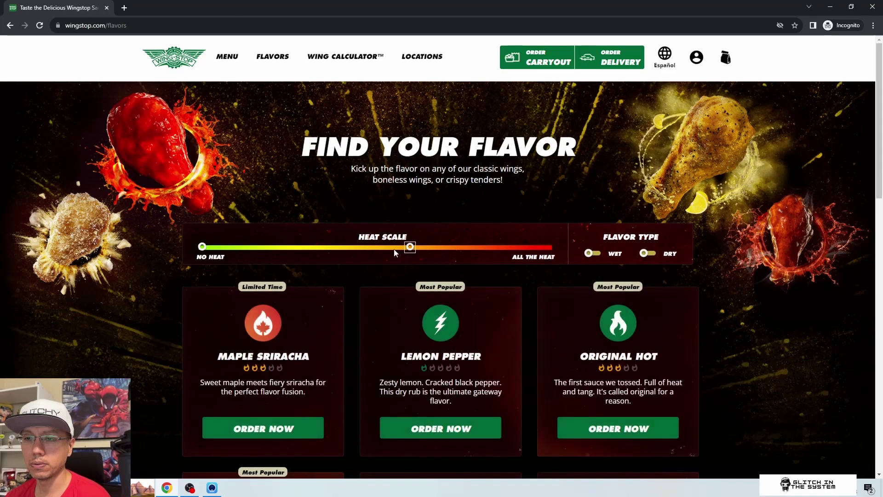
{"action": "left_click_drag", "start_coordinate": [203, 247], "coordinate": [406, 250]}
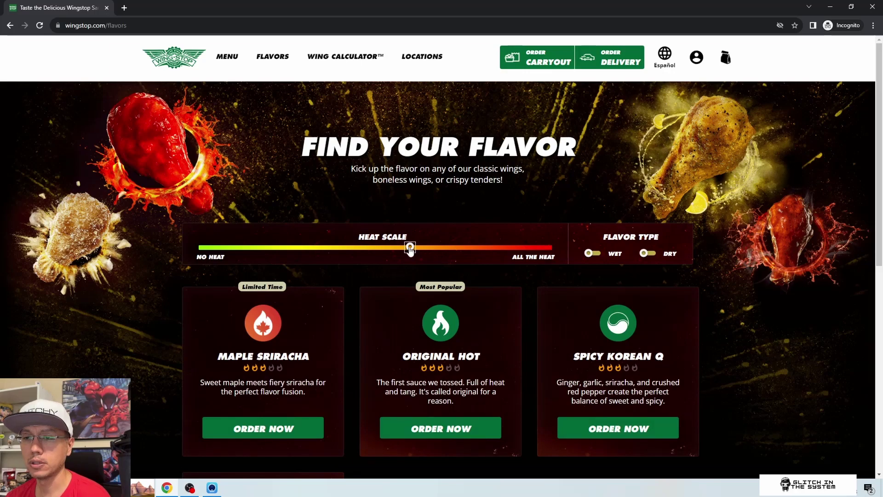
Enable the Wet flavor type and try to separate the overlapping heat handles
{"action": "left_click", "coordinate": [408, 249]}
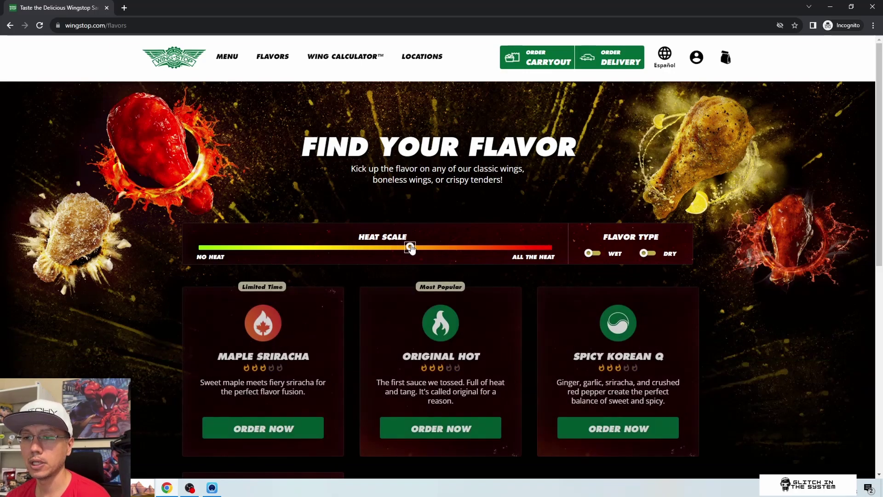
{"action": "left_click", "coordinate": [600, 255]}
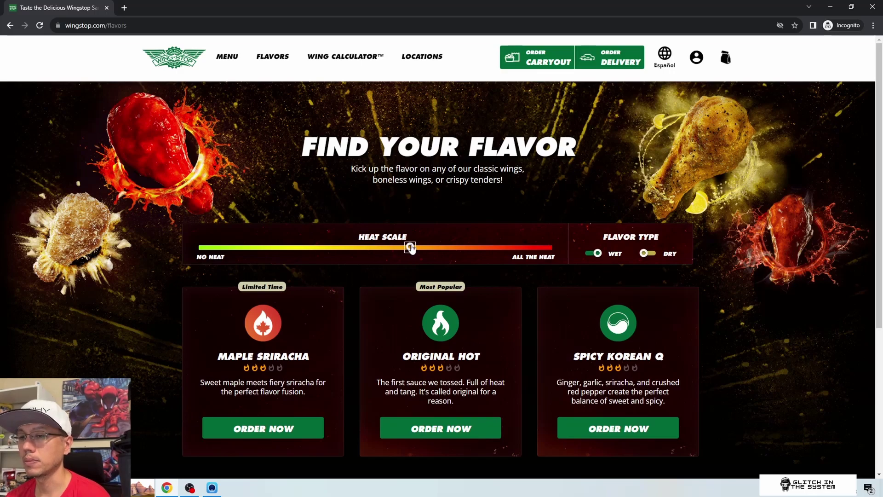
{"action": "mouse_move", "coordinate": [410, 248]}
{"action": "left_mouse_down"}
{"action": "mouse_move", "coordinate": [479, 247]}
{"action": "mouse_move", "coordinate": [410, 247]}
{"action": "left_mouse_up"}
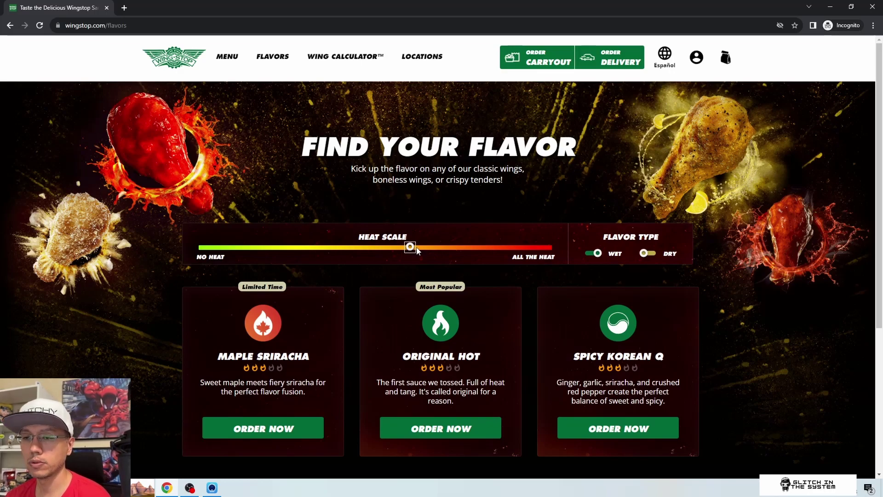
Move the heat range to All the Heat and enable the Dry flavor type alongside Wet
{"action": "left_click_drag", "start_coordinate": [410, 247], "coordinate": [548, 246]}
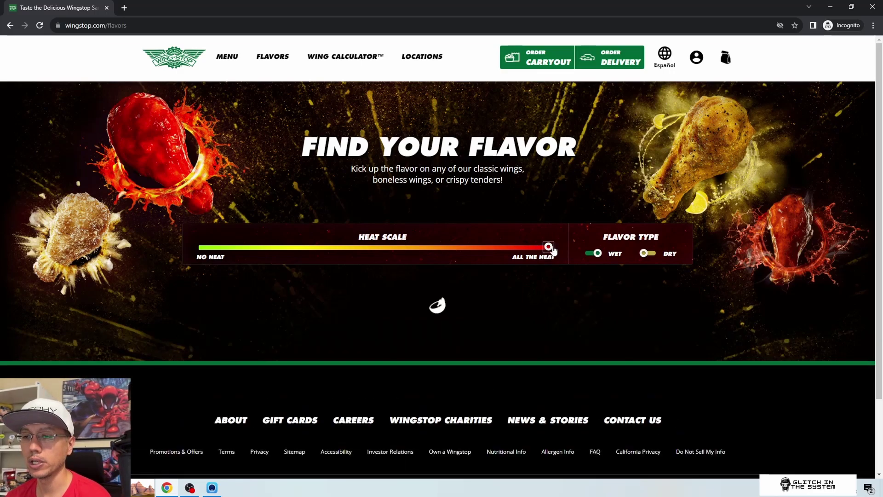
{"action": "left_click", "coordinate": [647, 253]}
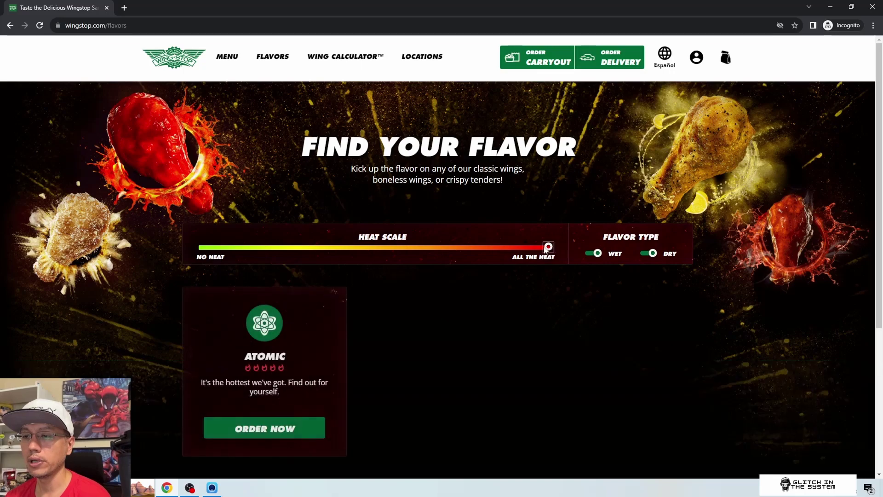
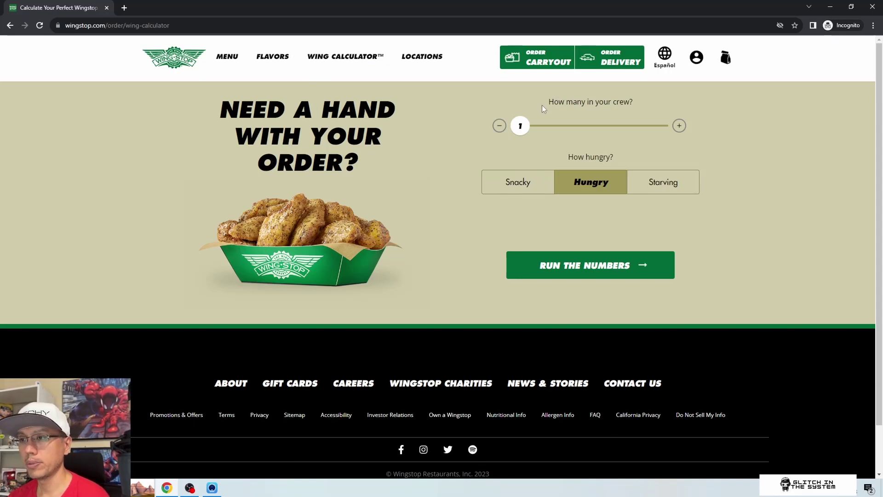
On the Wing Calculator, check the suggestions for a crew of 1 at the Snacky, Hungry and Starving levels
{"action": "left_click", "coordinate": [517, 183]}
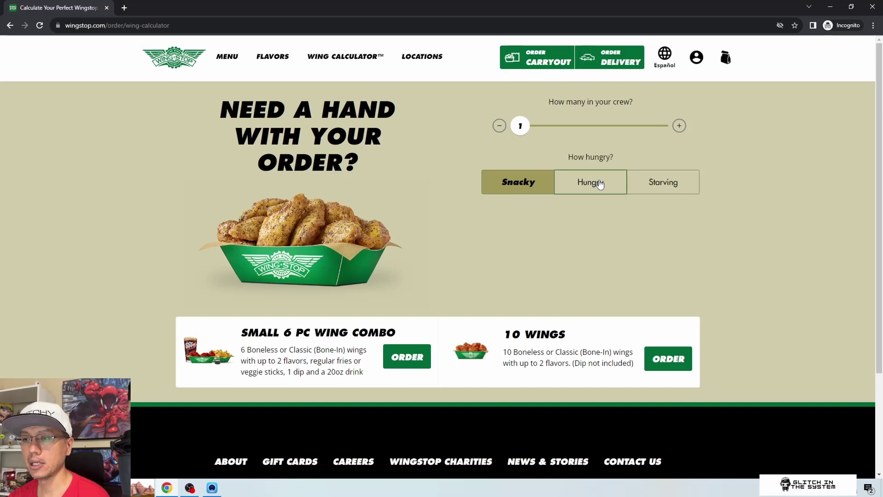
{"action": "left_click", "coordinate": [577, 186]}
{"action": "left_click", "coordinate": [665, 182]}
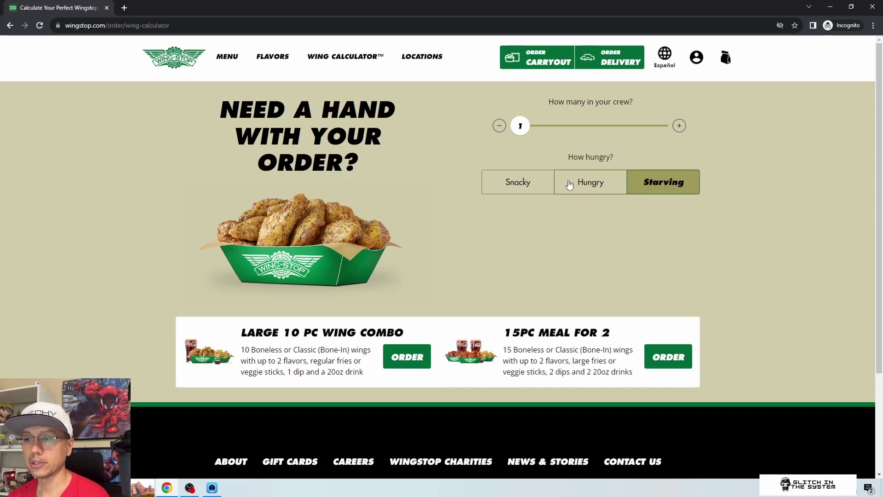
Raise the Wing Calculator's crew size to 20 and check each hunger level, finishing on Starving
{"action": "left_click_drag", "start_coordinate": [528, 133], "coordinate": [673, 127]}
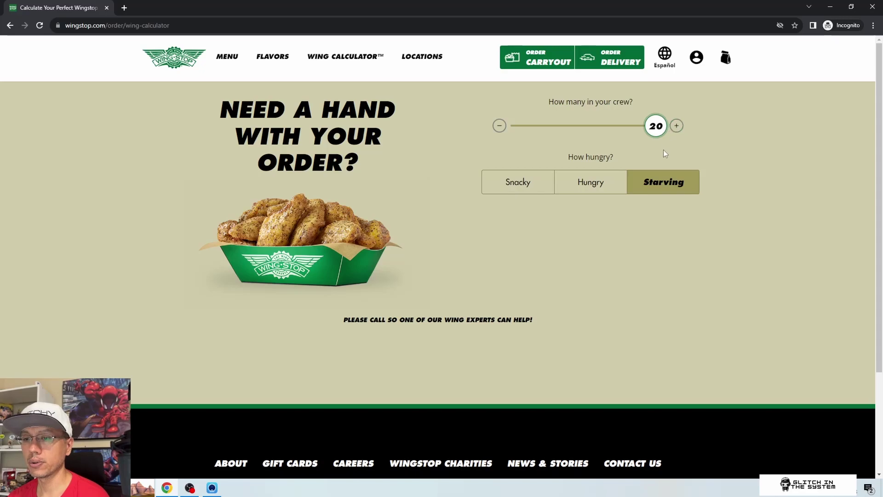
{"action": "left_click", "coordinate": [591, 183]}
{"action": "left_click", "coordinate": [516, 185]}
{"action": "left_click", "coordinate": [584, 183]}
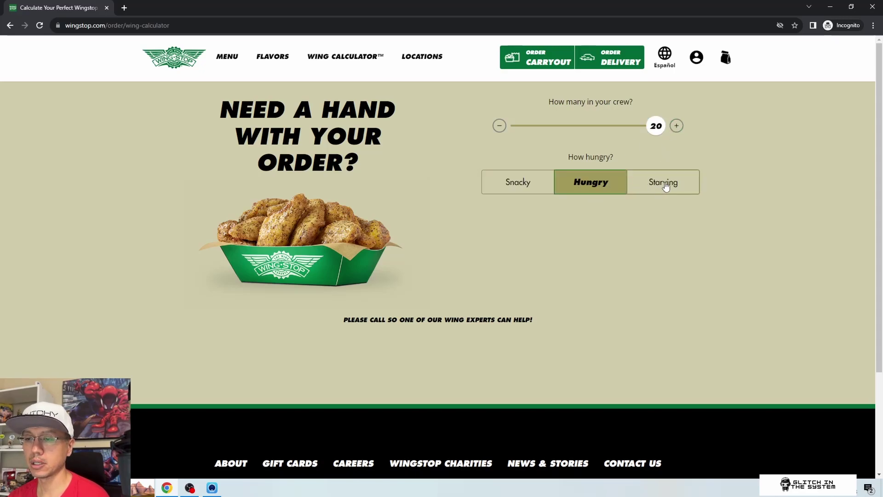
{"action": "left_click", "coordinate": [642, 183]}
Lower the crew size to near the minimum and check the Hungry and Snacky suggestions
{"action": "left_click_drag", "start_coordinate": [655, 133], "coordinate": [536, 128]}
{"action": "left_click", "coordinate": [591, 182]}
{"action": "left_click", "coordinate": [522, 185]}
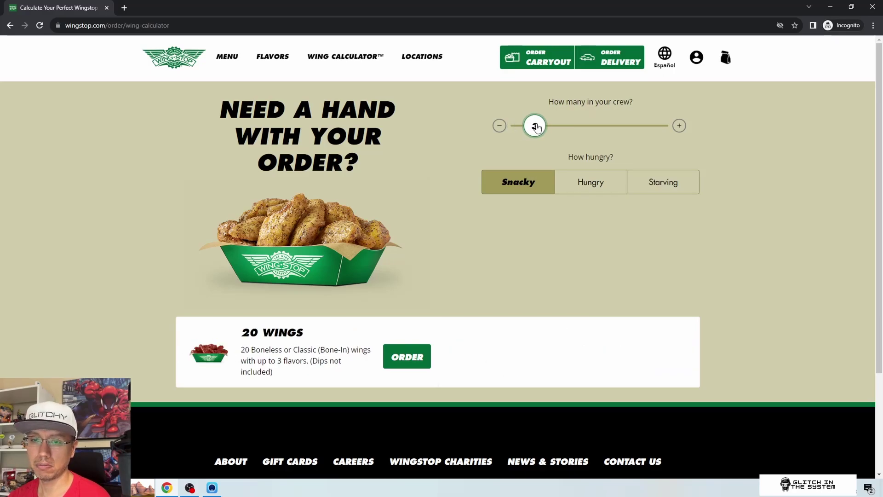
Open the Chicken Sandwich category on the Menu page and start an order for the single Chicken Sandwich
{"action": "left_click", "coordinate": [227, 56]}
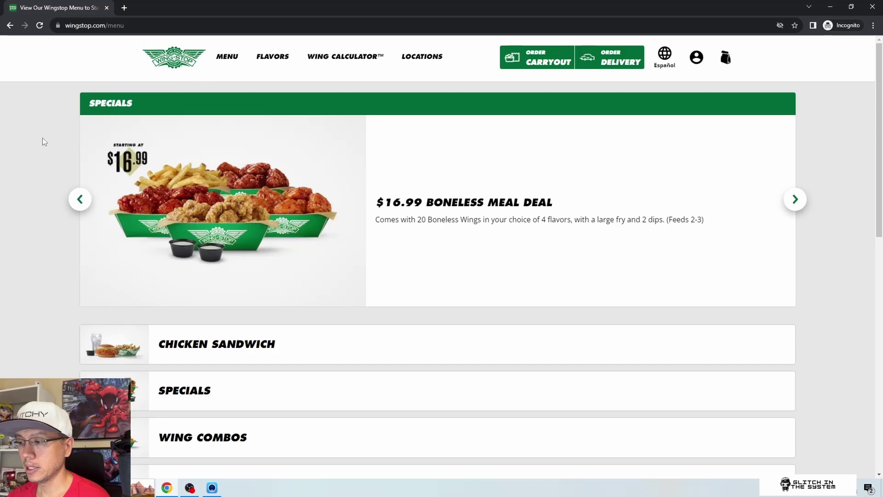
{"action": "scroll", "coordinate": [329, 180], "scroll_direction": "down", "scroll_amount": 4}
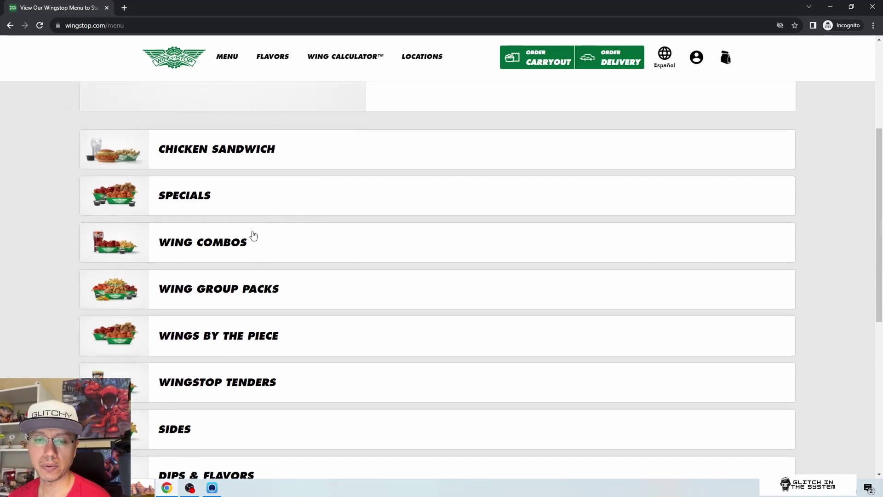
{"action": "scroll", "coordinate": [255, 236], "scroll_direction": "down", "scroll_amount": 3}
{"action": "scroll", "coordinate": [232, 207], "scroll_direction": "up", "scroll_amount": 4}
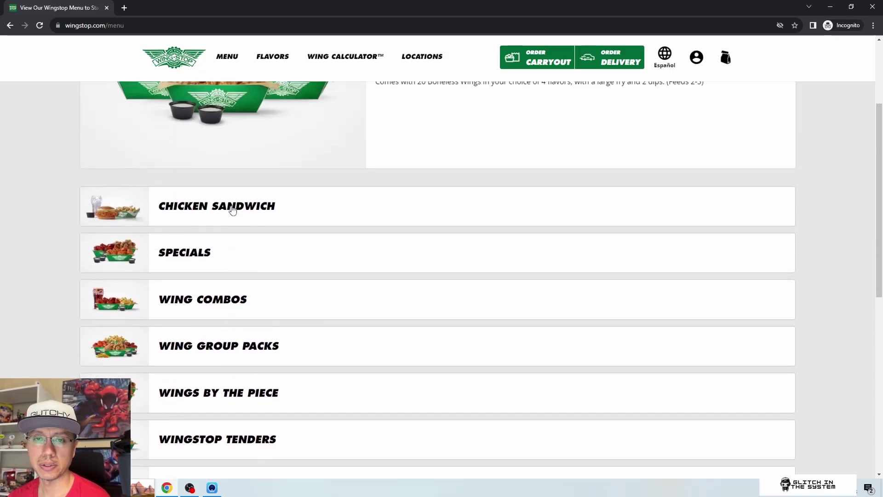
{"action": "left_click", "coordinate": [253, 217]}
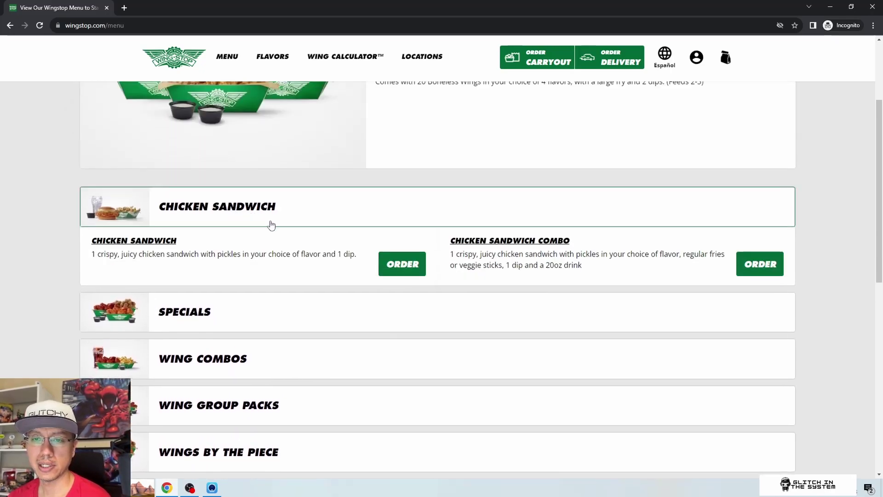
{"action": "left_click", "coordinate": [381, 264]}
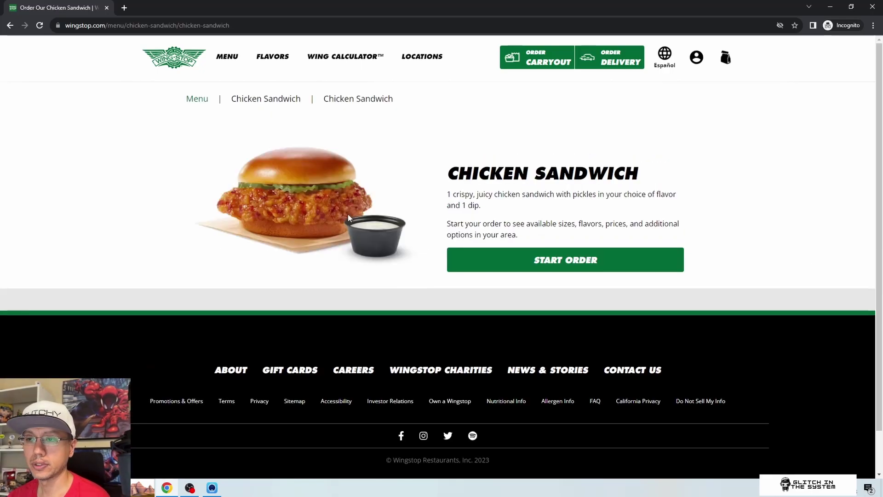
{"action": "left_click", "coordinate": [577, 266]}
Search the carryout locations for "los angeles, ca", re-entering the text, and choose the suggestion Los Angeles, CA, US
{"action": "left_click", "coordinate": [88, 156]}
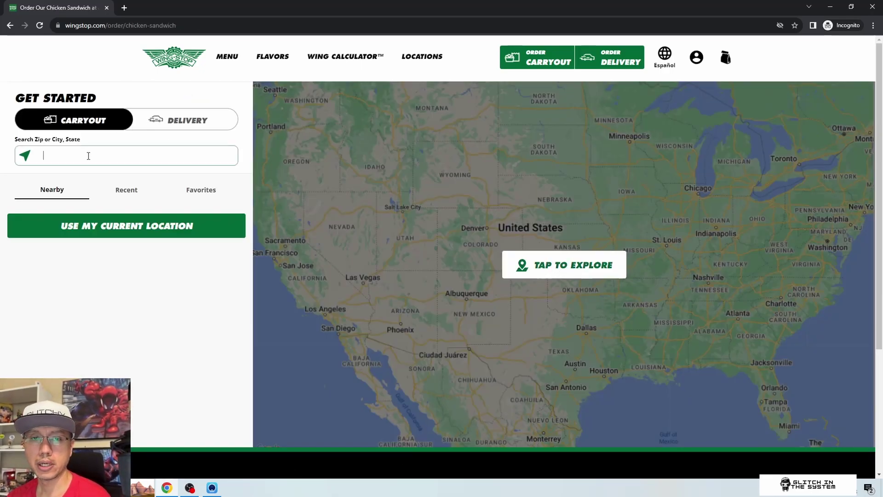
{"action": "type", "text": "los angeles, ca"}
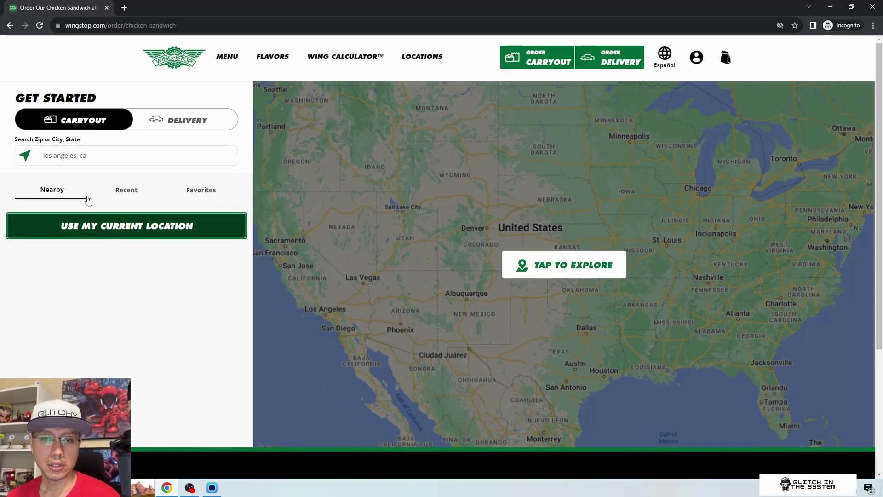
{"action": "left_click", "coordinate": [26, 156]}
{"action": "key", "text": "ctrl+c"}
{"action": "key", "text": "BackSpace"}
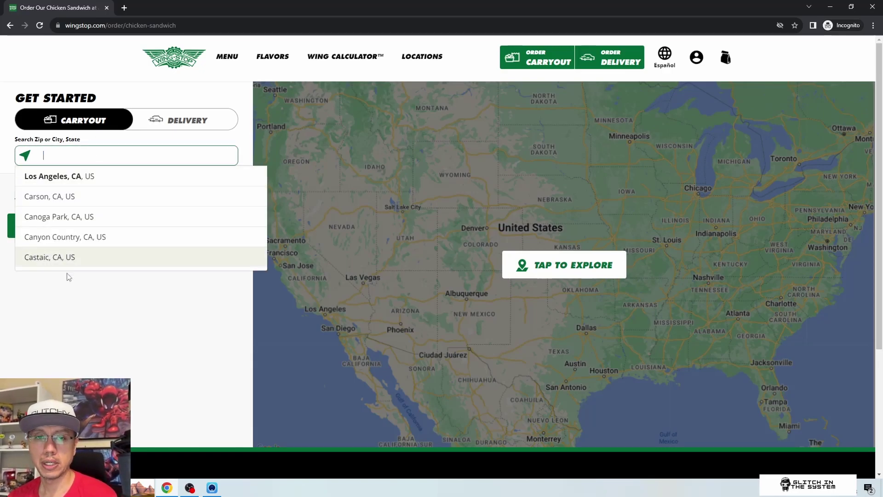
{"action": "left_click", "coordinate": [67, 276]}
{"action": "left_click", "coordinate": [66, 152]}
{"action": "key", "text": "ctrl+v"}
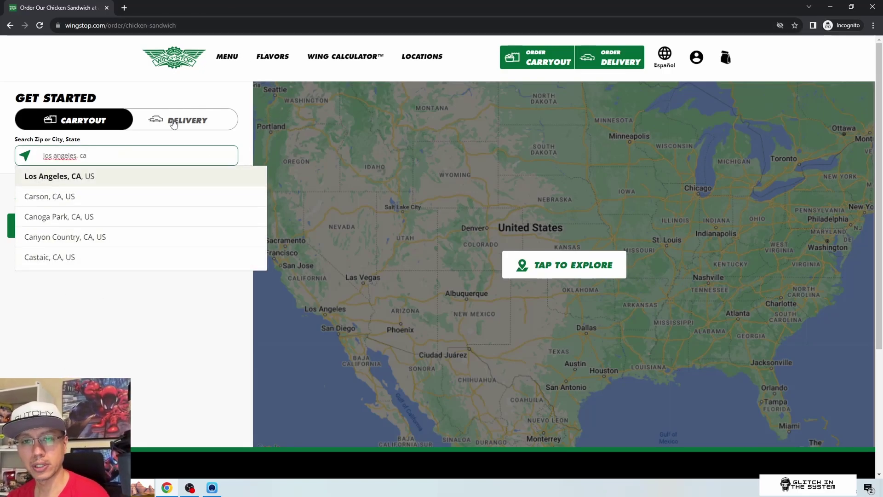
{"action": "left_click", "coordinate": [80, 180]}
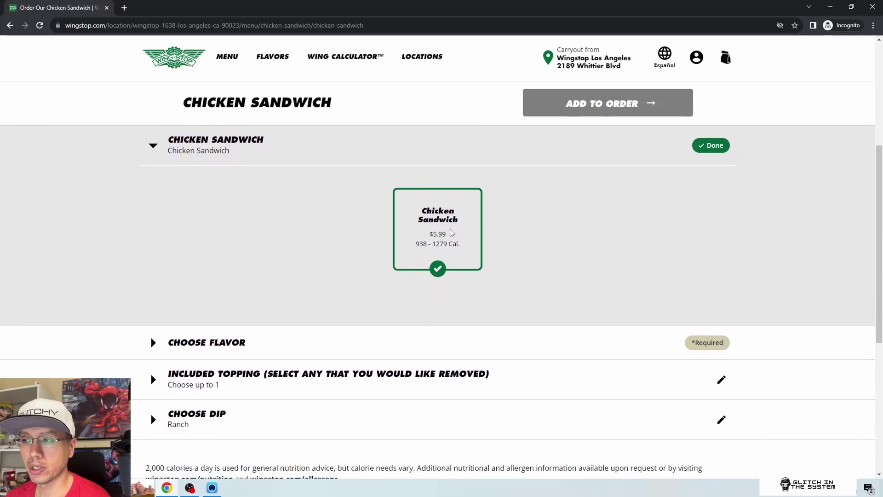
Expand the sandwich's flavor choices and select Lakers Legendary Garlic
{"action": "left_click", "coordinate": [323, 345]}
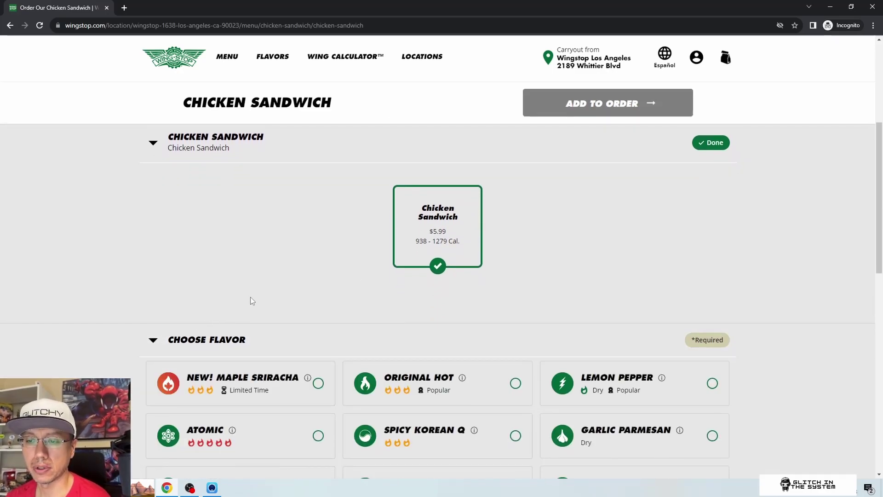
{"action": "scroll", "coordinate": [257, 297], "scroll_direction": "down", "scroll_amount": 5}
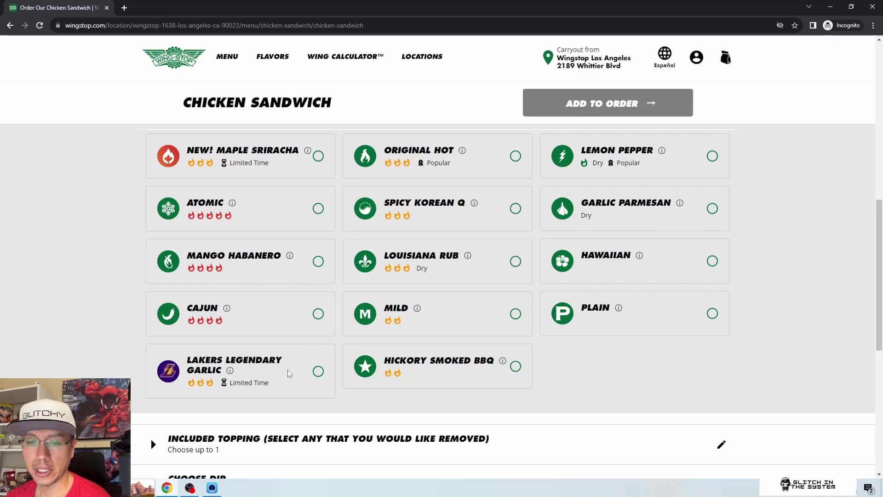
{"action": "left_click", "coordinate": [234, 368]}
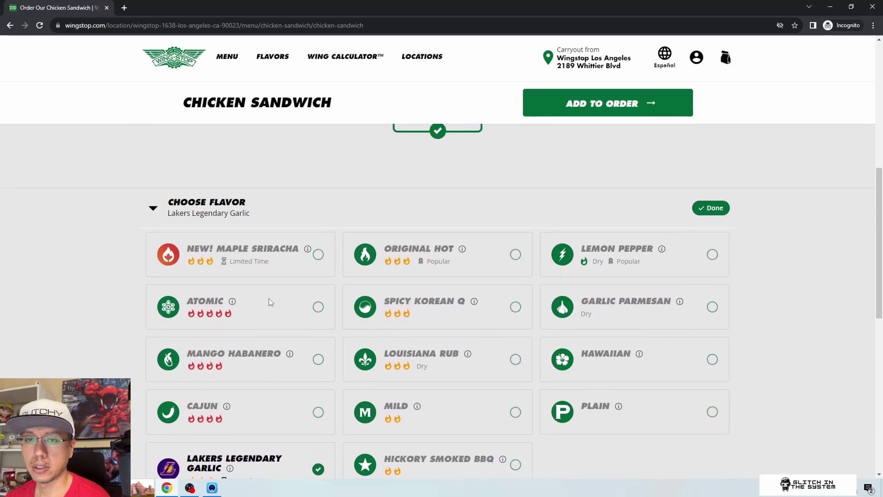
Test the flavor options by selecting and clearing Cajun and Maple Sriracha, and finally choose Atomic
{"action": "scroll", "coordinate": [269, 296], "scroll_direction": "down", "scroll_amount": 1}
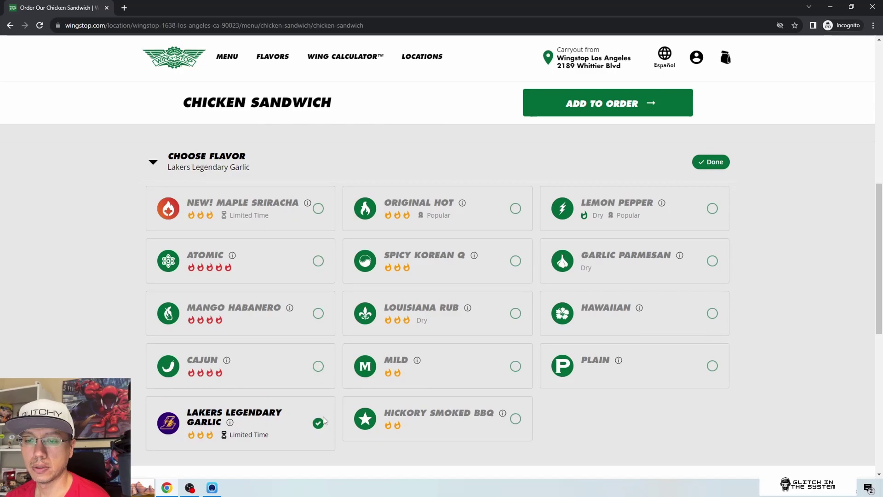
{"action": "left_click", "coordinate": [318, 367]}
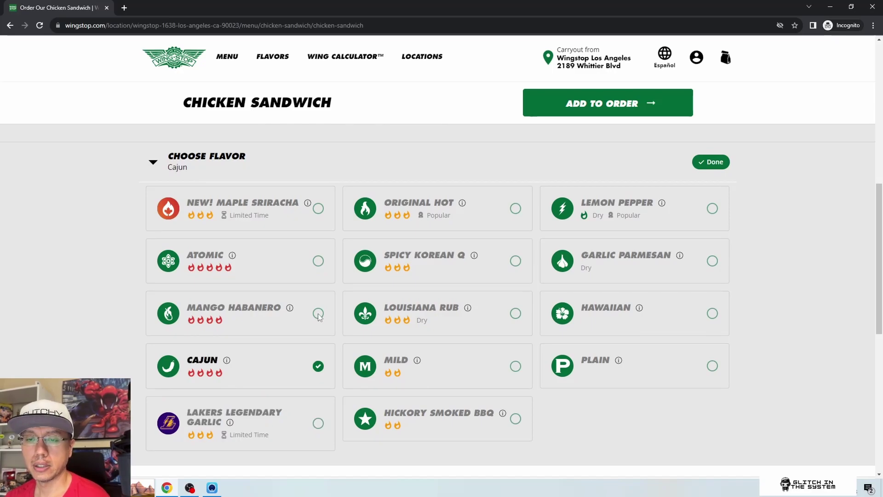
{"action": "left_click", "coordinate": [318, 367]}
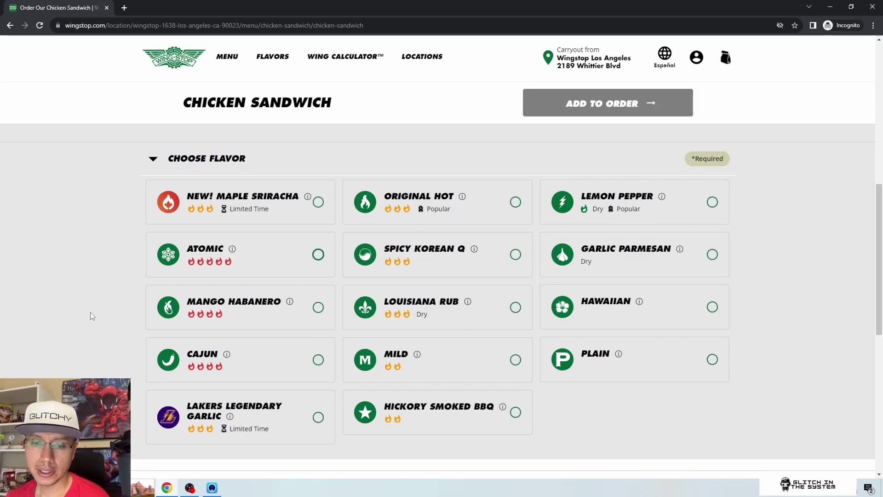
{"action": "left_click", "coordinate": [317, 203]}
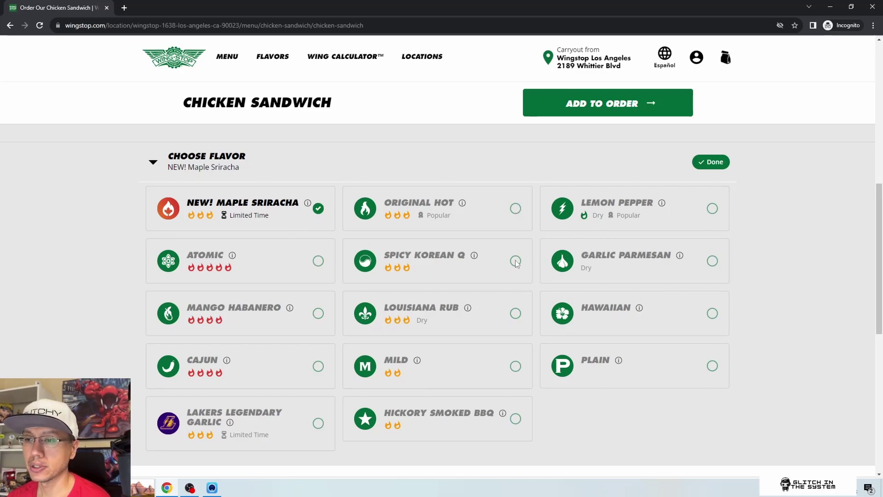
{"action": "left_click", "coordinate": [316, 209]}
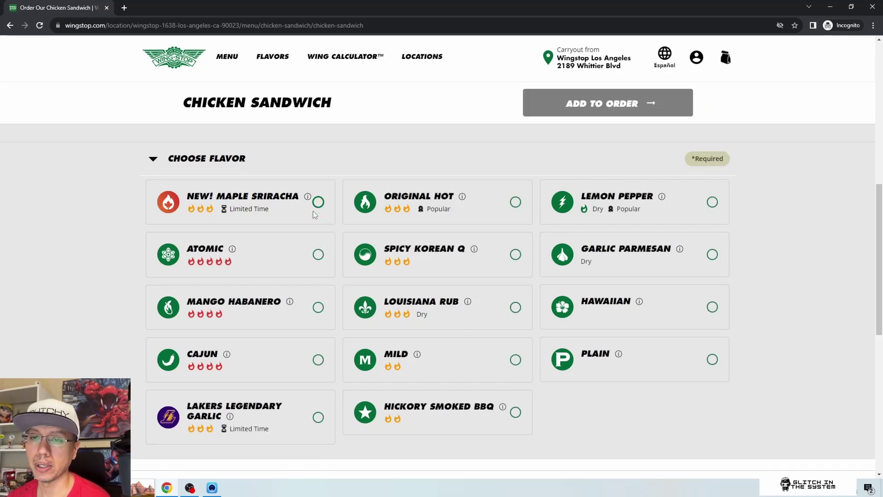
{"action": "left_click", "coordinate": [318, 254]}
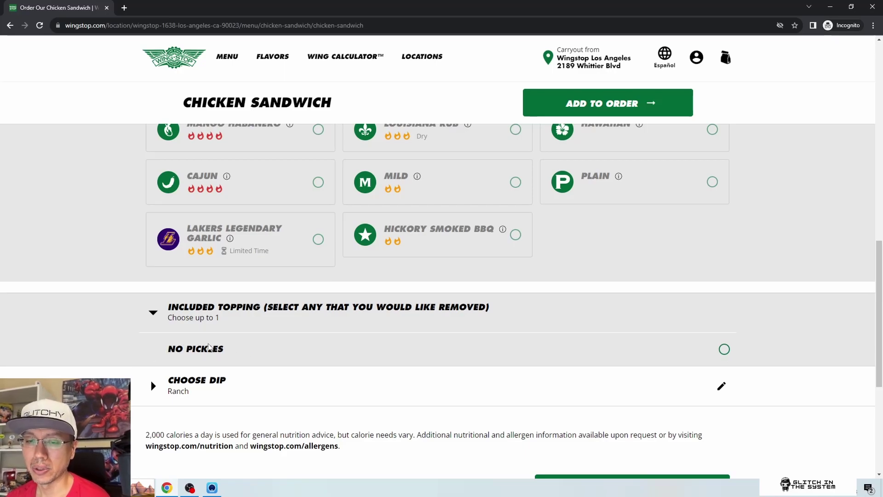
Highlight the removal instruction in the Included Topping heading, and collapse and reopen that section
{"action": "left_click_drag", "start_coordinate": [494, 308], "coordinate": [264, 309]}
{"action": "left_click", "coordinate": [378, 325]}
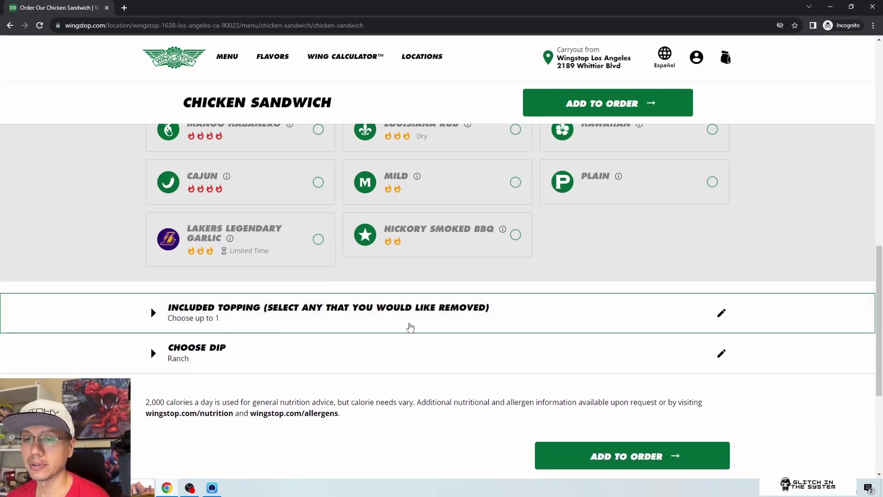
{"action": "left_click", "coordinate": [400, 325]}
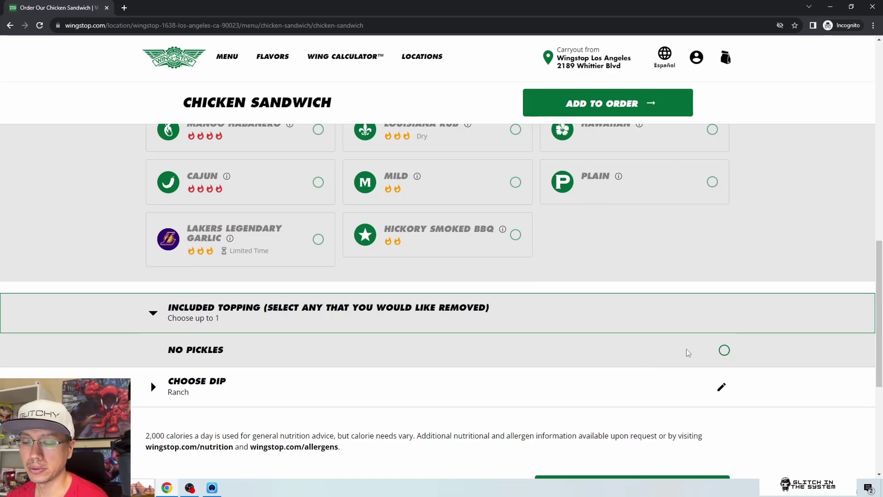
Expand the dip choices, toggle Ranch off and on, try Bleu Cheese, and select Ranch again
{"action": "left_click", "coordinate": [715, 388]}
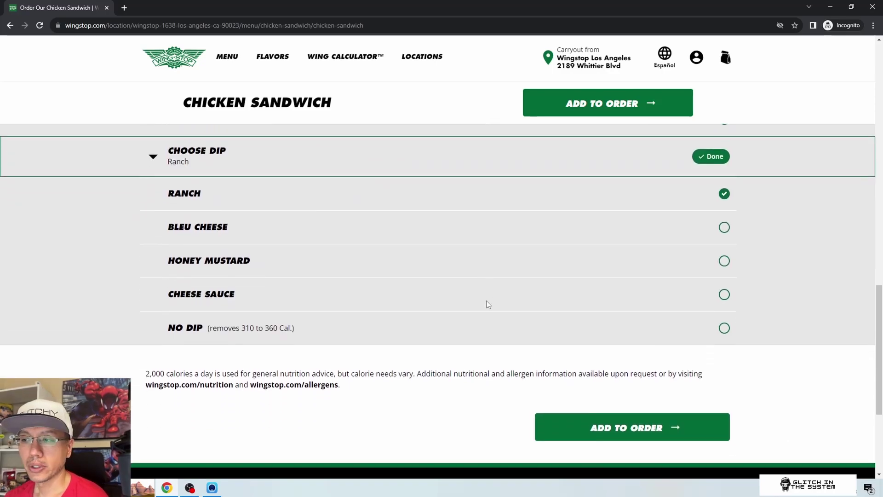
{"action": "left_click", "coordinate": [725, 194]}
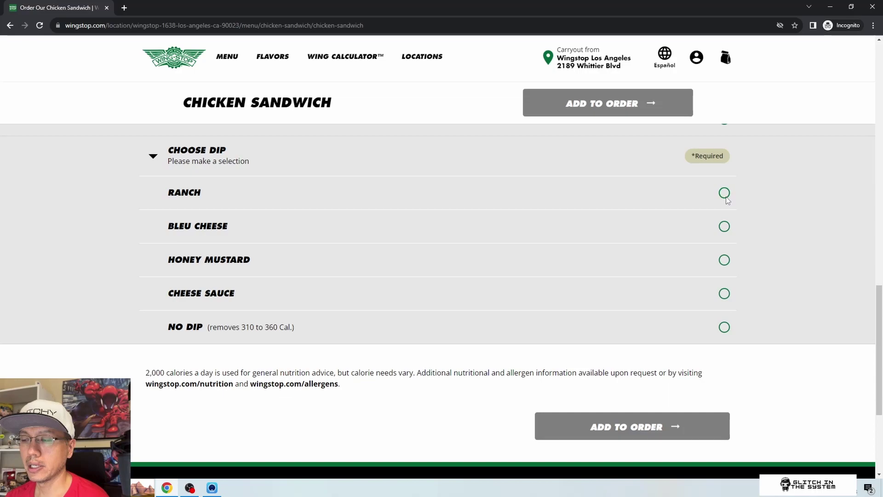
{"action": "left_click", "coordinate": [725, 194]}
{"action": "left_click", "coordinate": [724, 230]}
{"action": "left_click", "coordinate": [724, 192]}
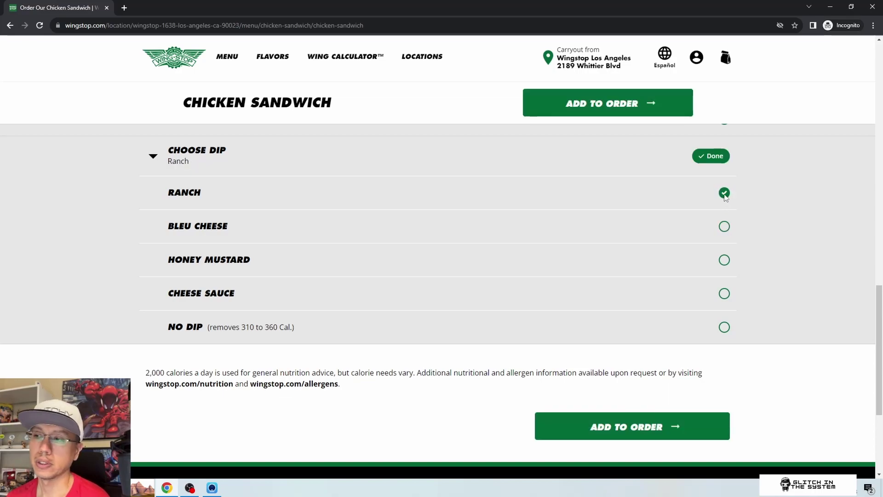
Repeatedly clear and reselect the Ranch dip to test its selection control
{"action": "left_click", "coordinate": [725, 194]}
{"action": "left_click", "coordinate": [725, 194]}
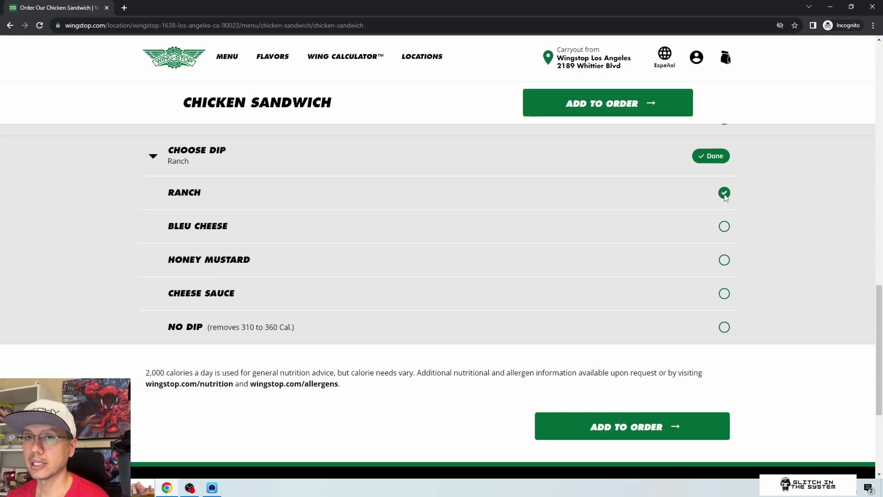
{"action": "left_click", "coordinate": [725, 194]}
{"action": "left_click", "coordinate": [724, 194]}
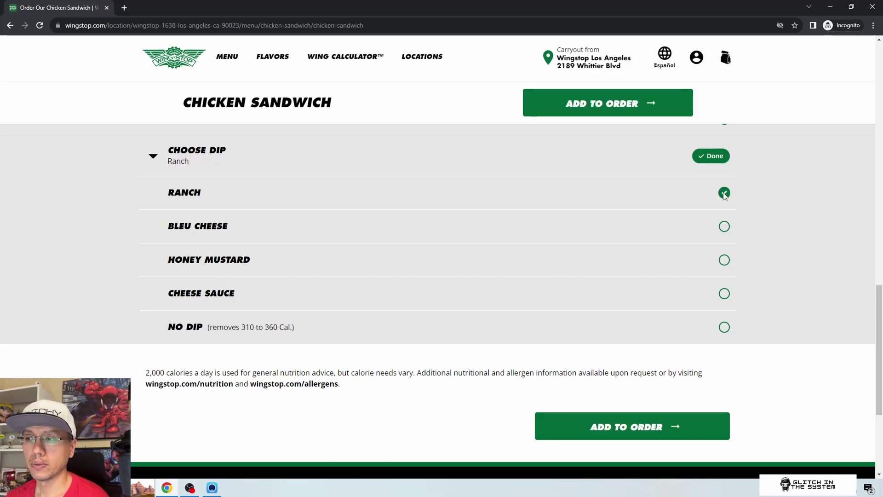
{"action": "left_click", "coordinate": [724, 194]}
{"action": "left_click", "coordinate": [725, 194]}
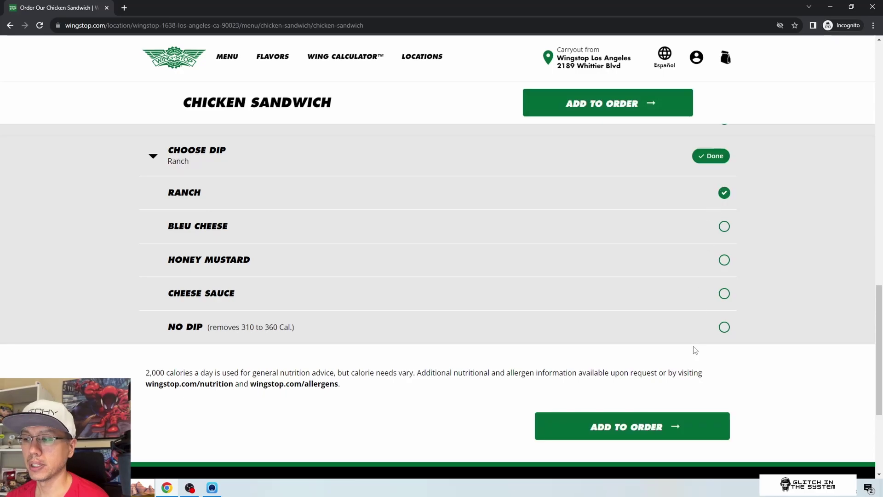
Add the Chicken Sandwich to the order and increase its quantity to 2 in the bag
{"action": "left_click", "coordinate": [655, 432]}
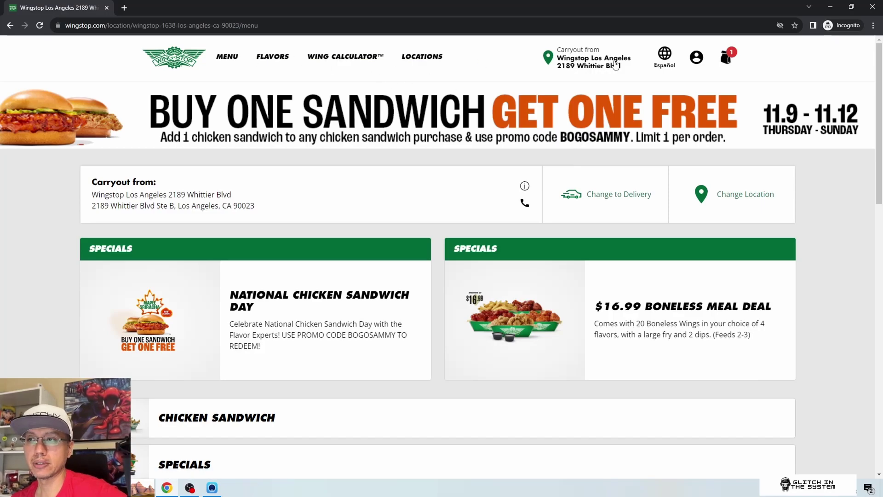
{"action": "left_click", "coordinate": [724, 58]}
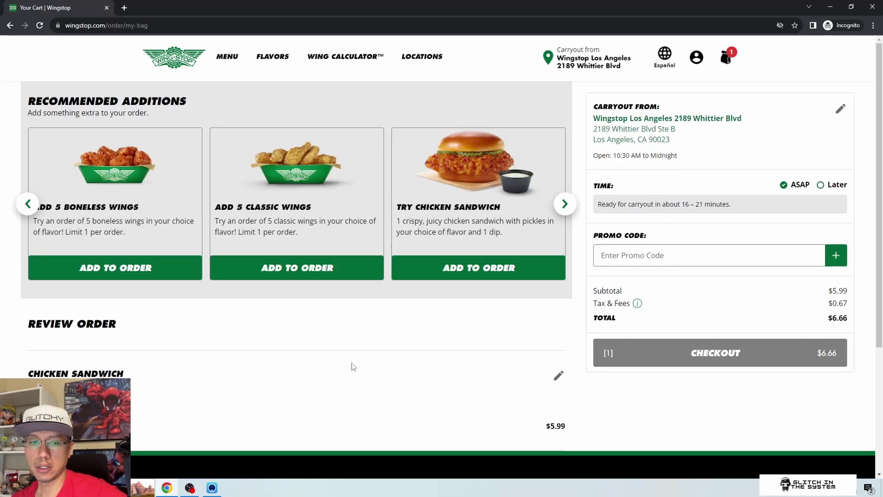
{"action": "scroll", "coordinate": [367, 367], "scroll_direction": "down", "scroll_amount": 2}
{"action": "left_click", "coordinate": [72, 335]}
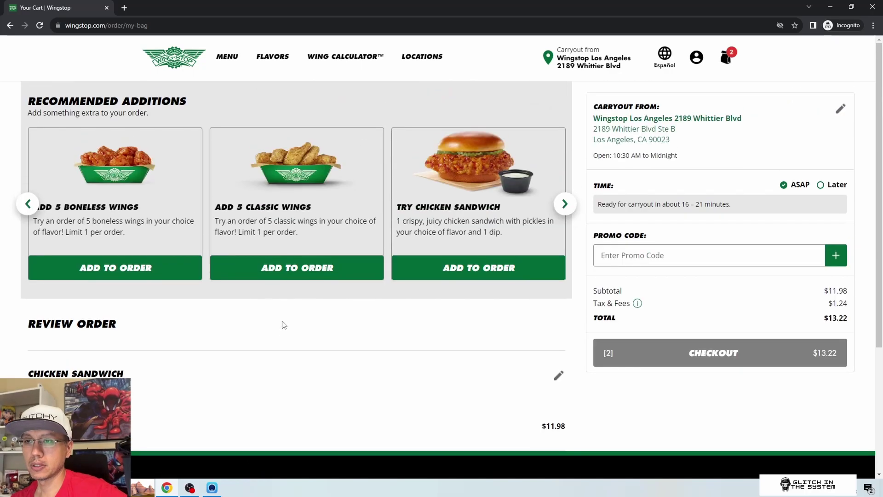
Apply the promo code bogosammy to the two-sandwich order
{"action": "left_click", "coordinate": [649, 254]}
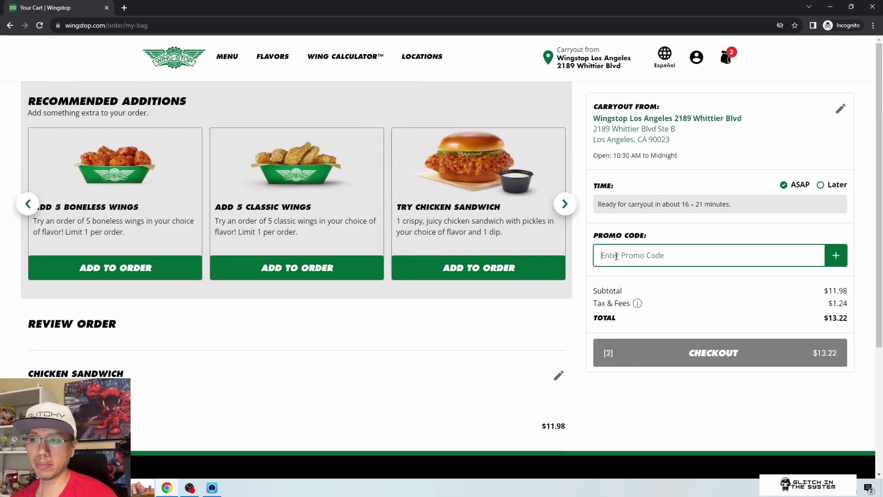
{"action": "type", "text": "bogo"}
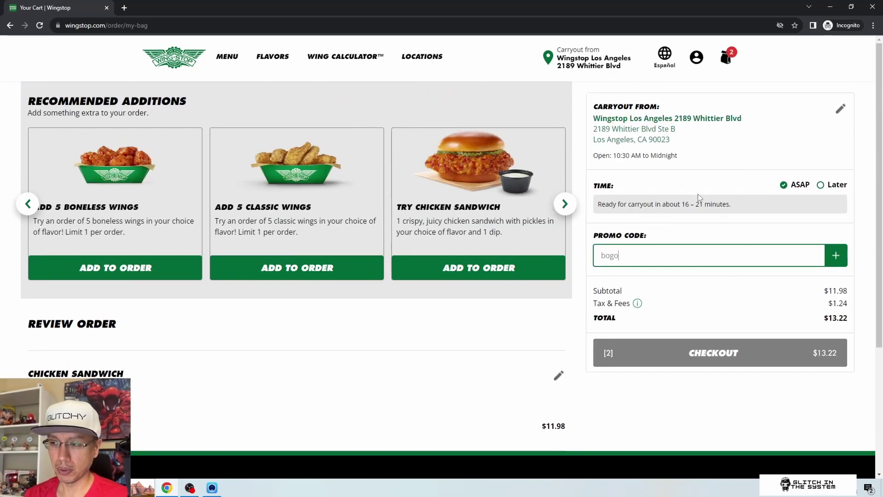
{"action": "type", "text": "sammy"}
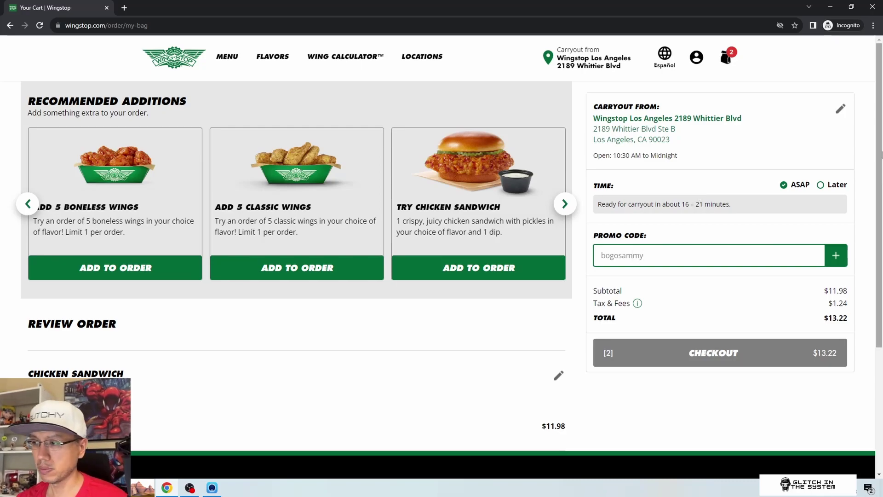
{"action": "left_click", "coordinate": [835, 256]}
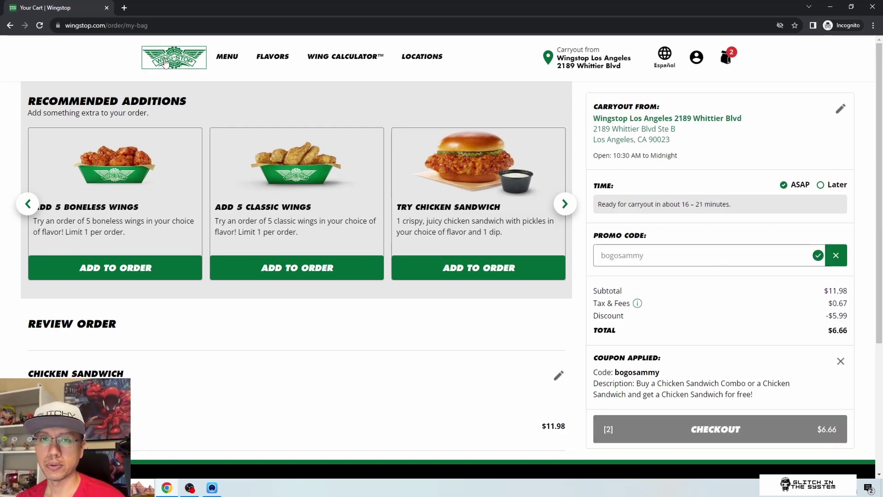
Visit the home page, reopen the bag, and re-enter and apply the promo code bogosammy
{"action": "left_click", "coordinate": [161, 63]}
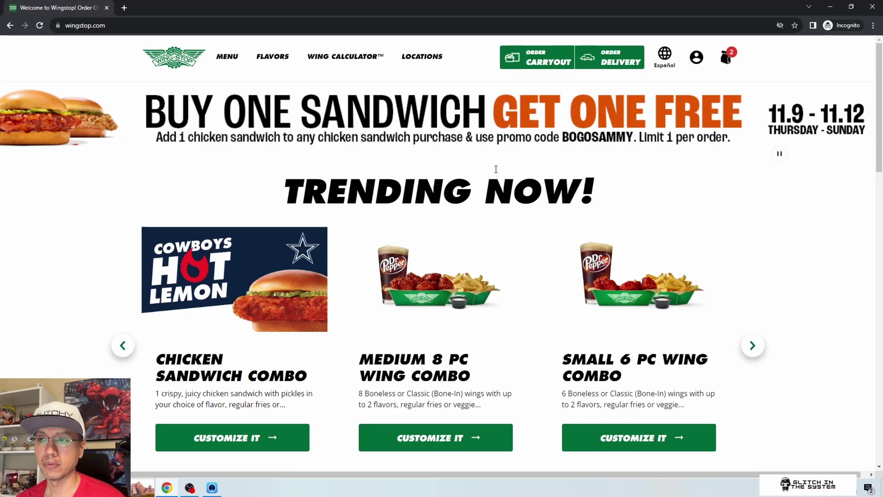
{"action": "left_click", "coordinate": [725, 58]}
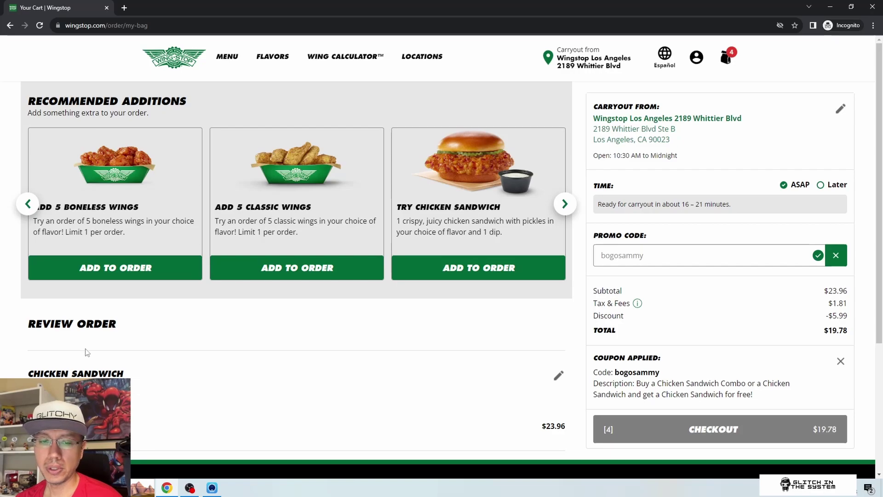
{"action": "left_click", "coordinate": [715, 259]}
{"action": "key", "text": "BackSpace"}
{"action": "key", "text": "BackSpace"}
{"action": "key", "text": "BackSpace"}
{"action": "key", "text": "BackSpace"}
{"action": "key", "text": "BackSpace"}
{"action": "key", "text": "BackSpace"}
{"action": "key", "text": "BackSpace"}
{"action": "type", "text": "gosammy"}
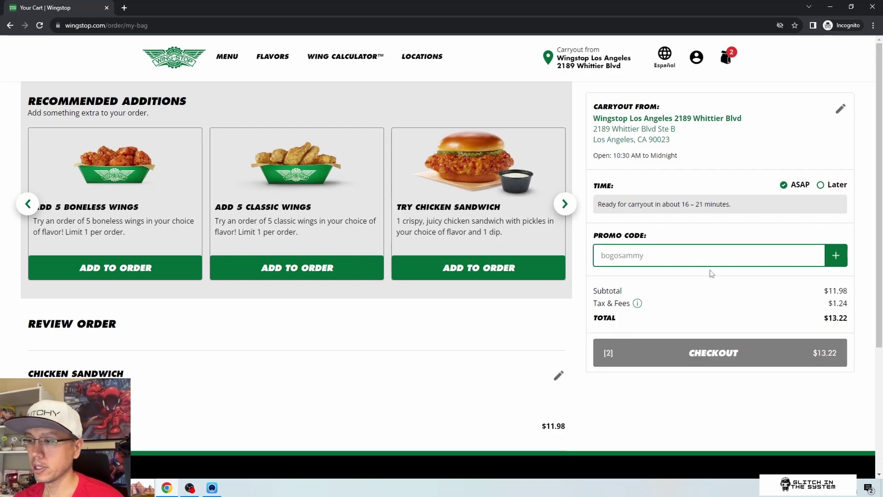
{"action": "key", "text": "Return"}
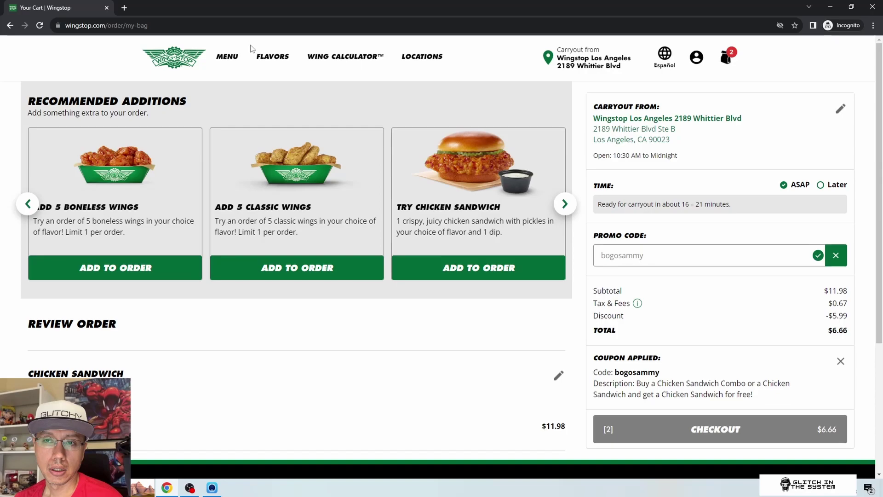
Open the 100pc Pack from the menu's Wing Group Packs and choose Boneless wings
{"action": "left_click", "coordinate": [228, 60]}
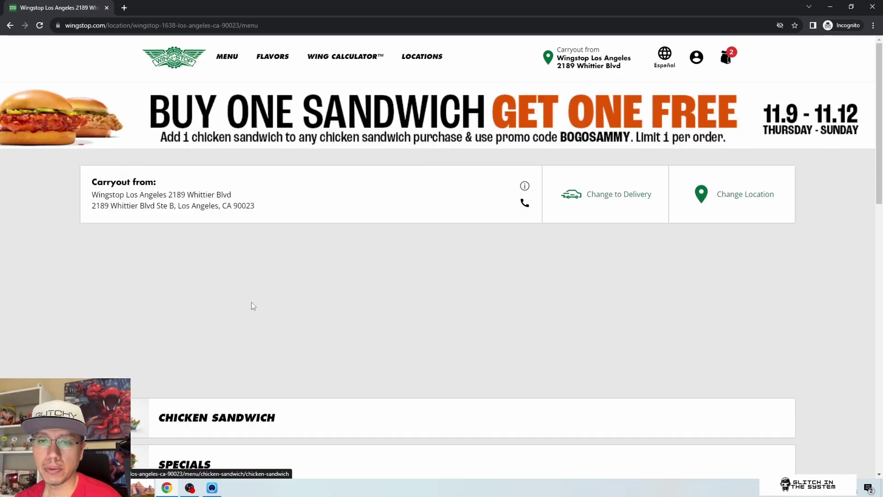
{"action": "scroll", "coordinate": [253, 304], "scroll_direction": "down", "scroll_amount": 8}
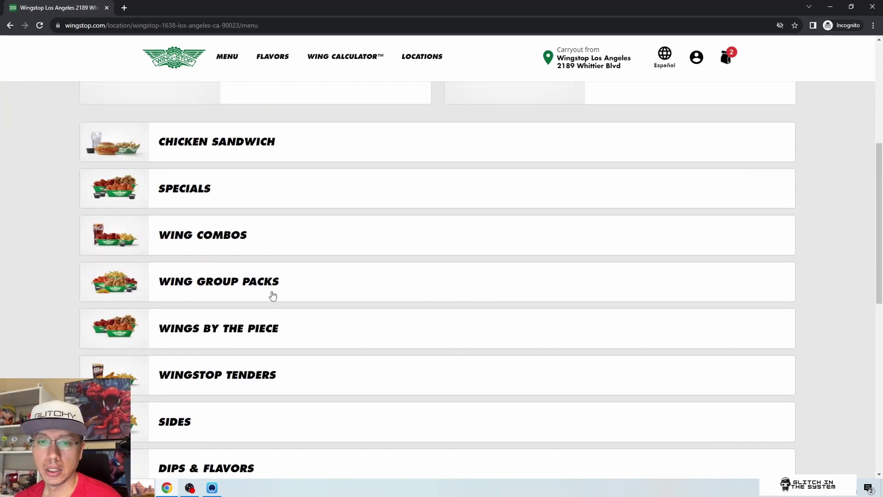
{"action": "left_click", "coordinate": [311, 278]}
{"action": "left_click", "coordinate": [758, 364]}
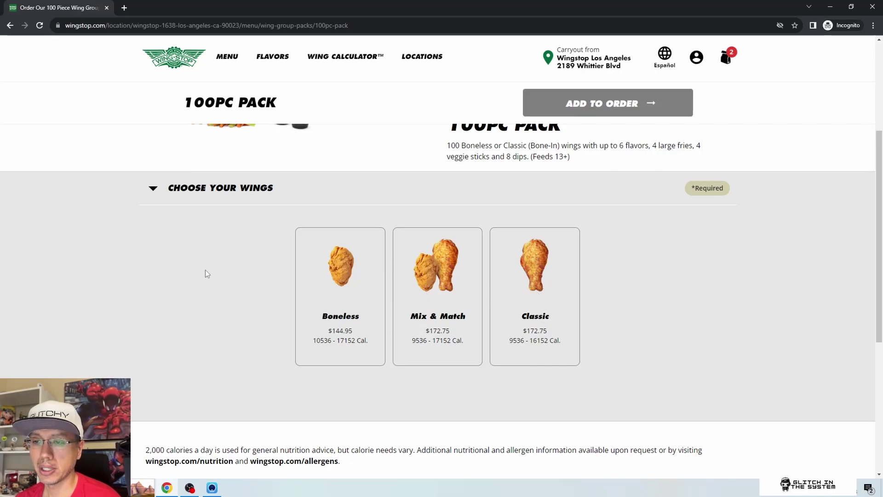
{"action": "left_click", "coordinate": [384, 258]}
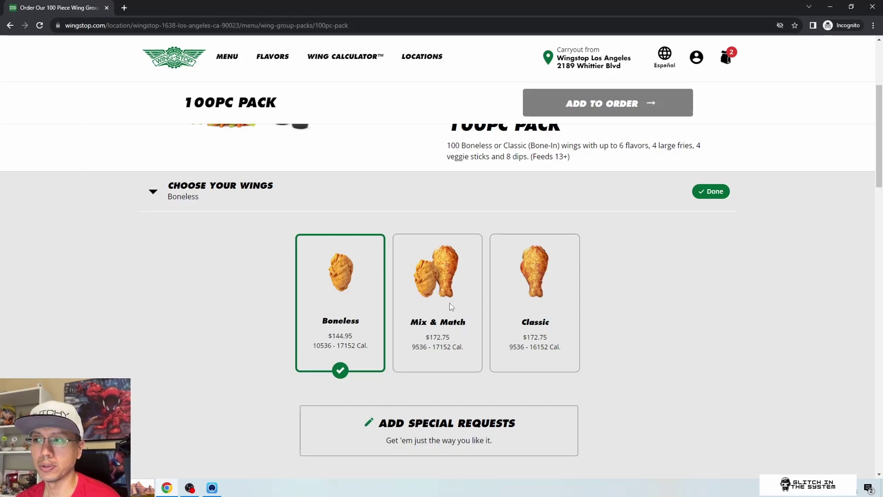
Reload the 100pc Pack page, exit it when it stops responding, and close its tab
{"action": "left_click", "coordinate": [38, 26]}
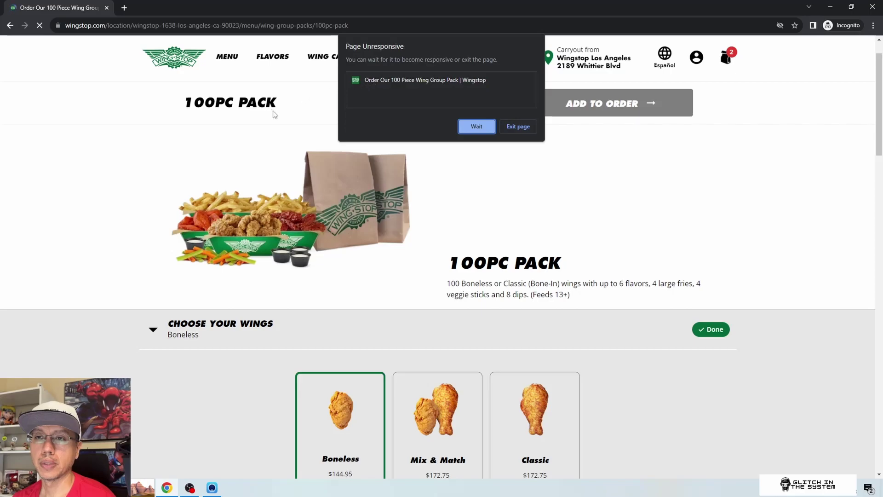
{"action": "left_click", "coordinate": [517, 127]}
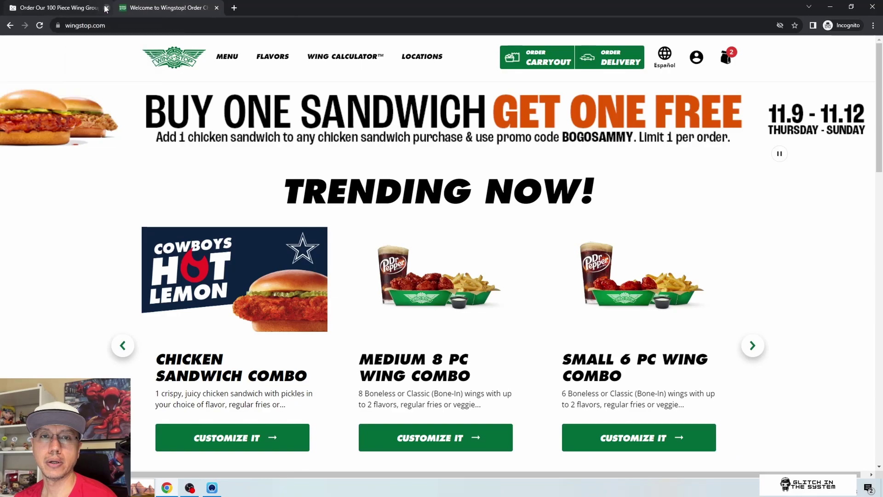
{"action": "left_click", "coordinate": [106, 7]}
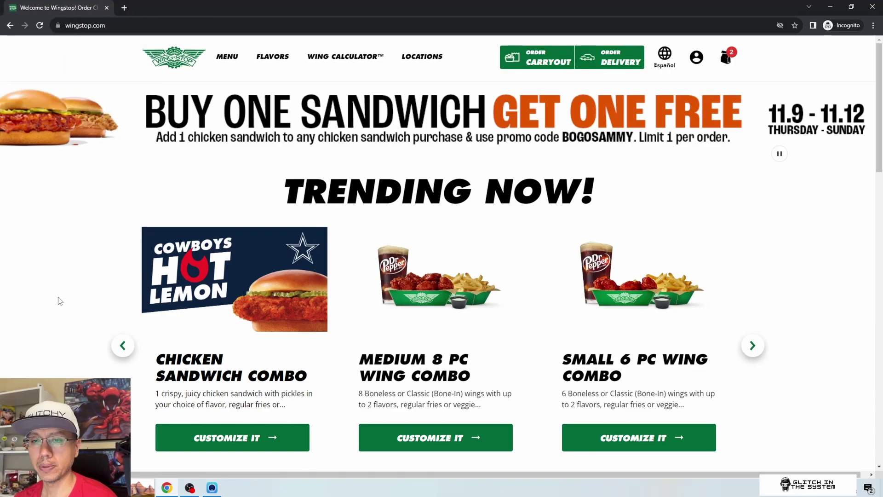
Open the Wingstop menu page and inspect it with the developer tools, showing the network requests
{"action": "left_click", "coordinate": [225, 62]}
{"action": "right_click", "coordinate": [13, 295]}
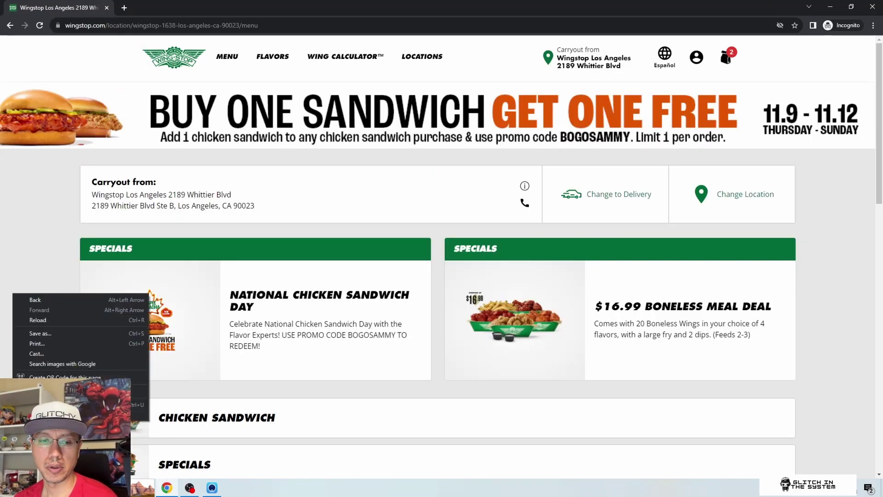
{"action": "left_click", "coordinate": [41, 414]}
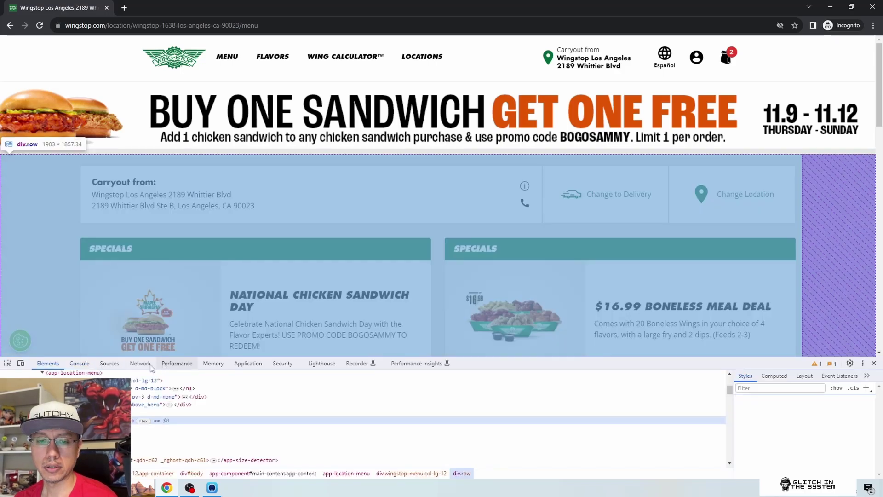
{"action": "left_click", "coordinate": [140, 363]}
{"action": "scroll", "coordinate": [43, 151], "scroll_direction": "down", "scroll_amount": 1}
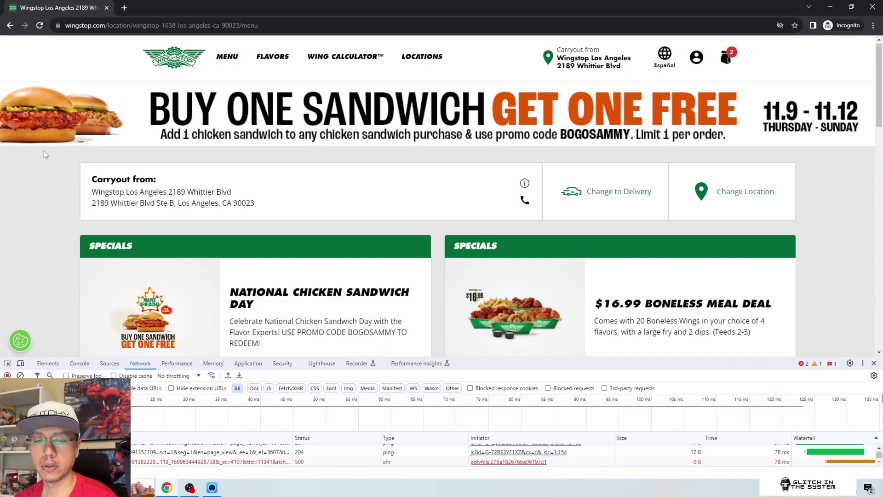
Reopen the 100pc Pack from Wing Group Packs and choose Mix & Match wings
{"action": "scroll", "coordinate": [64, 141], "scroll_direction": "down", "scroll_amount": 5}
{"action": "left_click", "coordinate": [251, 281]}
{"action": "left_click", "coordinate": [762, 321]}
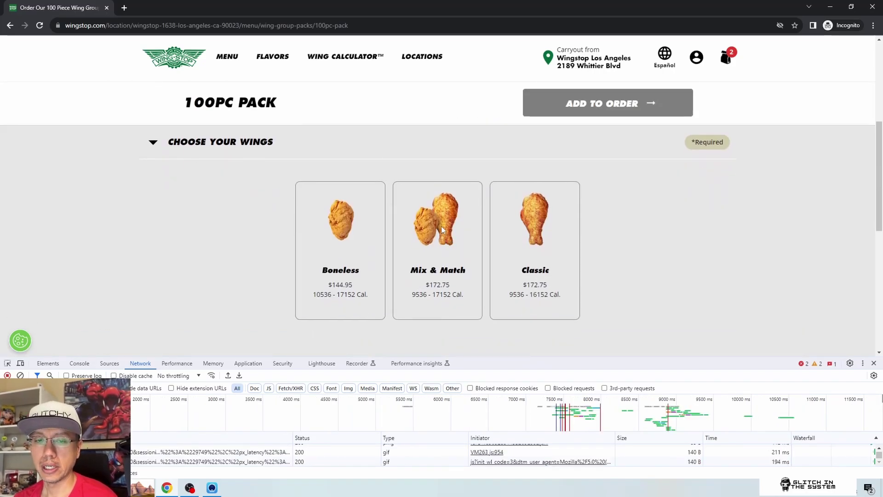
{"action": "left_click", "coordinate": [440, 223]}
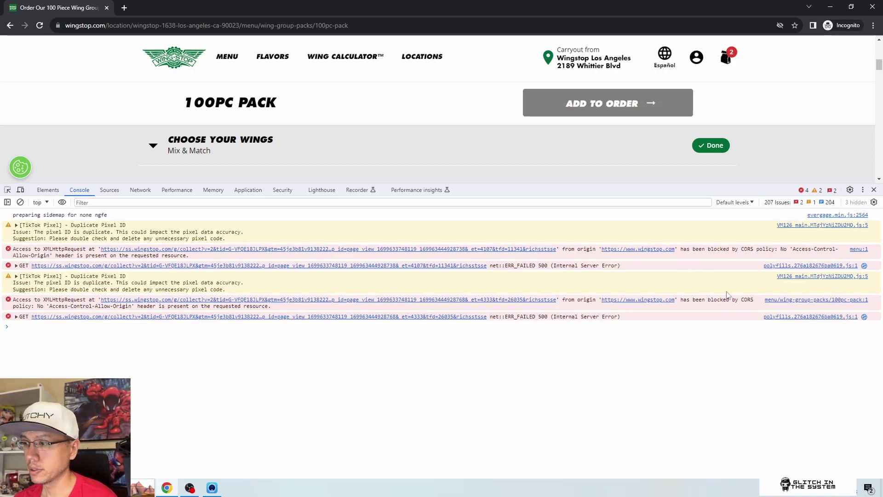
Shrink the developer tools pane and switch the wing choice to Boneless, then to Classic, to test the page's response
{"action": "left_click_drag", "start_coordinate": [486, 186], "coordinate": [441, 340]}
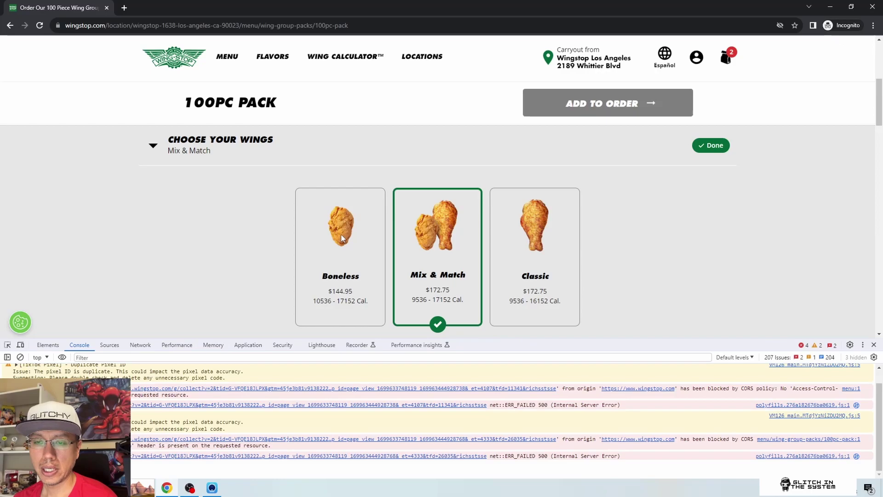
{"action": "mouse_move", "coordinate": [510, 341]}
{"action": "left_mouse_down"}
{"action": "mouse_move", "coordinate": [510, 148]}
{"action": "mouse_move", "coordinate": [511, 355]}
{"action": "left_mouse_up"}
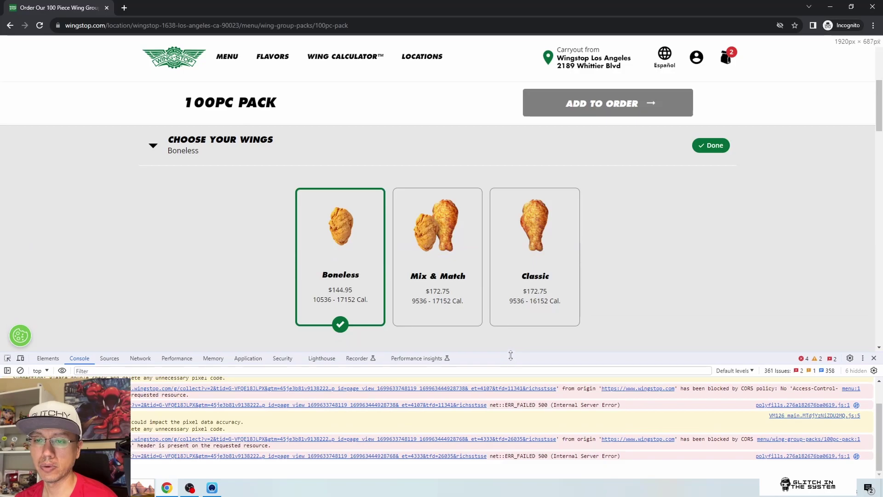
{"action": "left_click", "coordinate": [541, 256]}
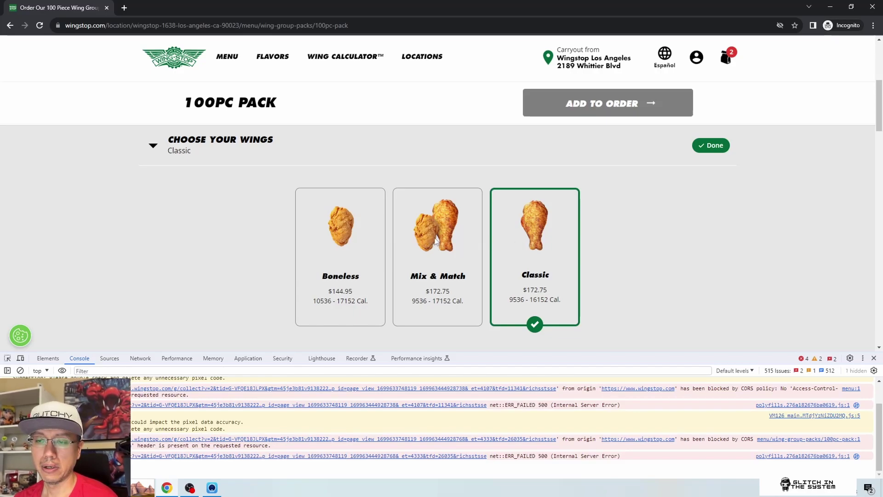
{"action": "scroll", "coordinate": [636, 249], "scroll_direction": "down", "scroll_amount": 2}
{"action": "scroll", "coordinate": [641, 243], "scroll_direction": "up", "scroll_amount": 4}
{"action": "scroll", "coordinate": [641, 241], "scroll_direction": "down", "scroll_amount": 1}
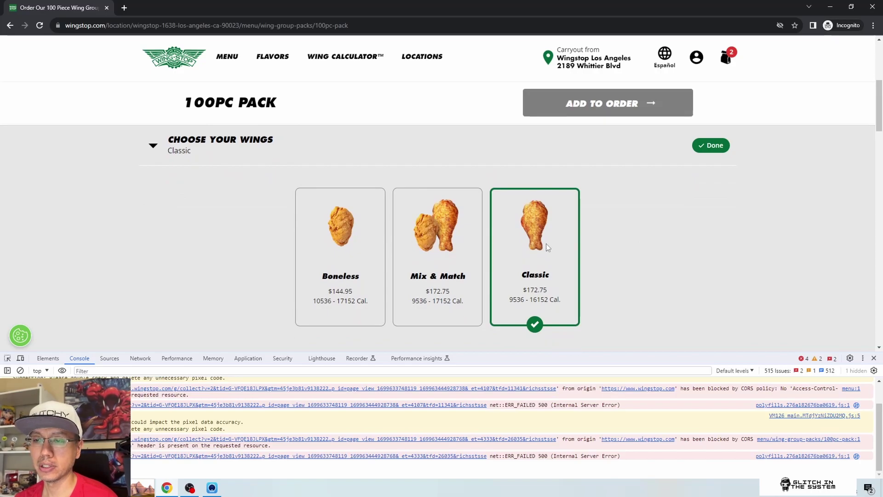
Choose Mix & Match wings while monitoring the network requests, and shrink the developer tools pane to a narrow strip
{"action": "left_click", "coordinate": [141, 358]}
{"action": "left_click", "coordinate": [437, 257]}
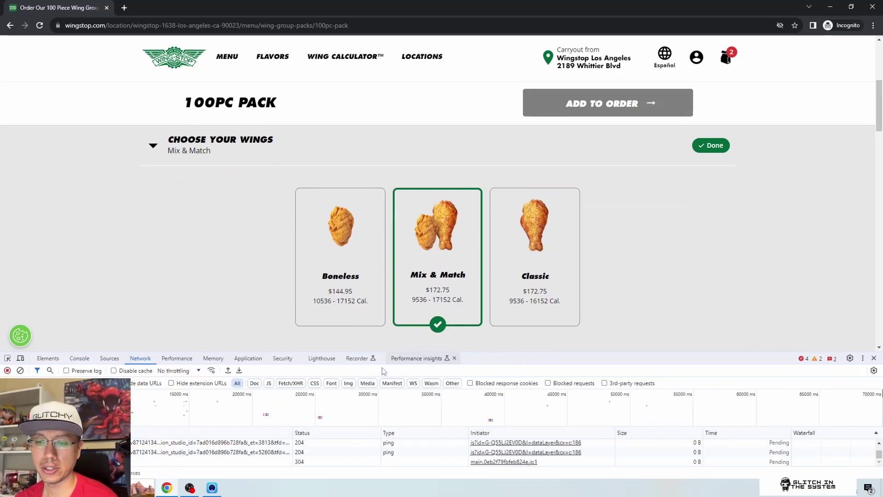
{"action": "left_click_drag", "start_coordinate": [394, 353], "coordinate": [395, 446]}
{"action": "scroll", "coordinate": [467, 224], "scroll_direction": "up", "scroll_amount": 1}
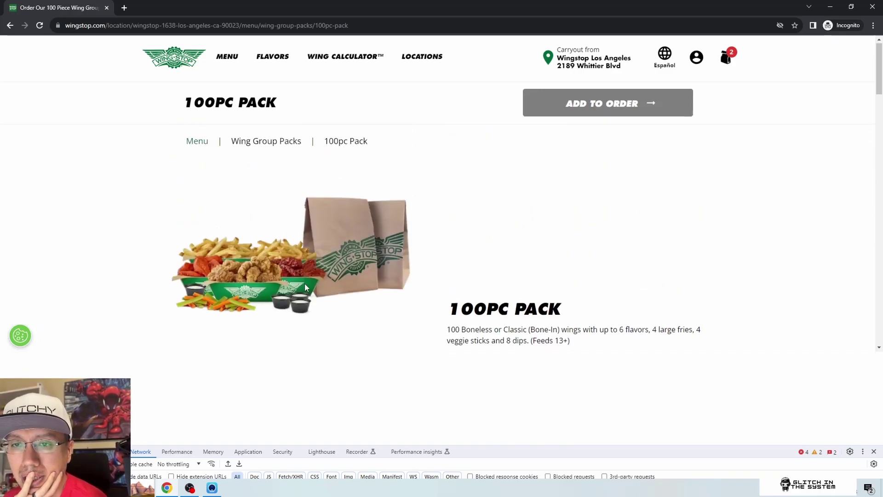
{"action": "scroll", "coordinate": [301, 260], "scroll_direction": "up", "scroll_amount": 3}
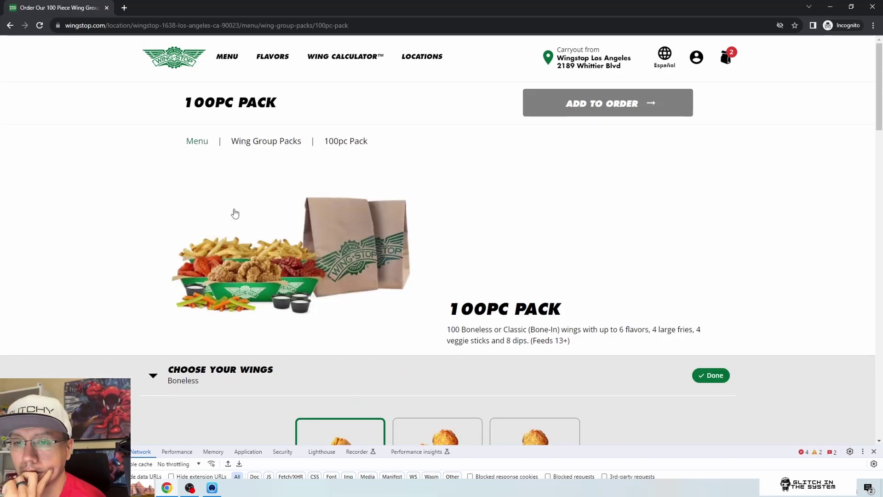
Open and close the pack's special requests without applying any, and expand the Choose Flavors section
{"action": "scroll", "coordinate": [247, 238], "scroll_direction": "down", "scroll_amount": 2}
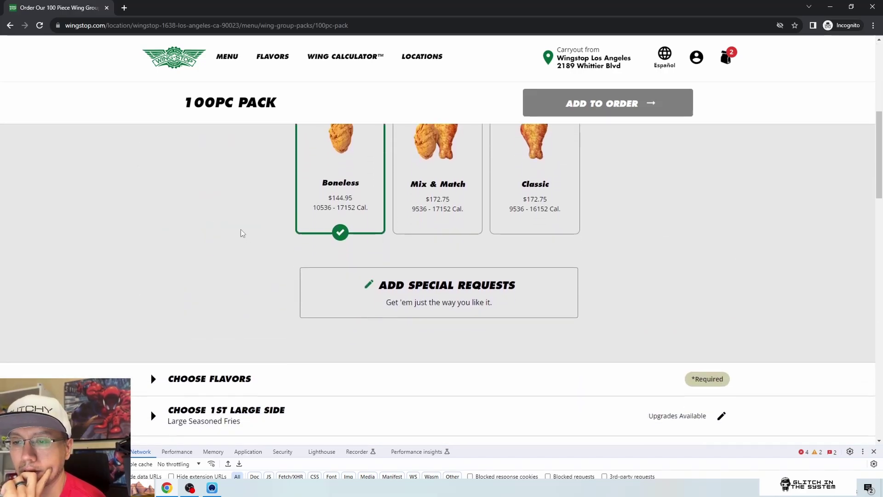
{"action": "scroll", "coordinate": [241, 229], "scroll_direction": "down", "scroll_amount": 3}
{"action": "scroll", "coordinate": [238, 212], "scroll_direction": "down", "scroll_amount": 1}
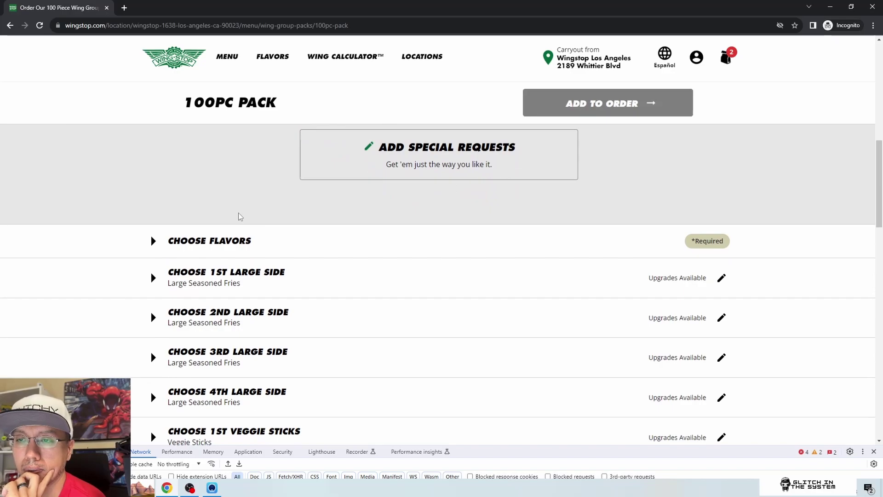
{"action": "left_click", "coordinate": [405, 156]}
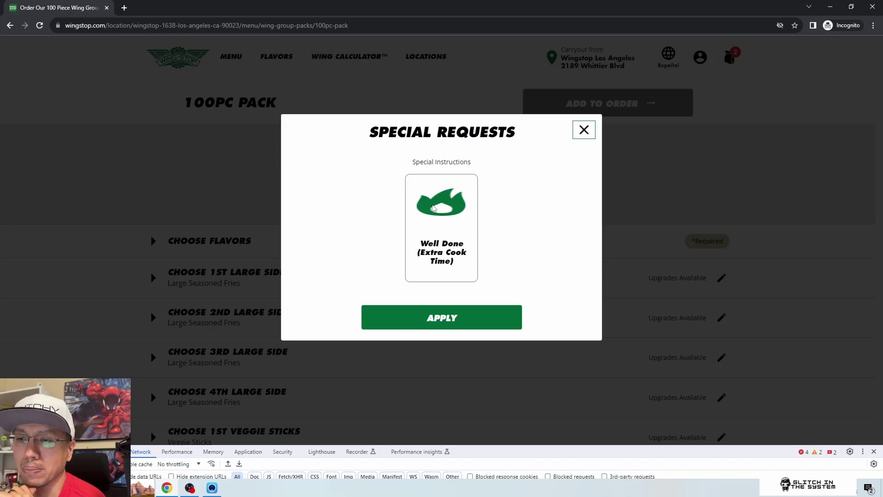
{"action": "left_click", "coordinate": [584, 130]}
{"action": "scroll", "coordinate": [172, 207], "scroll_direction": "up", "scroll_amount": 1}
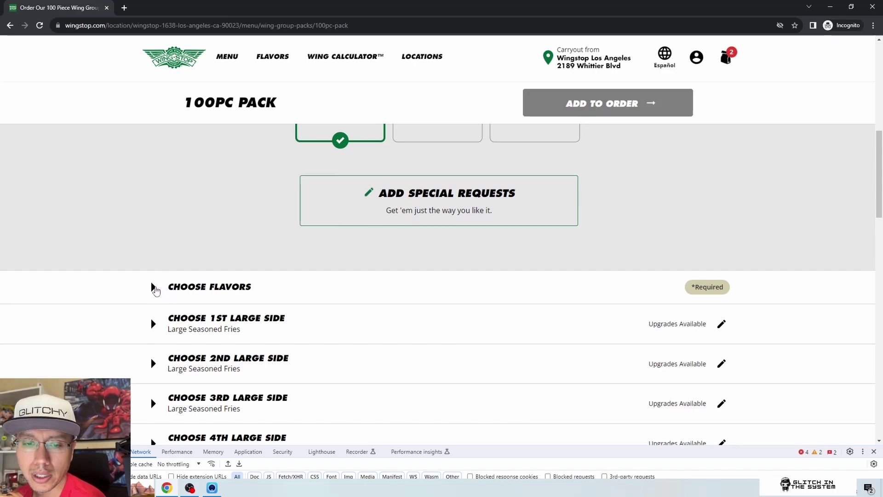
{"action": "left_click", "coordinate": [153, 288]}
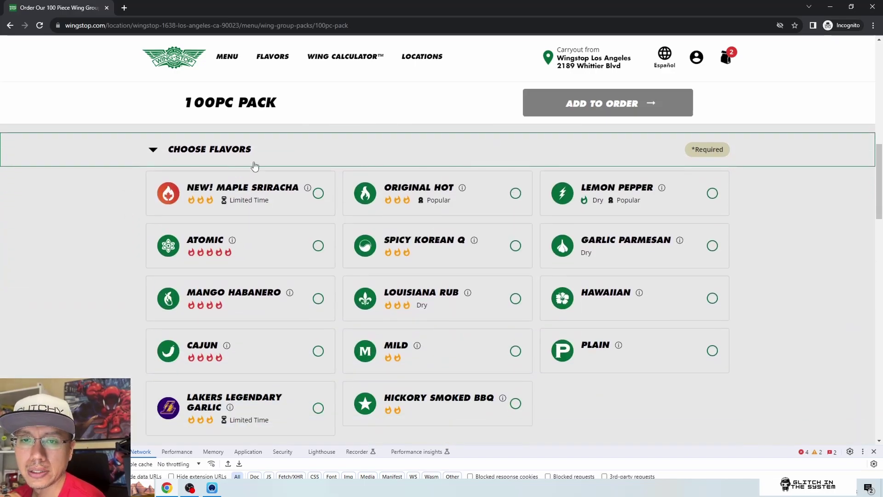
Choose Maple Sriracha, Original Hot and Lemon Pepper as flavors for the 100pc Pack and lower the Maple Sriracha quantity to 12
{"action": "left_click", "coordinate": [320, 195]}
{"action": "left_click", "coordinate": [321, 194]}
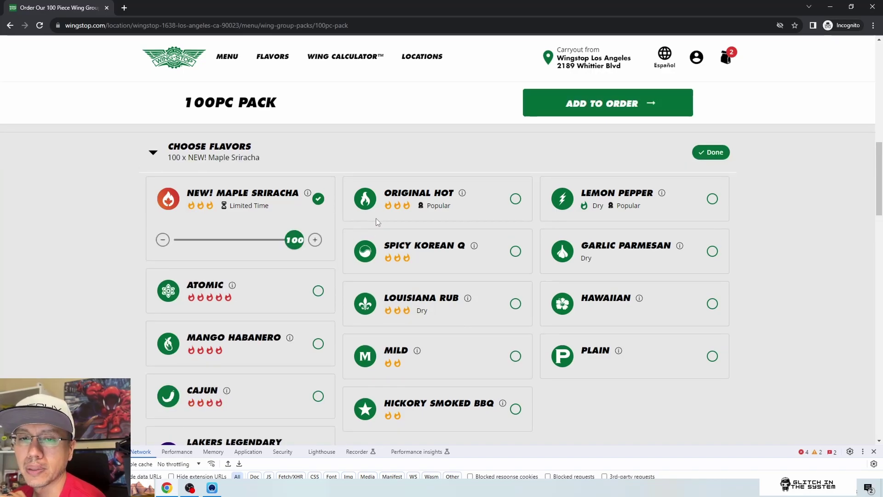
{"action": "left_click_drag", "start_coordinate": [286, 244], "coordinate": [208, 247]}
{"action": "left_click", "coordinate": [515, 199]}
{"action": "left_click", "coordinate": [664, 217]}
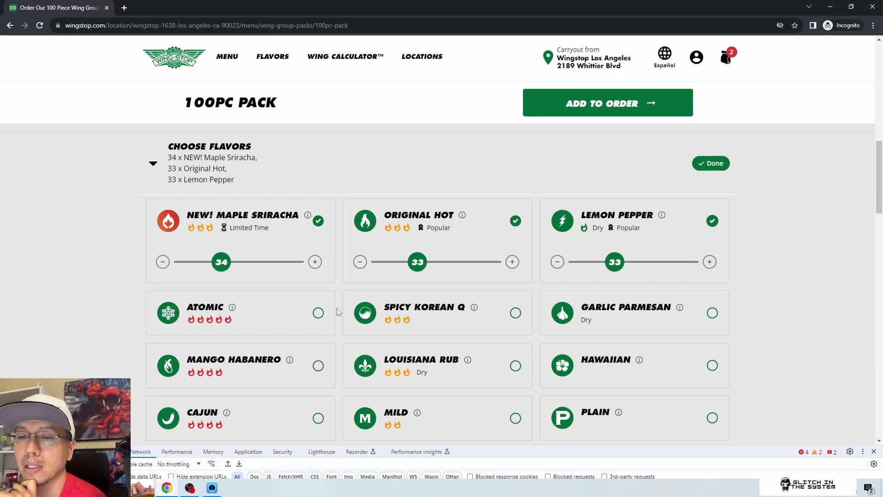
{"action": "left_click_drag", "start_coordinate": [221, 261], "coordinate": [197, 261]}
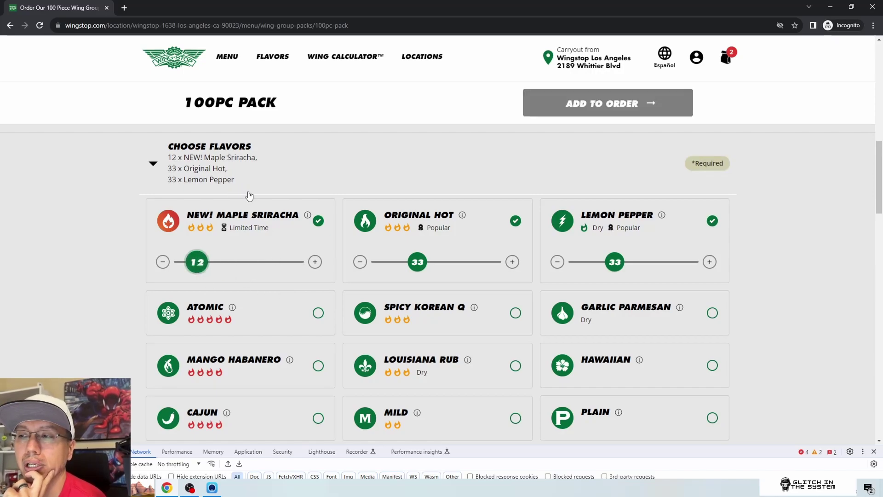
Add Atomic, Spicy Korean Q and Garlic Parmesan to the pack's chosen flavors
{"action": "scroll", "coordinate": [250, 357], "scroll_direction": "up", "scroll_amount": 1}
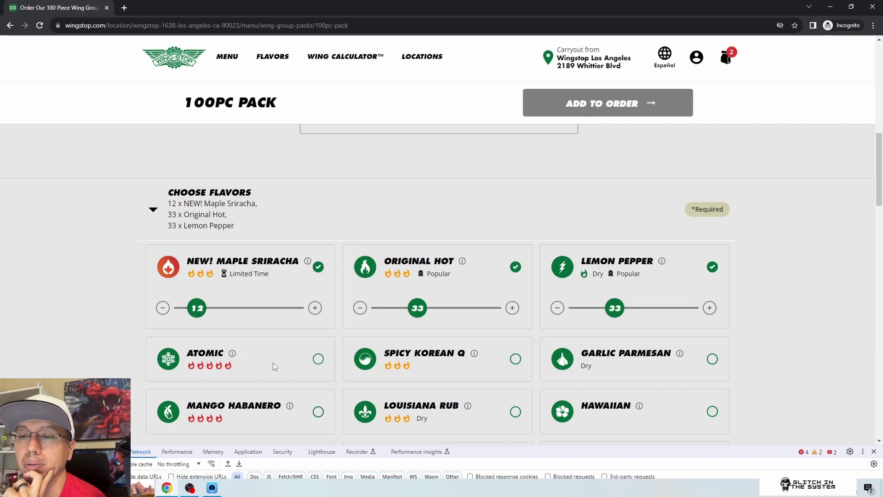
{"action": "left_click", "coordinate": [272, 362]}
{"action": "scroll", "coordinate": [384, 337], "scroll_direction": "down", "scroll_amount": 1}
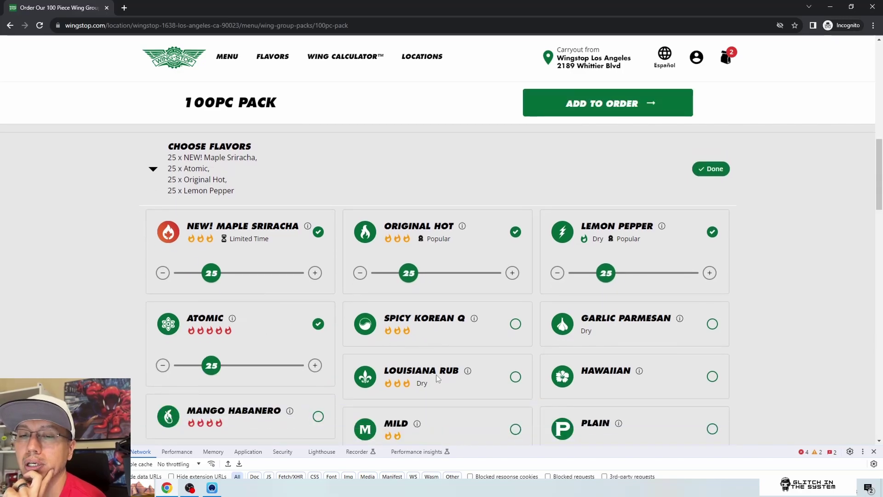
{"action": "left_click", "coordinate": [436, 322]}
{"action": "left_click", "coordinate": [589, 322]}
{"action": "scroll", "coordinate": [588, 304], "scroll_direction": "down", "scroll_amount": 2}
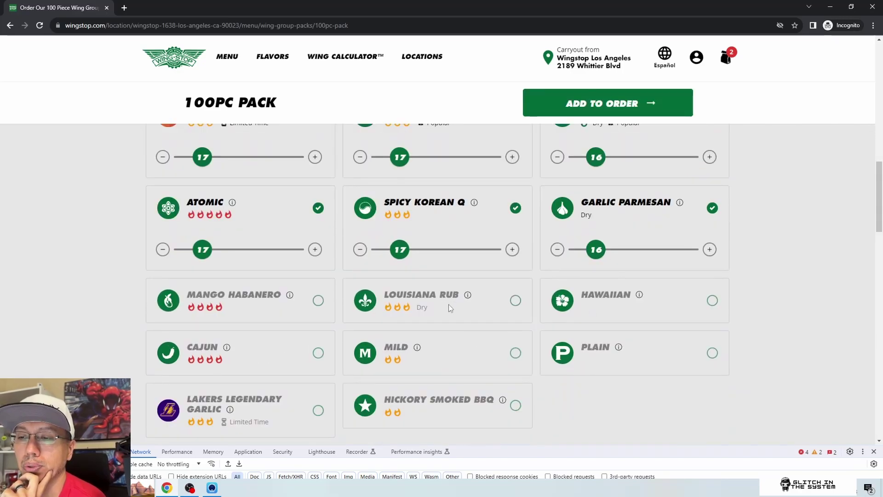
Look over the flavor list and reduce the Maple Sriracha quantity to 0 while keeping the flavor selected
{"action": "scroll", "coordinate": [340, 304], "scroll_direction": "up", "scroll_amount": 2}
{"action": "scroll", "coordinate": [342, 302], "scroll_direction": "down", "scroll_amount": 2}
{"action": "scroll", "coordinate": [341, 297], "scroll_direction": "up", "scroll_amount": 2}
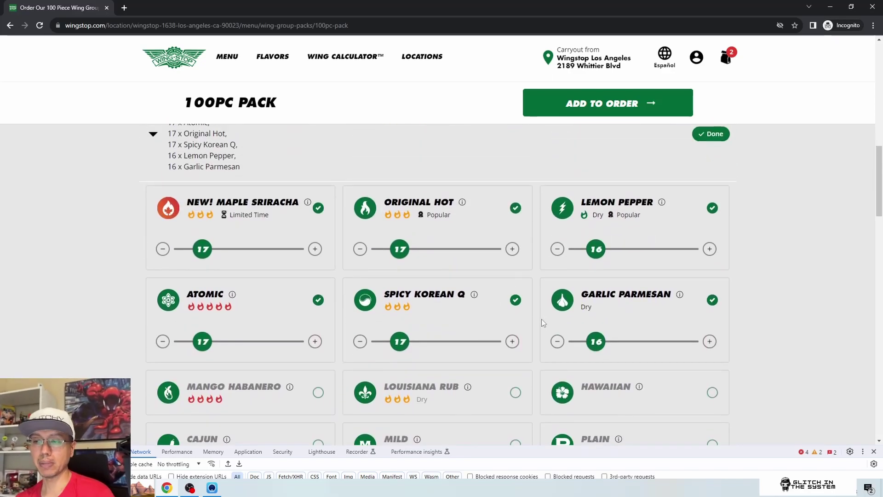
{"action": "left_click_drag", "start_coordinate": [202, 249], "coordinate": [145, 266]}
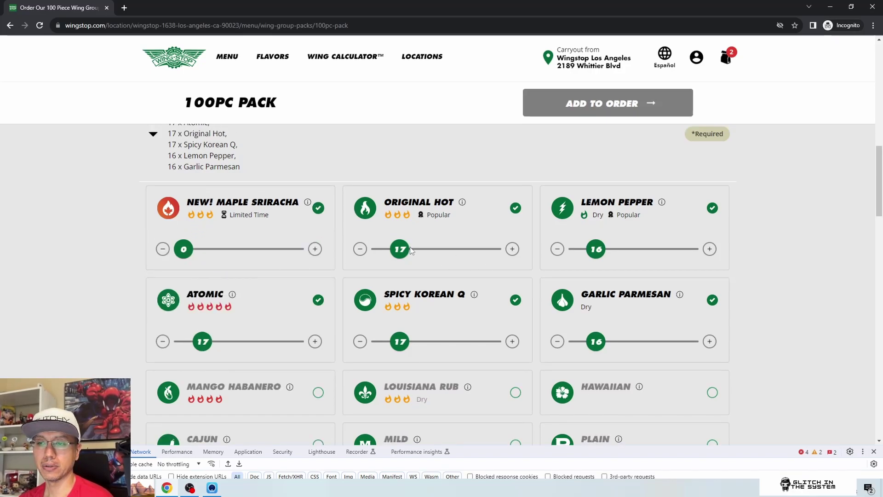
Expand the 1st large side and change it to Large Louisiana Voodoo Fries
{"action": "scroll", "coordinate": [116, 250], "scroll_direction": "down", "scroll_amount": 3}
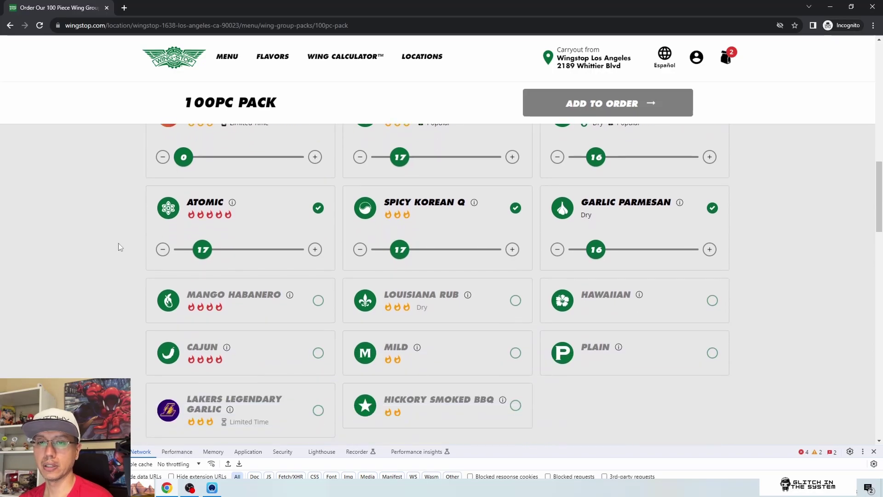
{"action": "scroll", "coordinate": [117, 242], "scroll_direction": "down", "scroll_amount": 3}
{"action": "scroll", "coordinate": [110, 238], "scroll_direction": "down", "scroll_amount": 2}
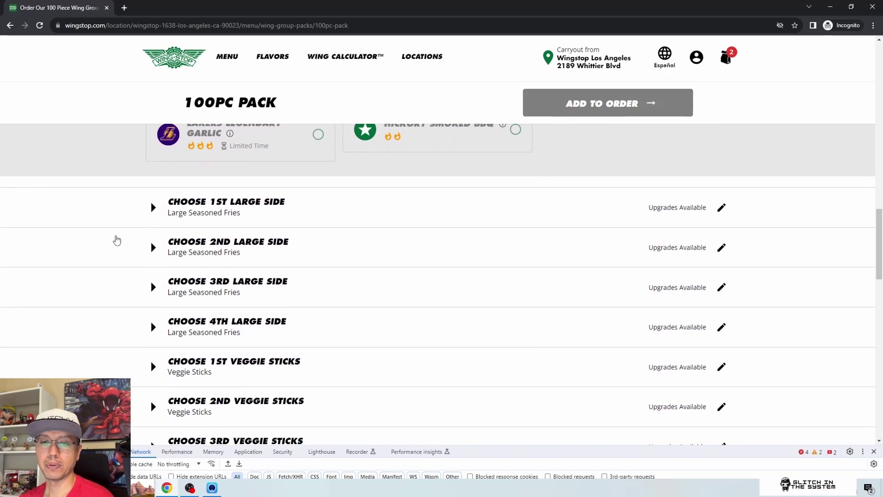
{"action": "left_click", "coordinate": [206, 221]}
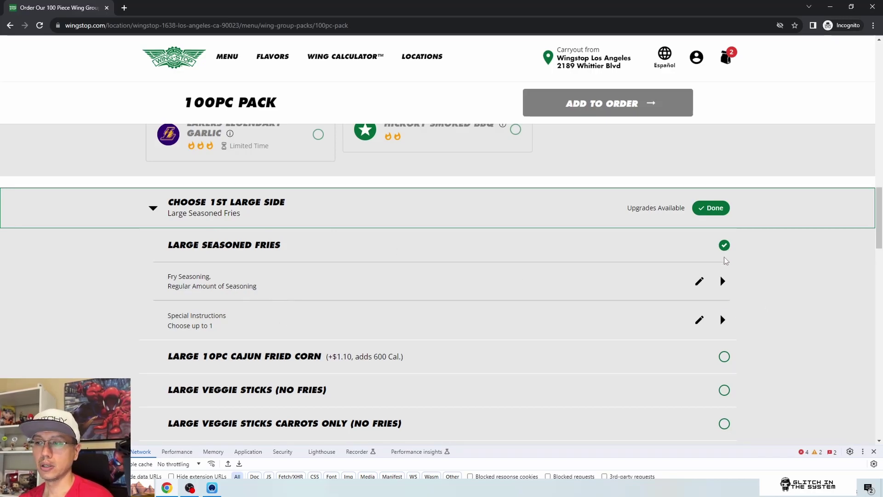
{"action": "scroll", "coordinate": [436, 282], "scroll_direction": "down", "scroll_amount": 1}
{"action": "scroll", "coordinate": [437, 281], "scroll_direction": "down", "scroll_amount": 2}
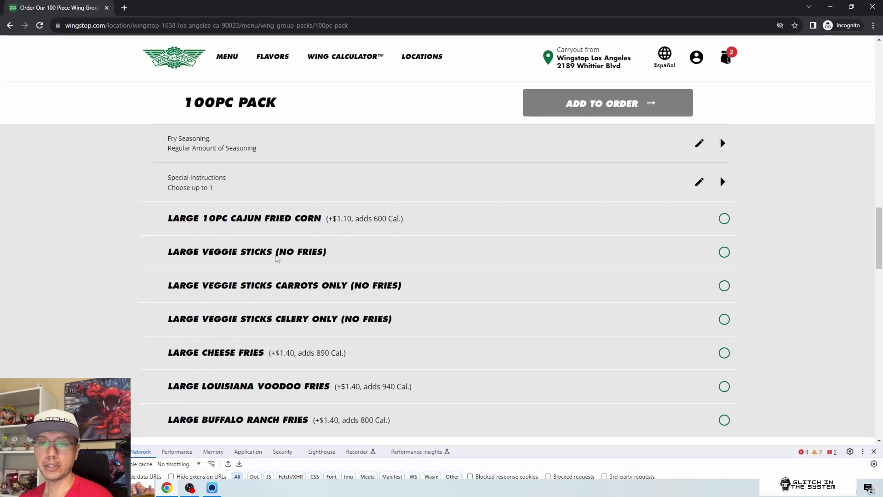
{"action": "scroll", "coordinate": [474, 326], "scroll_direction": "down", "scroll_amount": 1}
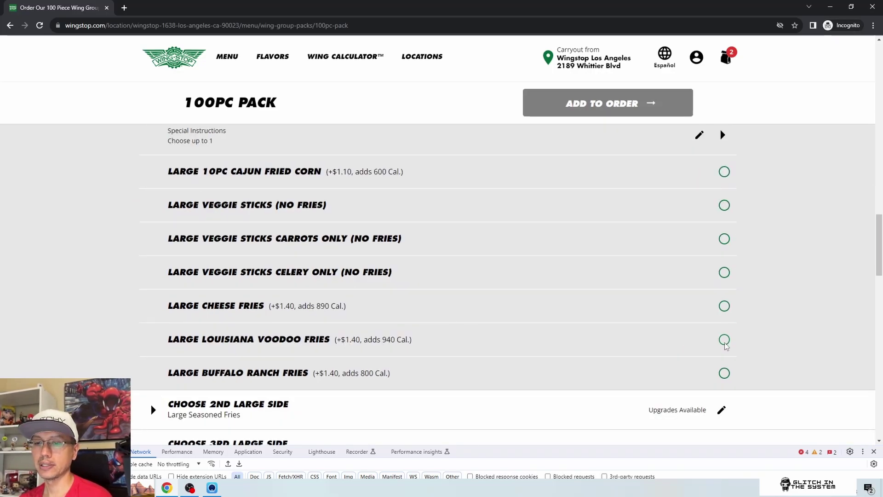
{"action": "left_click", "coordinate": [655, 347]}
Expand the 2nd large side and change it to Large 10pc Cajun Fried Corn
{"action": "scroll", "coordinate": [400, 320], "scroll_direction": "down", "scroll_amount": 8}
{"action": "scroll", "coordinate": [325, 300], "scroll_direction": "up", "scroll_amount": 1}
{"action": "scroll", "coordinate": [325, 300], "scroll_direction": "up", "scroll_amount": 8}
{"action": "left_click", "coordinate": [721, 228]}
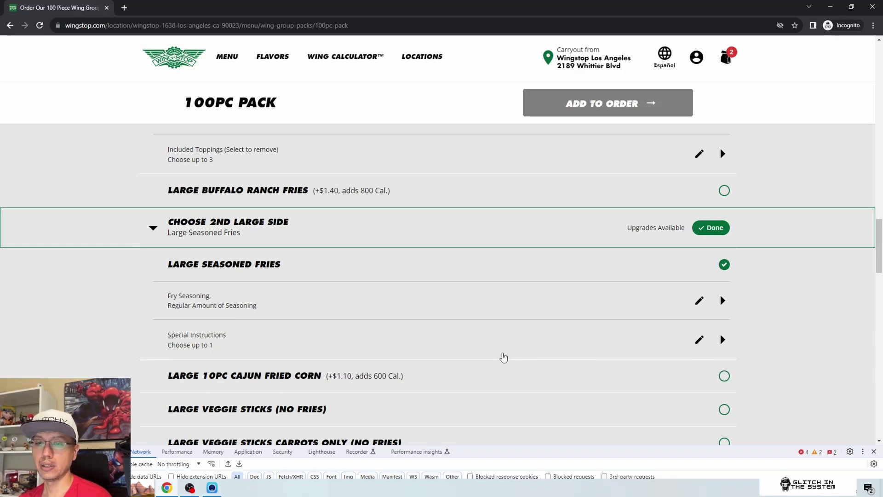
{"action": "scroll", "coordinate": [316, 290], "scroll_direction": "down", "scroll_amount": 2}
{"action": "left_click", "coordinate": [724, 284]}
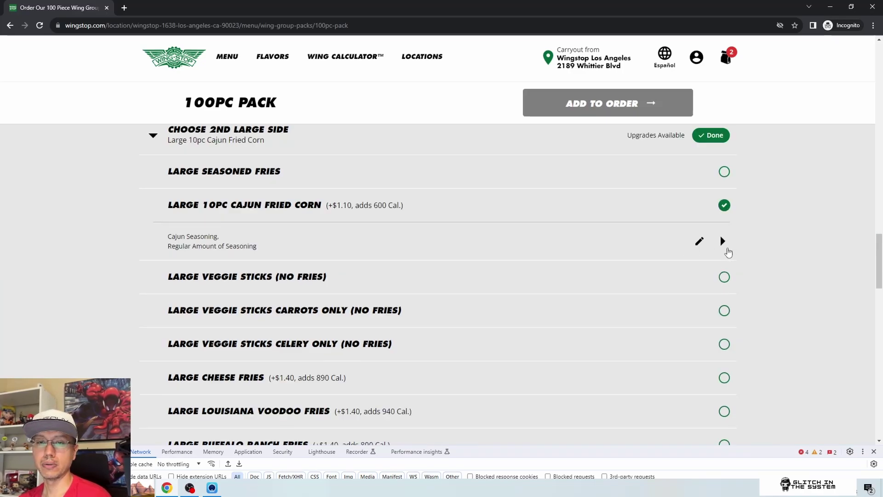
Edit the Cajun Fried Corn's seasoning, deselecting Regular Amount of Seasoning and adding Fry Seasoning alongside Cajun Seasoning
{"action": "left_click", "coordinate": [699, 241]}
{"action": "scroll", "coordinate": [482, 242], "scroll_direction": "down", "scroll_amount": 1}
{"action": "scroll", "coordinate": [721, 339], "scroll_direction": "down", "scroll_amount": 2}
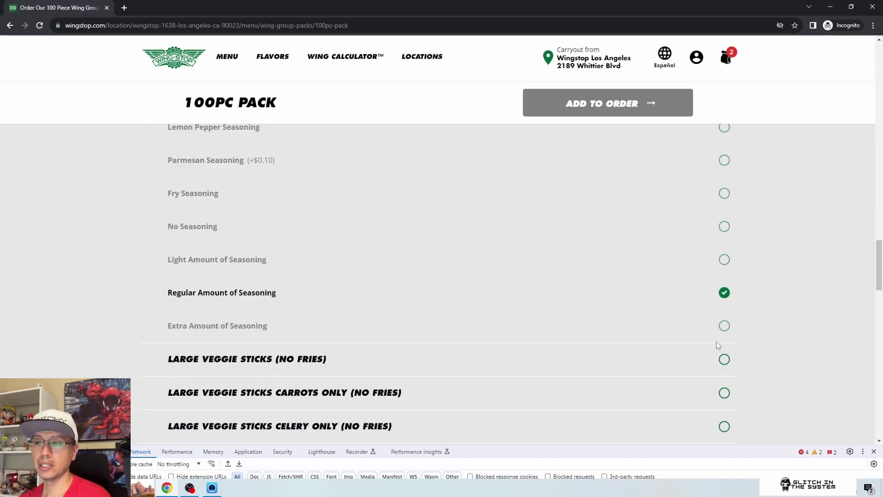
{"action": "scroll", "coordinate": [731, 324], "scroll_direction": "up", "scroll_amount": 2}
{"action": "left_click", "coordinate": [725, 343]}
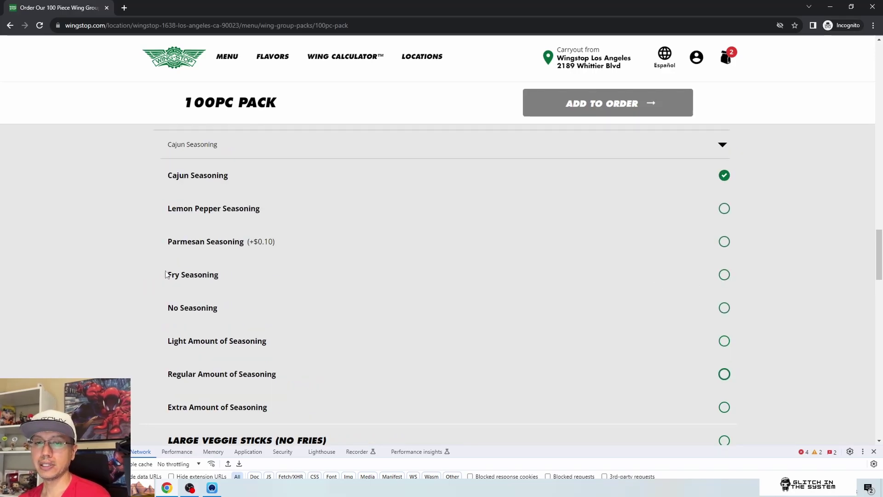
{"action": "left_click", "coordinate": [722, 276]}
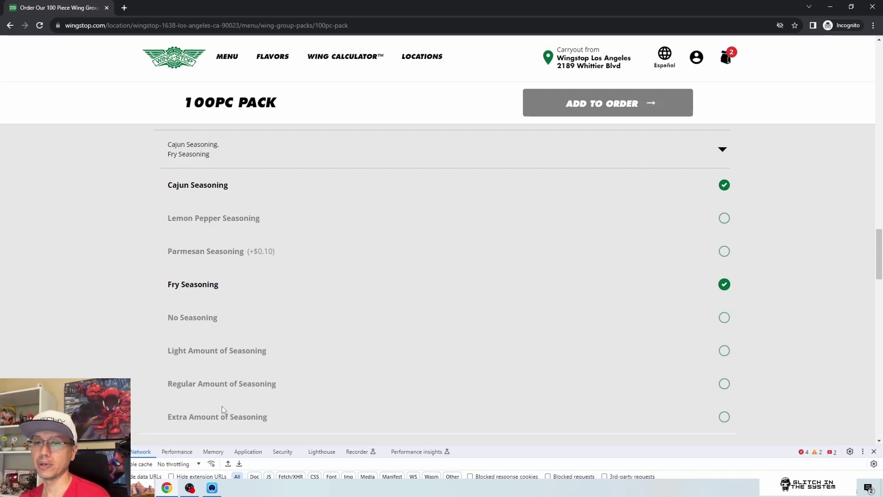
{"action": "scroll", "coordinate": [228, 404], "scroll_direction": "down", "scroll_amount": 1}
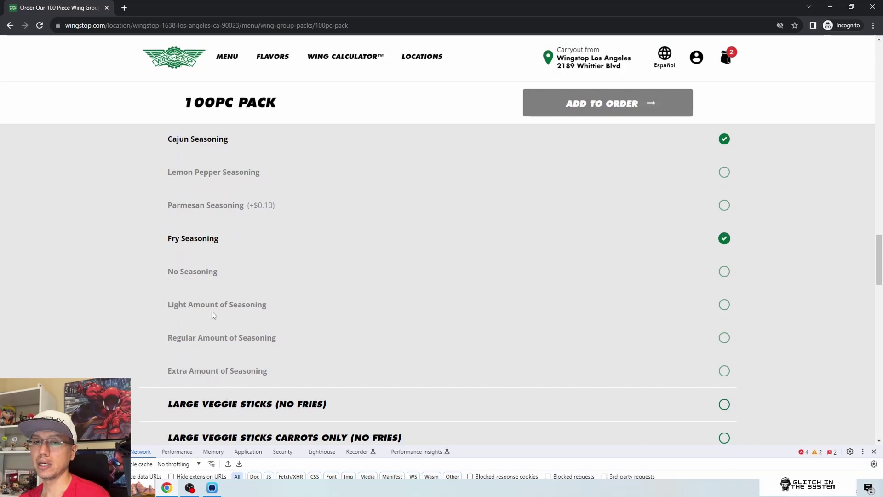
{"action": "scroll", "coordinate": [212, 314], "scroll_direction": "up", "scroll_amount": 1}
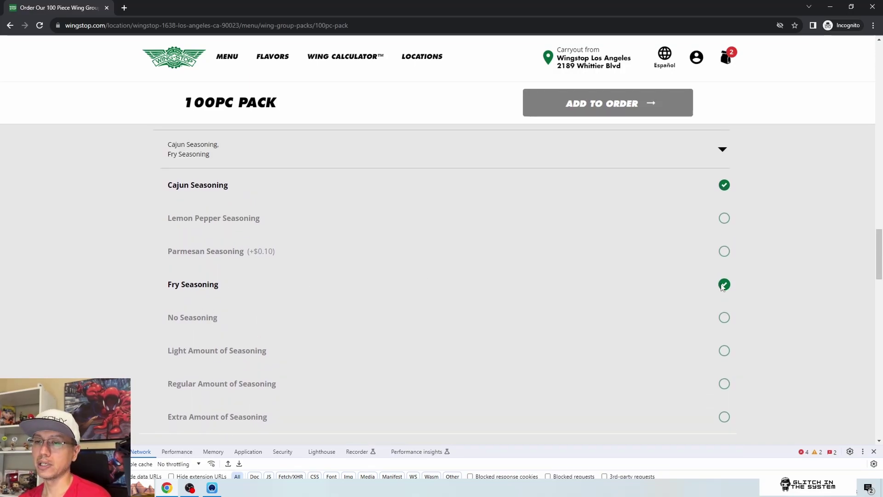
Switch the 2nd large side to Large Veggie Sticks (No Fries)
{"action": "scroll", "coordinate": [625, 241], "scroll_direction": "up", "scroll_amount": 3}
{"action": "scroll", "coordinate": [625, 240], "scroll_direction": "down", "scroll_amount": 5}
{"action": "left_click", "coordinate": [724, 312]}
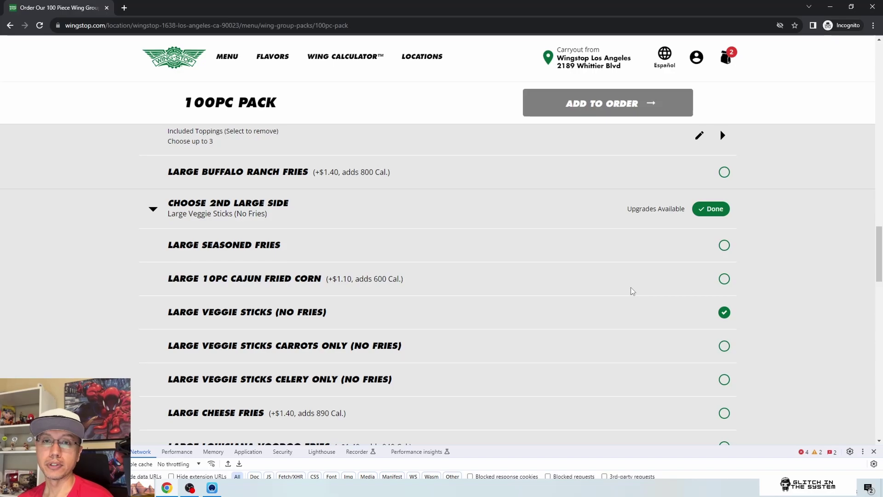
Collapse the 1st large side, set the 2nd large side to Large Seasoned Fries and collapse it too
{"action": "scroll", "coordinate": [630, 287], "scroll_direction": "up", "scroll_amount": 8}
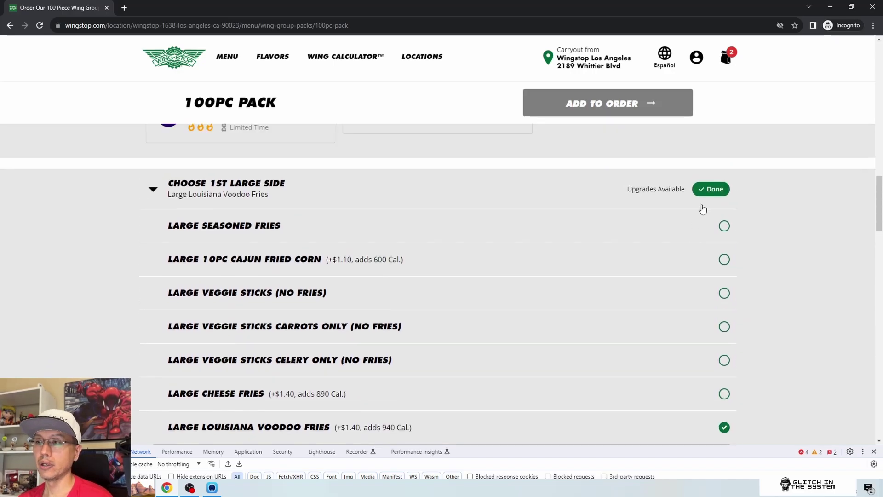
{"action": "scroll", "coordinate": [623, 239], "scroll_direction": "down", "scroll_amount": 1}
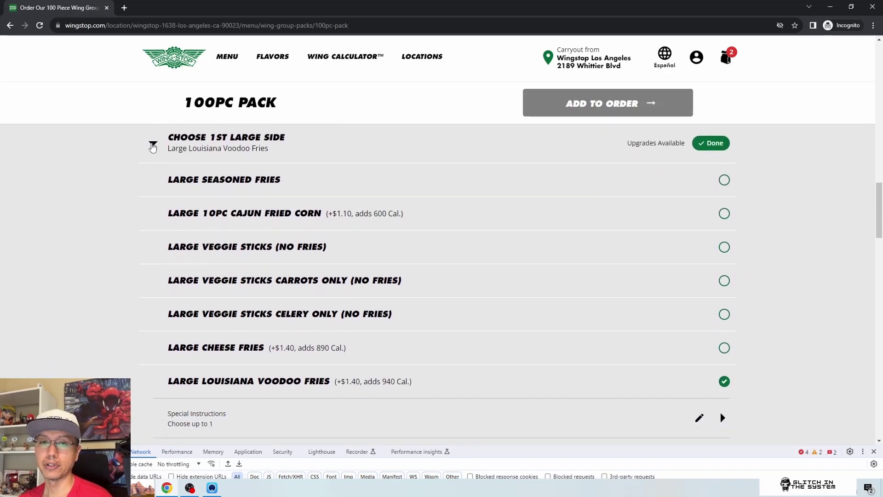
{"action": "left_click", "coordinate": [183, 154]}
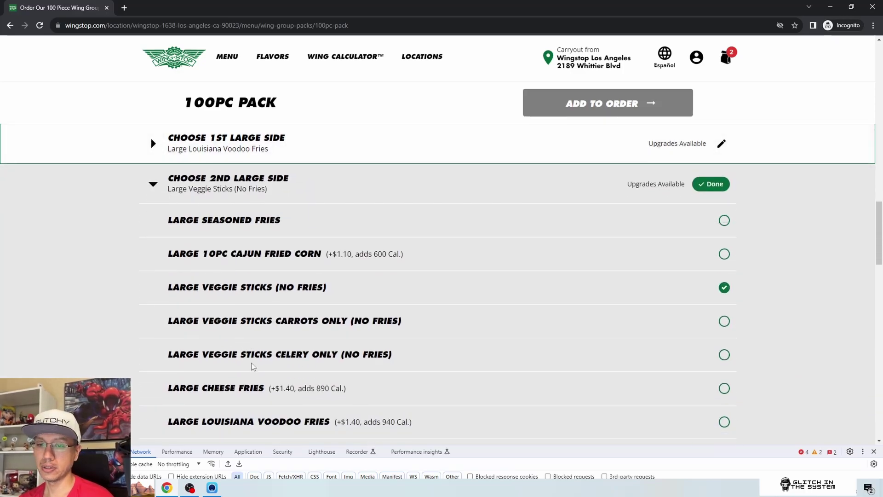
{"action": "left_click", "coordinate": [725, 222]}
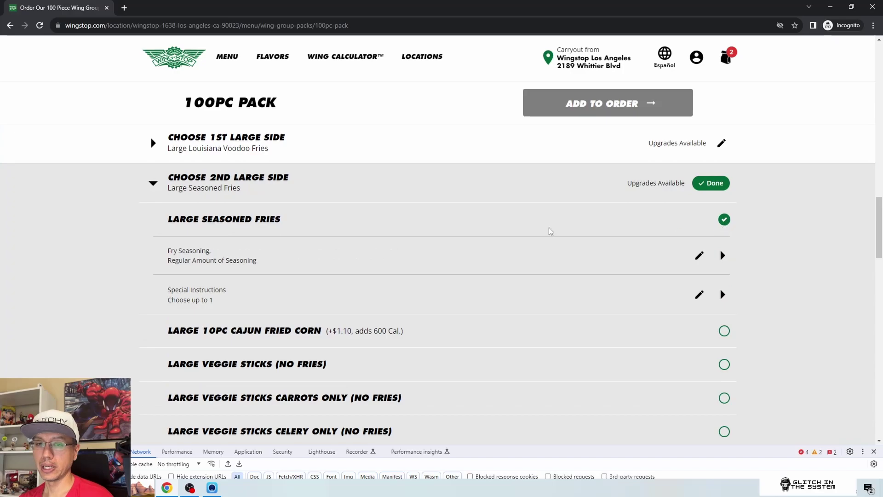
{"action": "left_click", "coordinate": [156, 187]}
Change the 4th large side to Large Veggie Sticks Carrots Only (No Fries), and expand the 1st veggie sticks section
{"action": "left_click", "coordinate": [495, 335]}
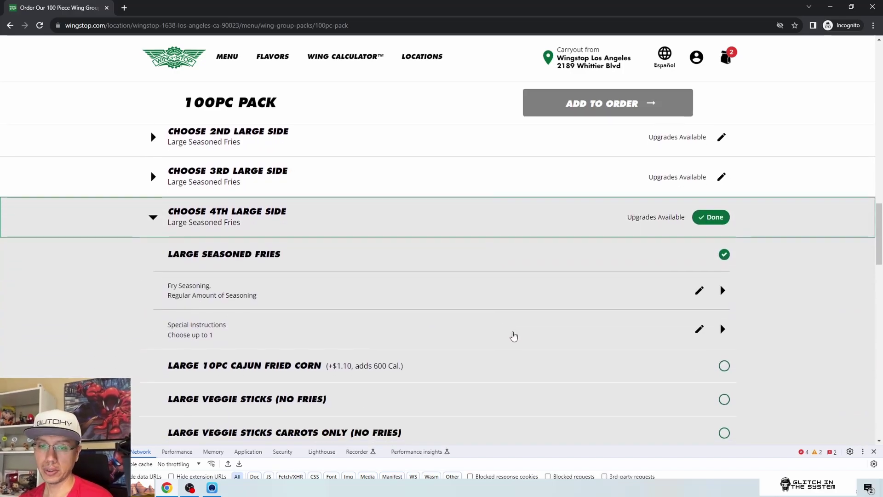
{"action": "scroll", "coordinate": [532, 313], "scroll_direction": "down", "scroll_amount": 1}
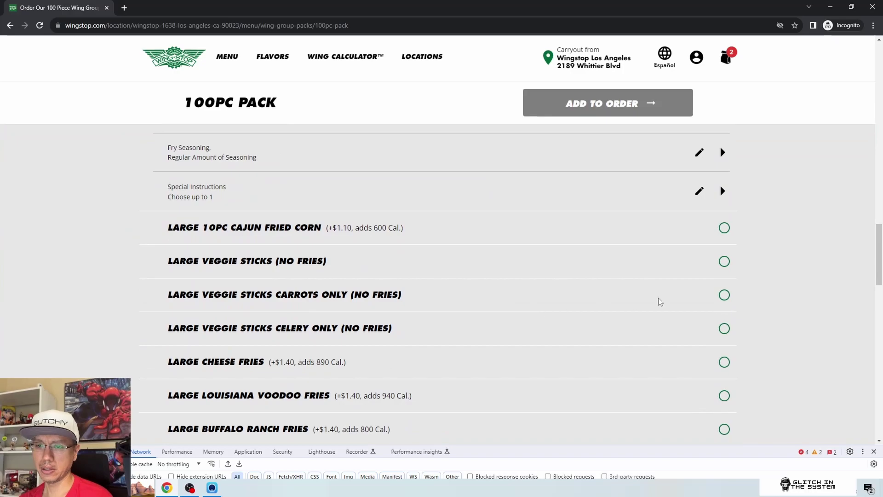
{"action": "left_click", "coordinate": [725, 294]}
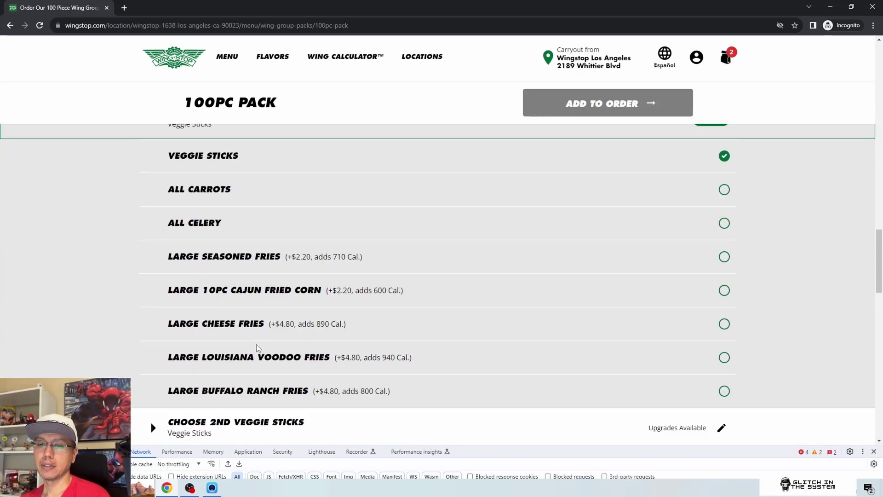
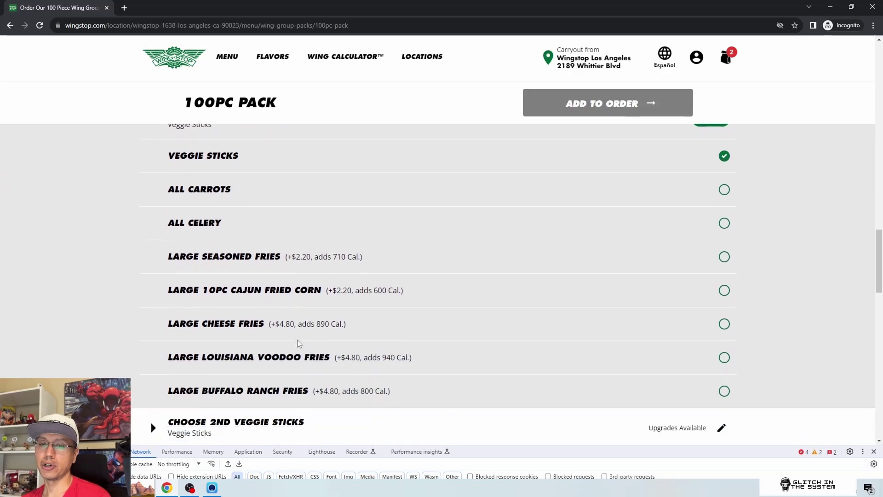
Reopen the 4th large side to compare its options and upcharges with those of the 1st veggie sticks, and collapse it
{"action": "scroll", "coordinate": [295, 331], "scroll_direction": "up", "scroll_amount": 2}
{"action": "left_click", "coordinate": [156, 172]}
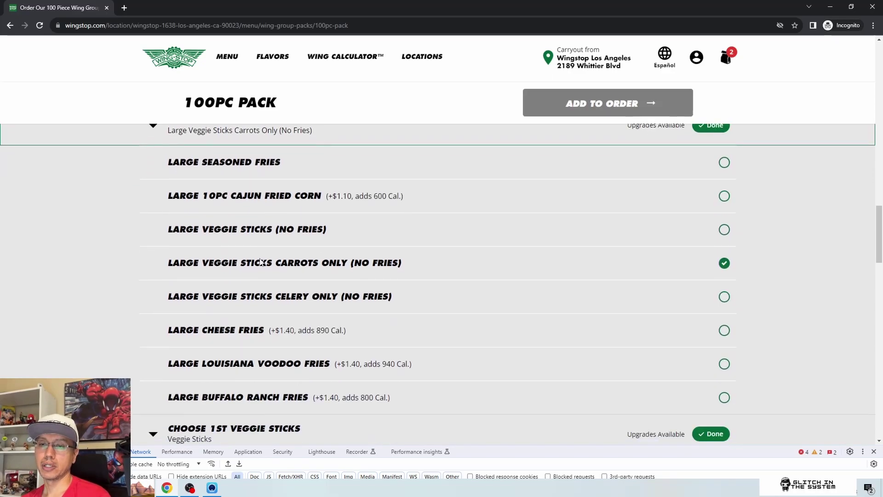
{"action": "scroll", "coordinate": [237, 215], "scroll_direction": "up", "scroll_amount": 1}
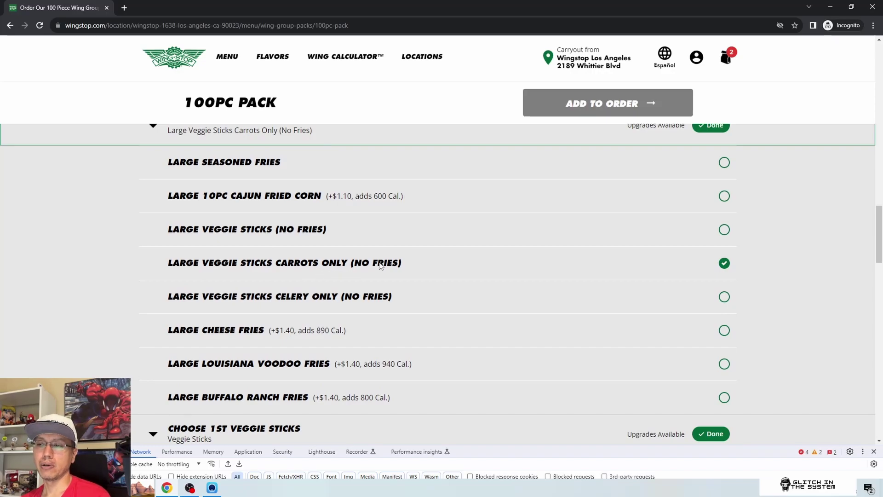
{"action": "scroll", "coordinate": [188, 261], "scroll_direction": "up", "scroll_amount": 2}
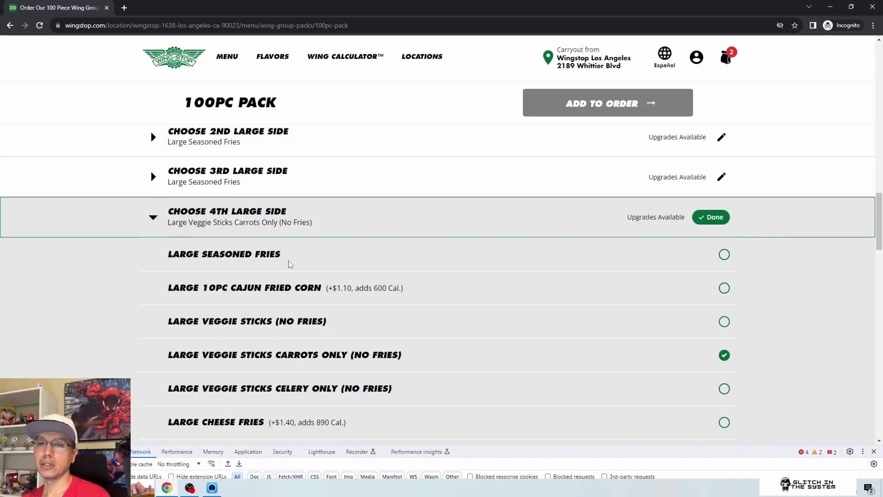
{"action": "left_click", "coordinate": [153, 217]}
Review the four chosen large sides and close the developer tools
{"action": "scroll", "coordinate": [184, 299], "scroll_direction": "up", "scroll_amount": 6}
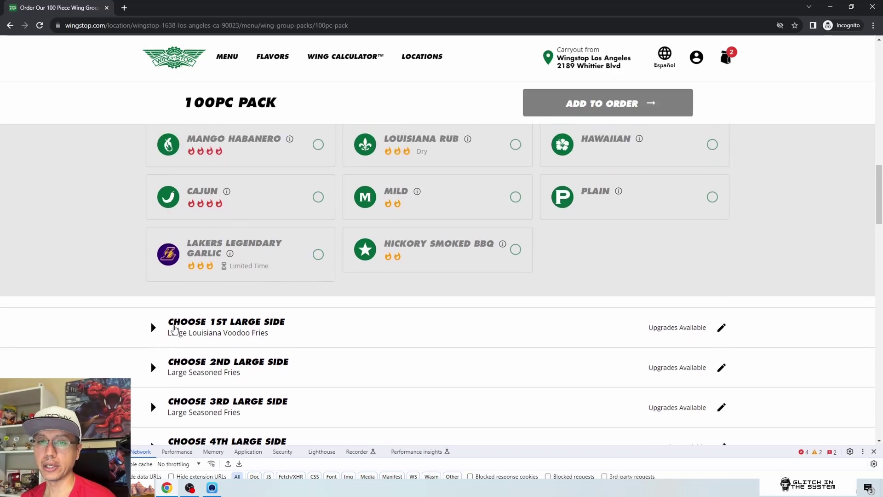
{"action": "scroll", "coordinate": [154, 336], "scroll_direction": "down", "scroll_amount": 3}
{"action": "scroll", "coordinate": [133, 347], "scroll_direction": "down", "scroll_amount": 1}
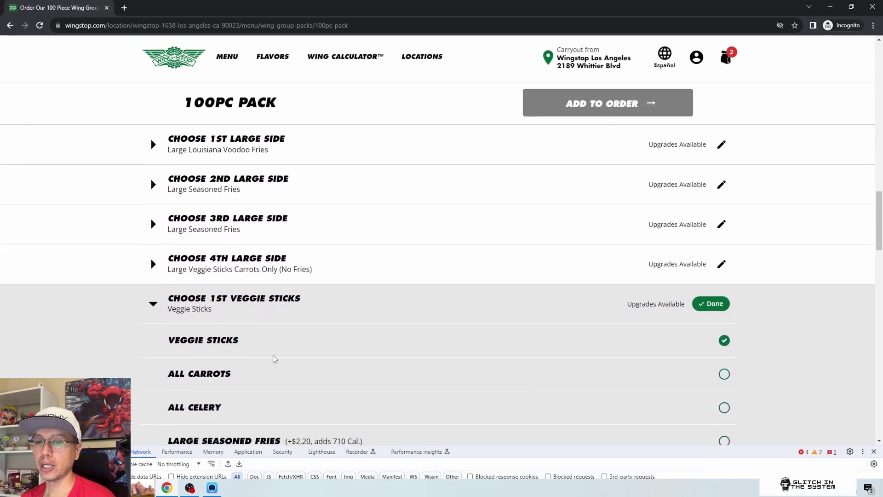
{"action": "left_click", "coordinate": [874, 452]}
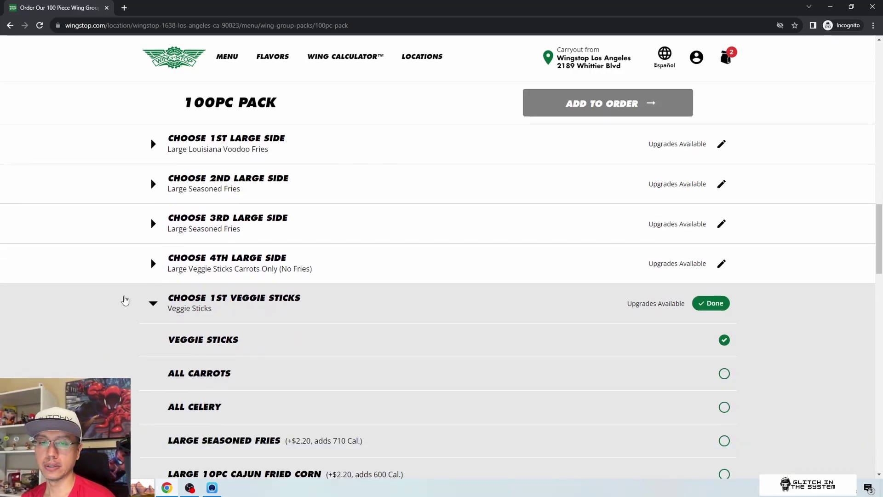
Look over the veggie sticks and dip choices, collapse the 1st veggie sticks section, and review the large sides above it
{"action": "scroll", "coordinate": [133, 292], "scroll_direction": "down", "scroll_amount": 10}
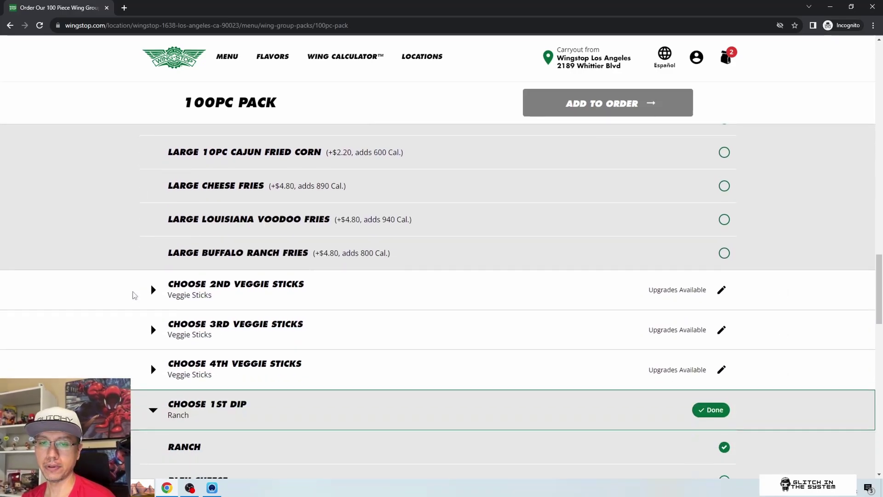
{"action": "scroll", "coordinate": [134, 295], "scroll_direction": "down", "scroll_amount": 7}
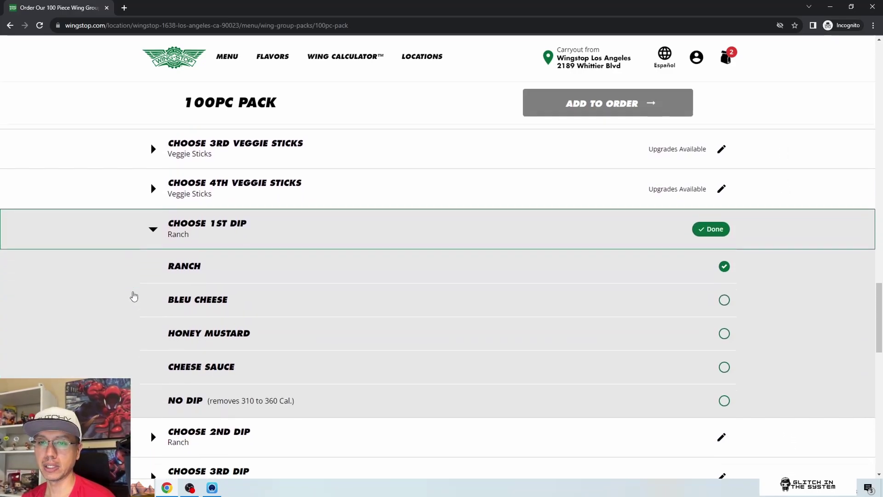
{"action": "scroll", "coordinate": [135, 296], "scroll_direction": "down", "scroll_amount": 1}
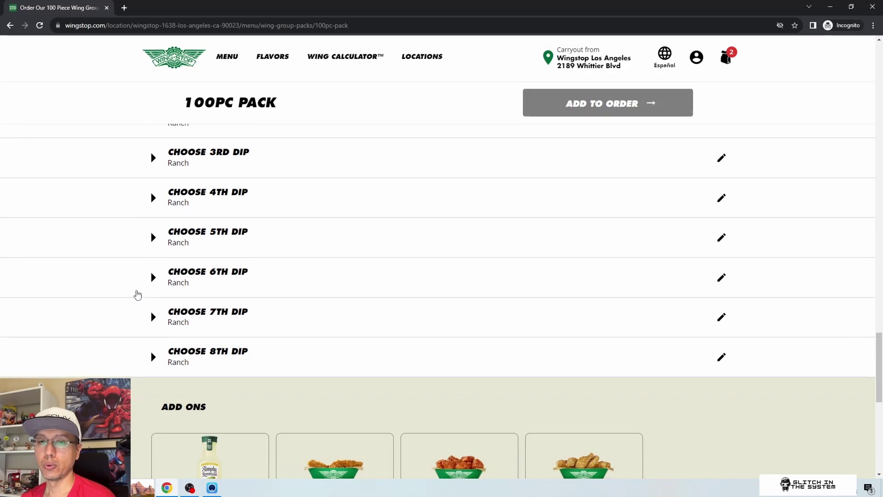
{"action": "scroll", "coordinate": [136, 295], "scroll_direction": "up", "scroll_amount": 6}
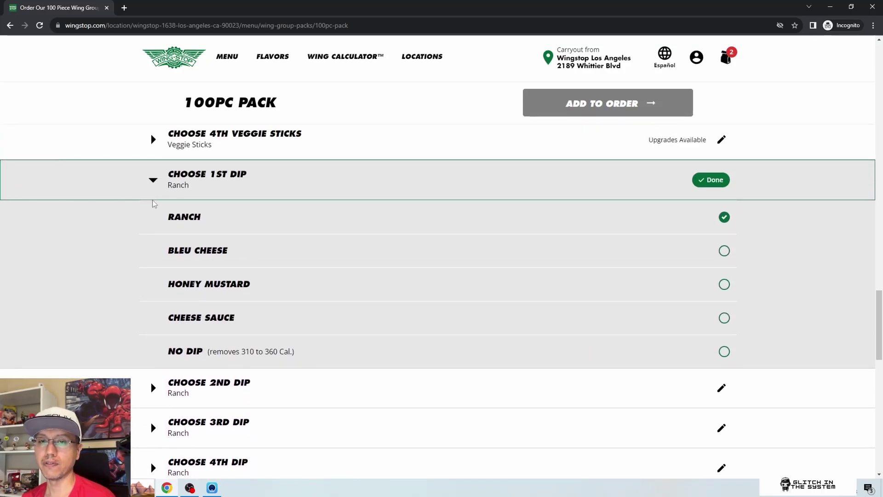
{"action": "scroll", "coordinate": [154, 230], "scroll_direction": "up", "scroll_amount": 11}
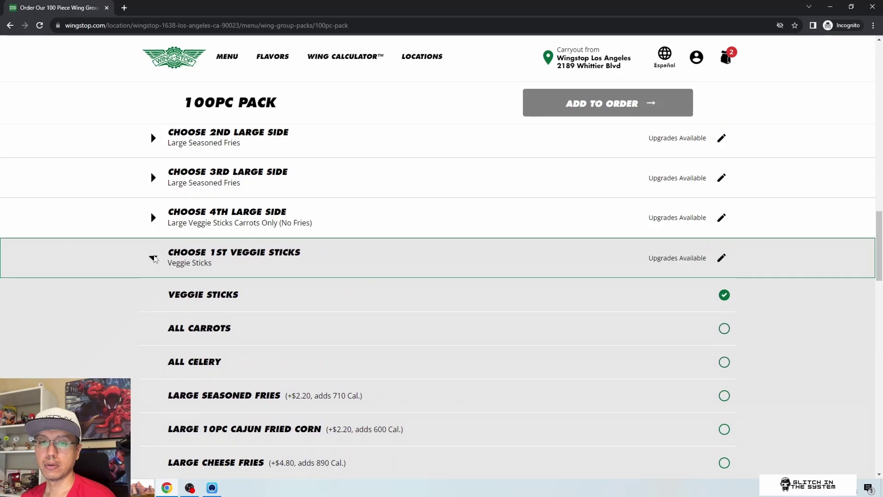
{"action": "left_click", "coordinate": [153, 258]}
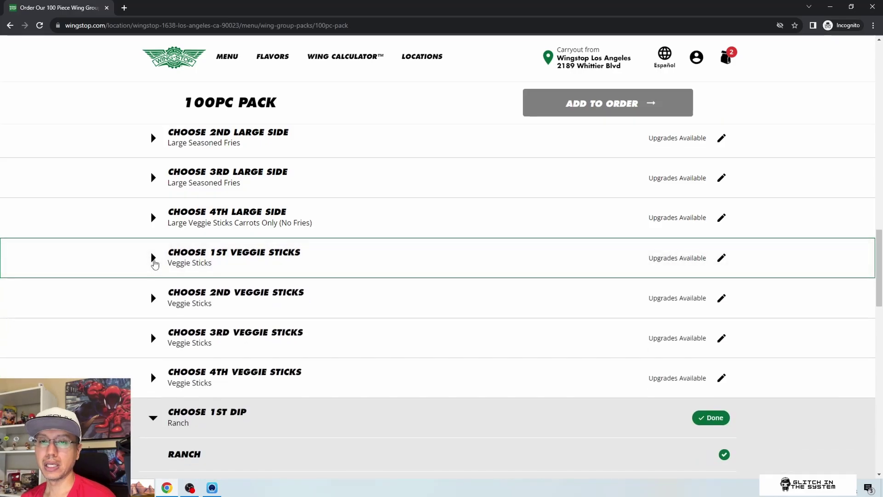
{"action": "scroll", "coordinate": [156, 271], "scroll_direction": "up", "scroll_amount": 3}
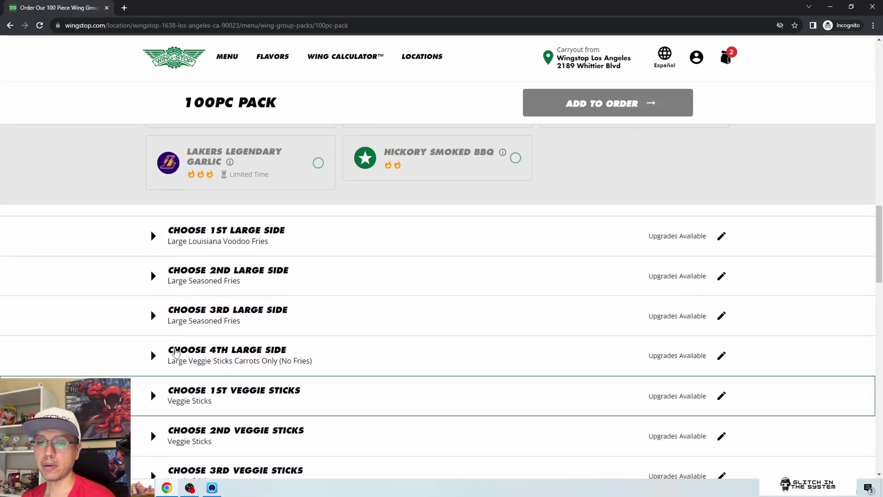
{"action": "scroll", "coordinate": [175, 335], "scroll_direction": "down", "scroll_amount": 2}
{"action": "scroll", "coordinate": [212, 286], "scroll_direction": "up", "scroll_amount": 3}
{"action": "scroll", "coordinate": [197, 308], "scroll_direction": "down", "scroll_amount": 3}
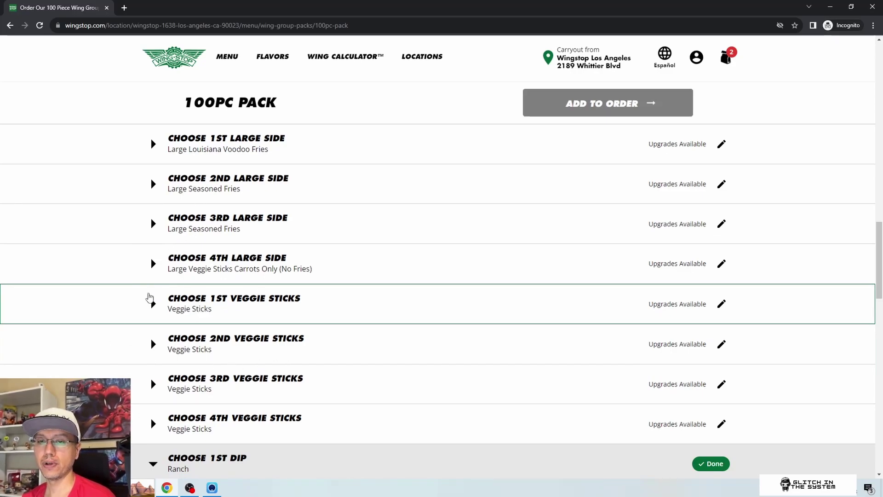
Switch the 1st large side to Large Seasoned Fries, clear that selection, and collapse the section
{"action": "left_click", "coordinate": [165, 150]}
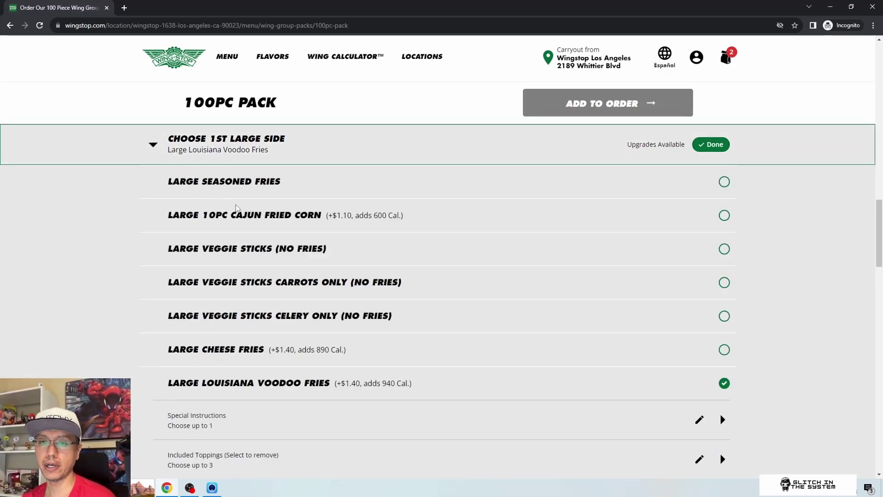
{"action": "left_click", "coordinate": [724, 182]}
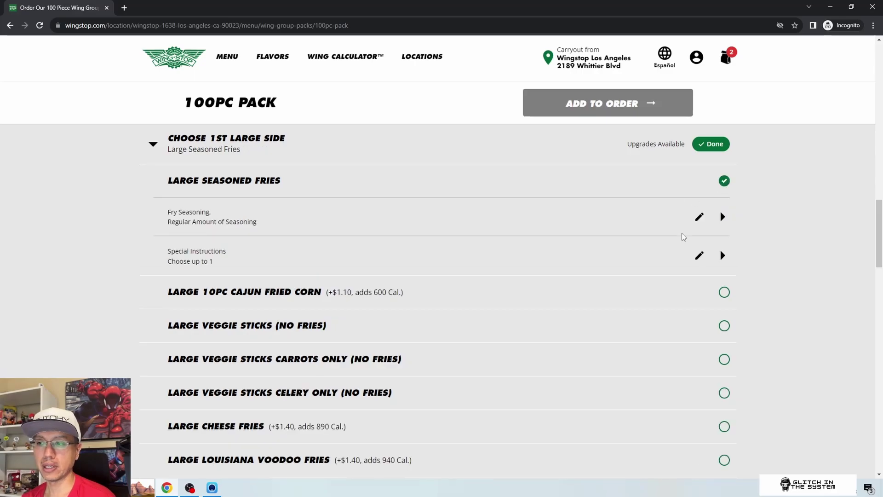
{"action": "left_click", "coordinate": [723, 181]}
{"action": "left_click", "coordinate": [153, 144]}
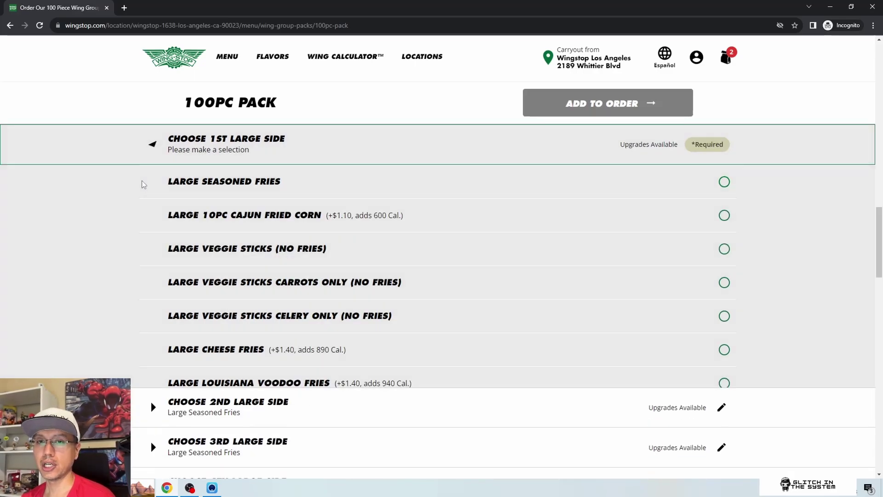
Collapse the 1st dip section and look over the list of dips and the add-ons
{"action": "scroll", "coordinate": [136, 191], "scroll_direction": "down", "scroll_amount": 2}
{"action": "scroll", "coordinate": [138, 197], "scroll_direction": "down", "scroll_amount": 10}
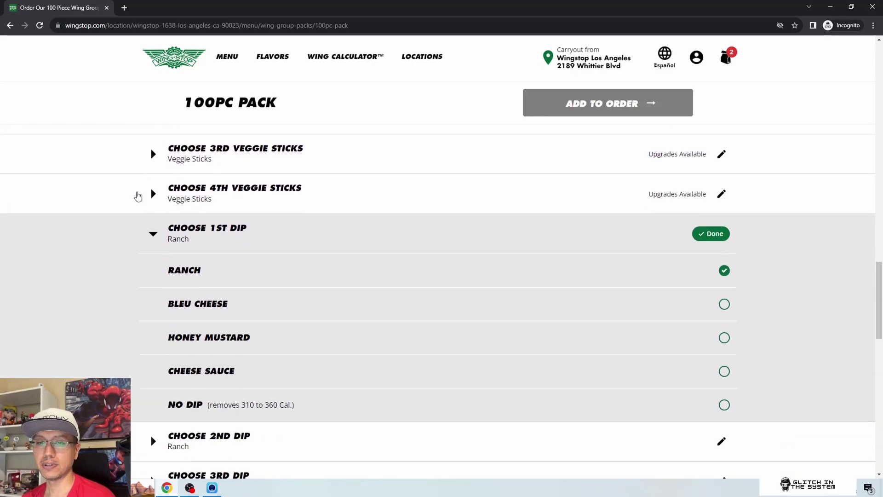
{"action": "scroll", "coordinate": [161, 195], "scroll_direction": "up", "scroll_amount": 10}
{"action": "scroll", "coordinate": [182, 211], "scroll_direction": "down", "scroll_amount": 2}
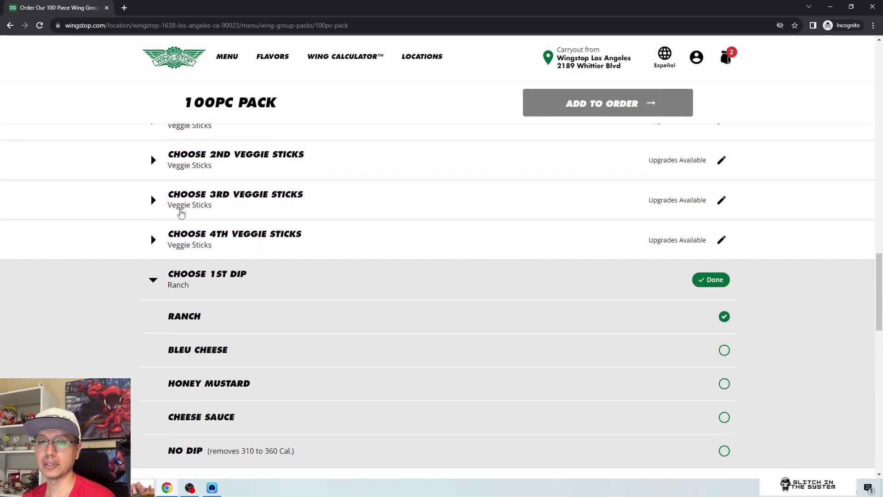
{"action": "left_click", "coordinate": [153, 279]}
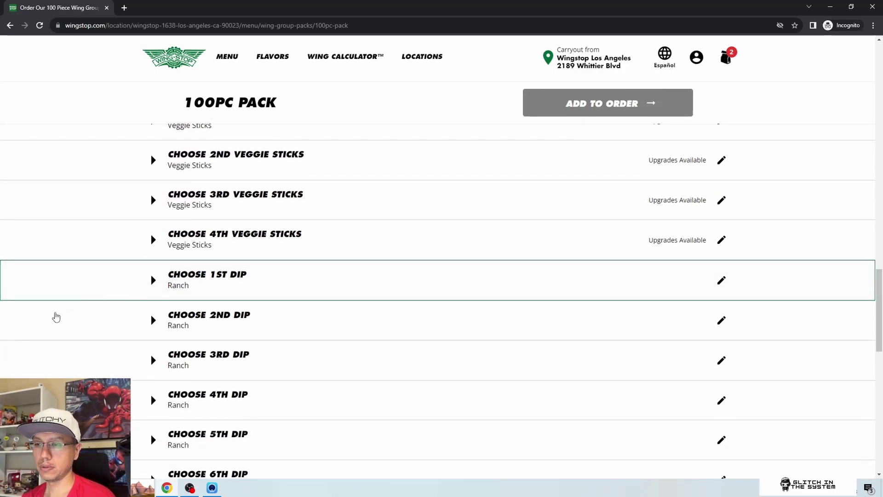
{"action": "scroll", "coordinate": [46, 302], "scroll_direction": "down", "scroll_amount": 5}
{"action": "scroll", "coordinate": [47, 300], "scroll_direction": "down", "scroll_amount": 2}
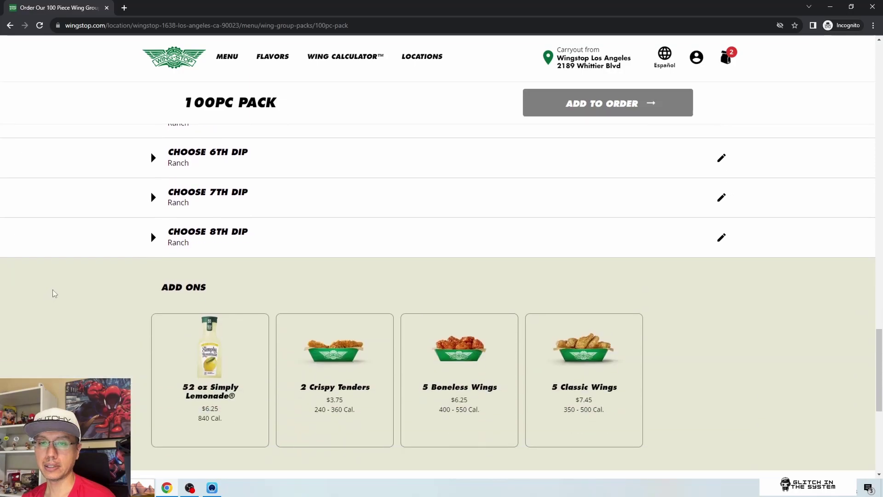
{"action": "scroll", "coordinate": [87, 292], "scroll_direction": "up", "scroll_amount": 4}
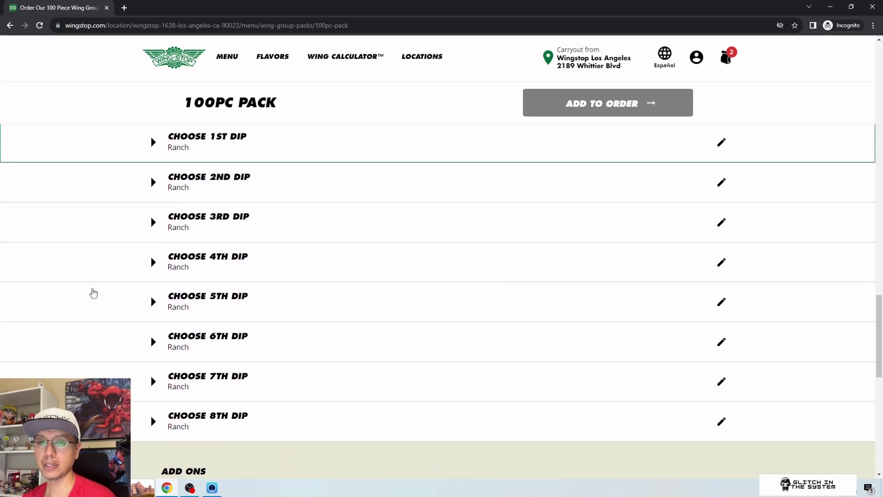
{"action": "scroll", "coordinate": [92, 292], "scroll_direction": "up", "scroll_amount": 1}
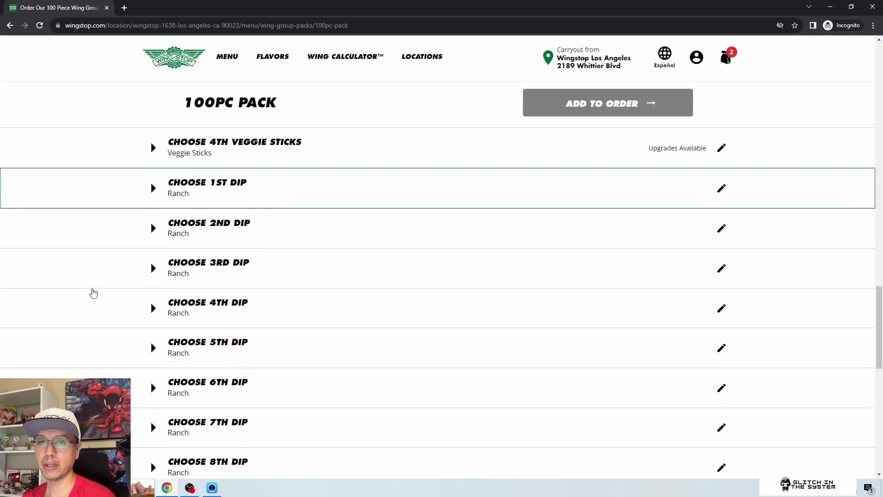
Reopen the 1st dip to examine its options alongside the other dip choices, and collapse it
{"action": "left_click", "coordinate": [152, 188]}
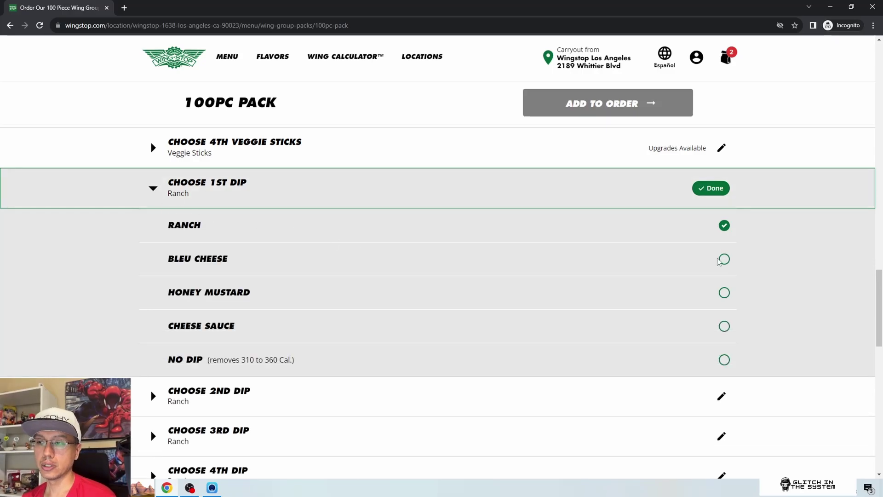
{"action": "left_click", "coordinate": [159, 190]}
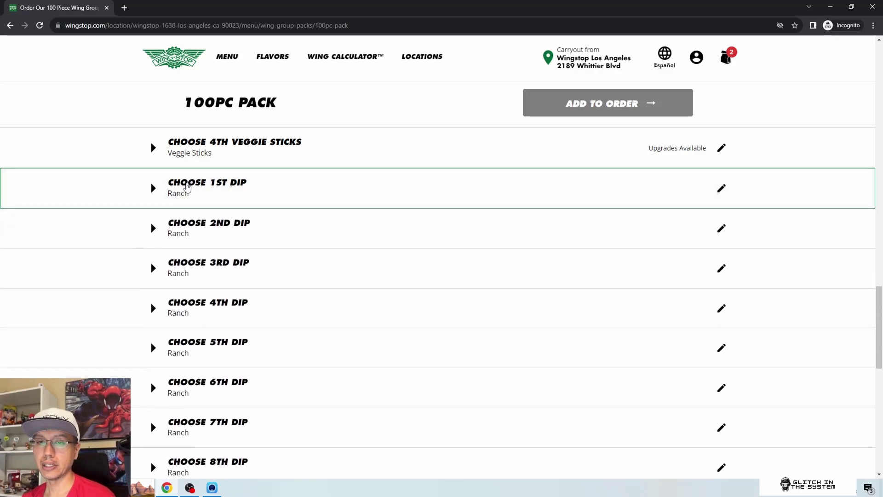
{"action": "left_click", "coordinate": [186, 186]}
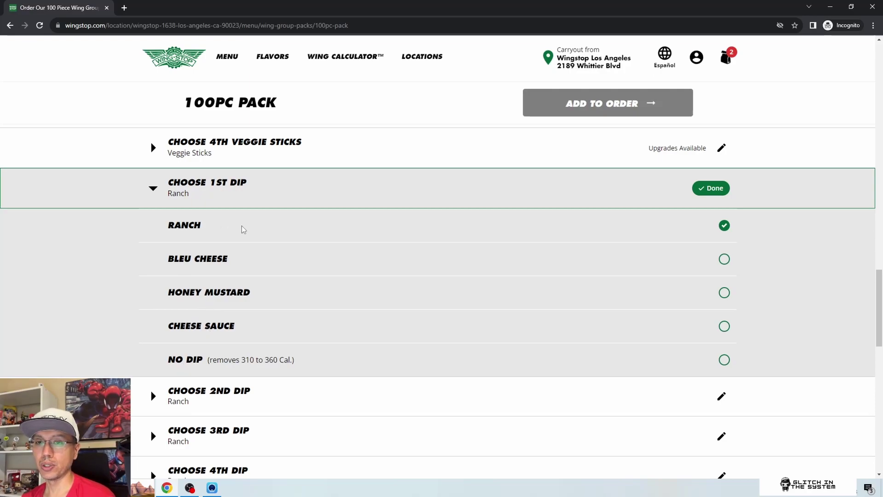
{"action": "scroll", "coordinate": [225, 276], "scroll_direction": "down", "scroll_amount": 6}
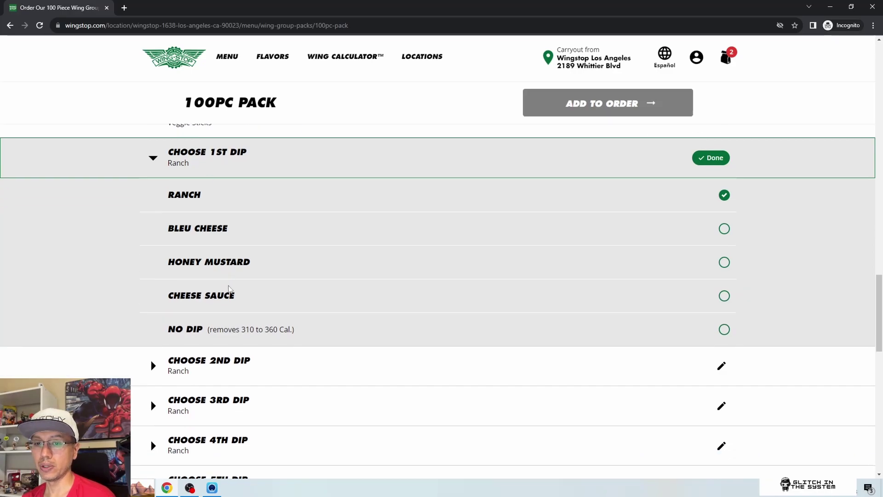
{"action": "scroll", "coordinate": [231, 331], "scroll_direction": "up", "scroll_amount": 4}
{"action": "scroll", "coordinate": [232, 308], "scroll_direction": "up", "scroll_amount": 4}
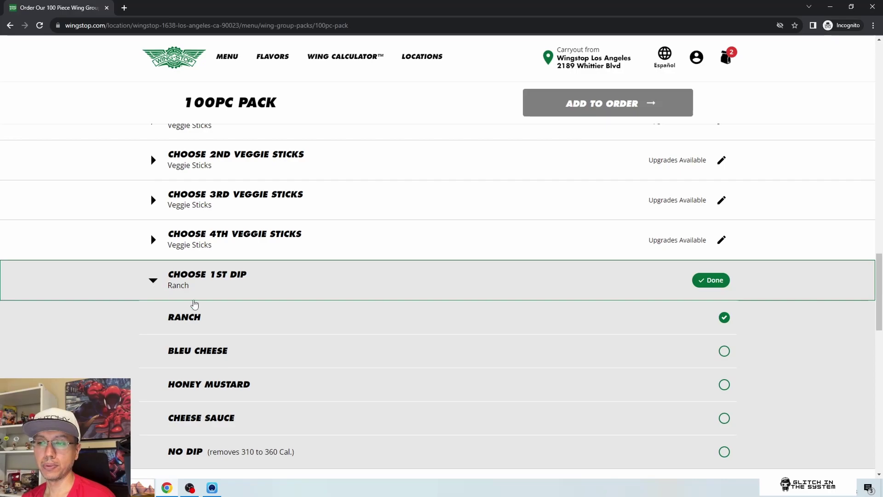
{"action": "scroll", "coordinate": [167, 250], "scroll_direction": "down", "scroll_amount": 2}
{"action": "scroll", "coordinate": [175, 294], "scroll_direction": "down", "scroll_amount": 4}
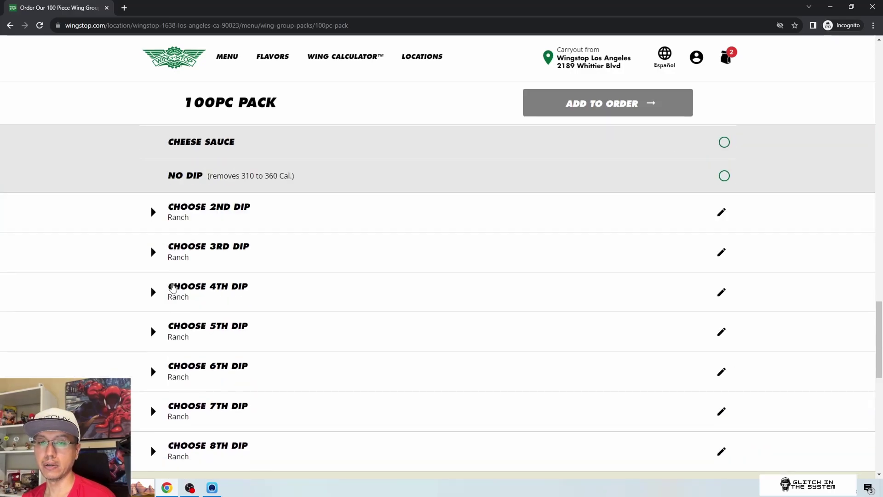
{"action": "scroll", "coordinate": [175, 257], "scroll_direction": "up", "scroll_amount": 4}
{"action": "left_click", "coordinate": [176, 223]}
Review the whole 100pc Pack configuration, from the chosen flavors through the sides and dips to the add-ons
{"action": "scroll", "coordinate": [193, 249], "scroll_direction": "up", "scroll_amount": 5}
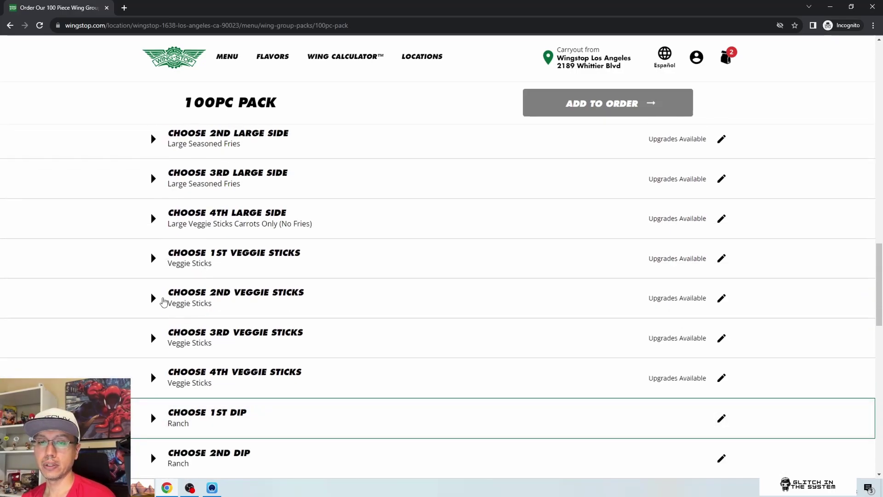
{"action": "scroll", "coordinate": [164, 302], "scroll_direction": "up", "scroll_amount": 9}
{"action": "scroll", "coordinate": [170, 305], "scroll_direction": "up", "scroll_amount": 2}
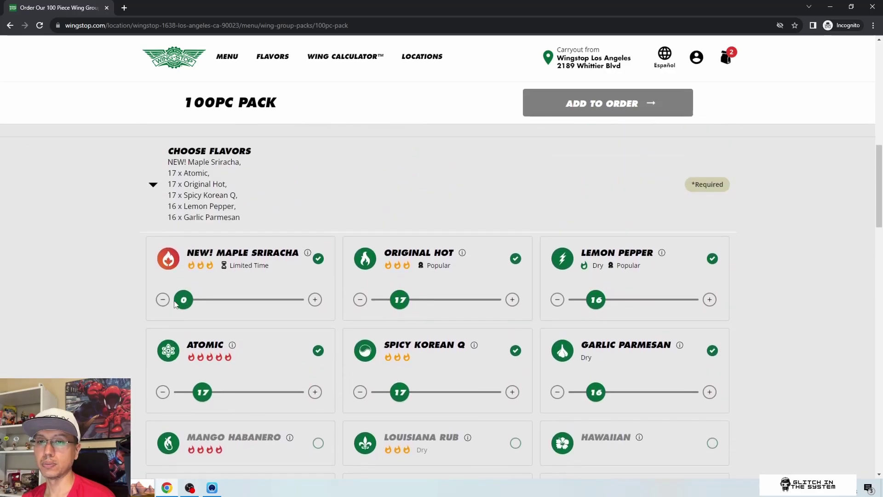
{"action": "scroll", "coordinate": [174, 298], "scroll_direction": "down", "scroll_amount": 15}
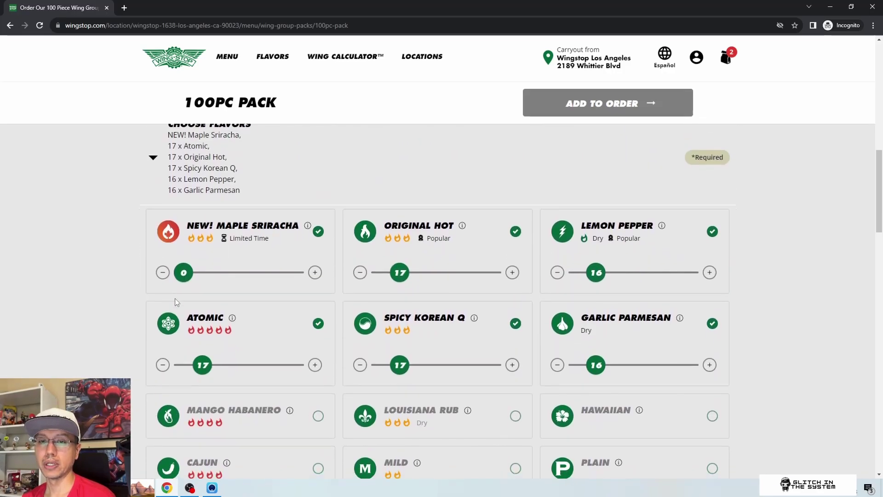
{"action": "scroll", "coordinate": [250, 275], "scroll_direction": "down", "scroll_amount": 7}
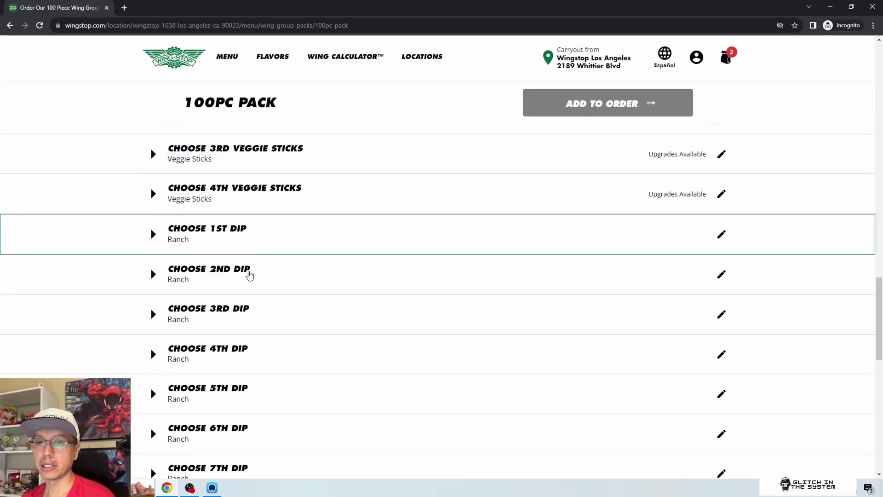
{"action": "scroll", "coordinate": [256, 275], "scroll_direction": "down", "scroll_amount": 5}
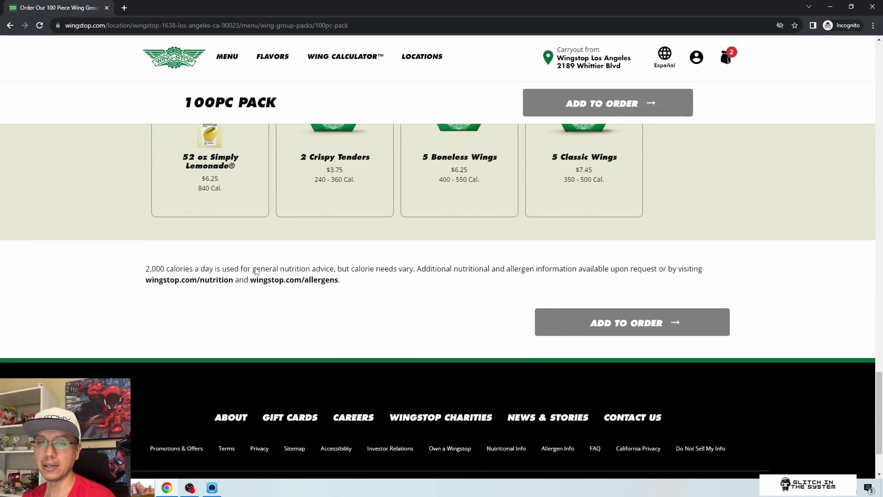
{"action": "scroll", "coordinate": [256, 268], "scroll_direction": "down", "scroll_amount": 2}
{"action": "scroll", "coordinate": [253, 269], "scroll_direction": "up", "scroll_amount": 12}
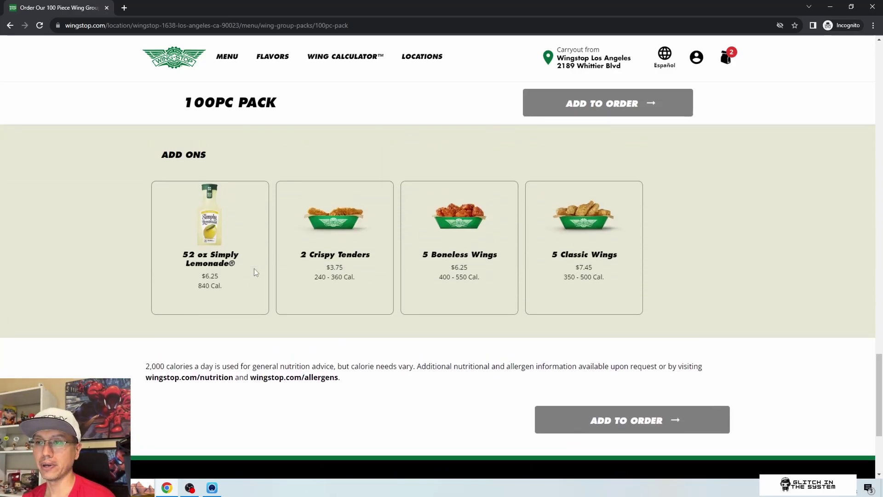
{"action": "scroll", "coordinate": [256, 276], "scroll_direction": "up", "scroll_amount": 15}
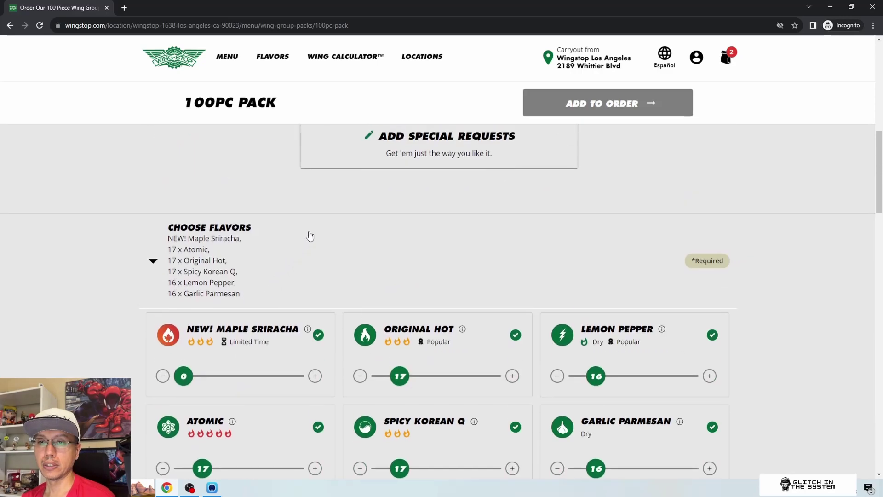
Deselect and reselect the Maple Sriracha flavor to redistribute the wings, and try to add the 100pc Pack to the order
{"action": "scroll", "coordinate": [185, 276], "scroll_direction": "down", "scroll_amount": 1}
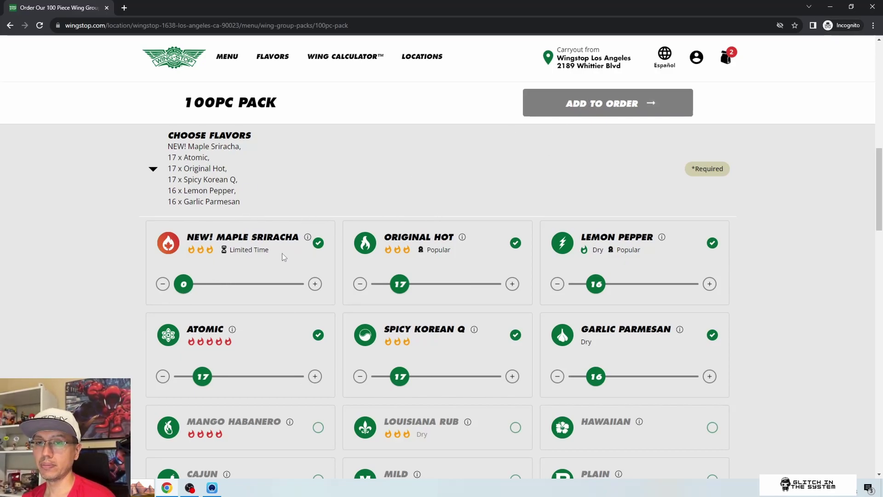
{"action": "scroll", "coordinate": [252, 250], "scroll_direction": "down", "scroll_amount": 3}
{"action": "scroll", "coordinate": [276, 230], "scroll_direction": "up", "scroll_amount": 4}
{"action": "scroll", "coordinate": [318, 202], "scroll_direction": "down", "scroll_amount": 2}
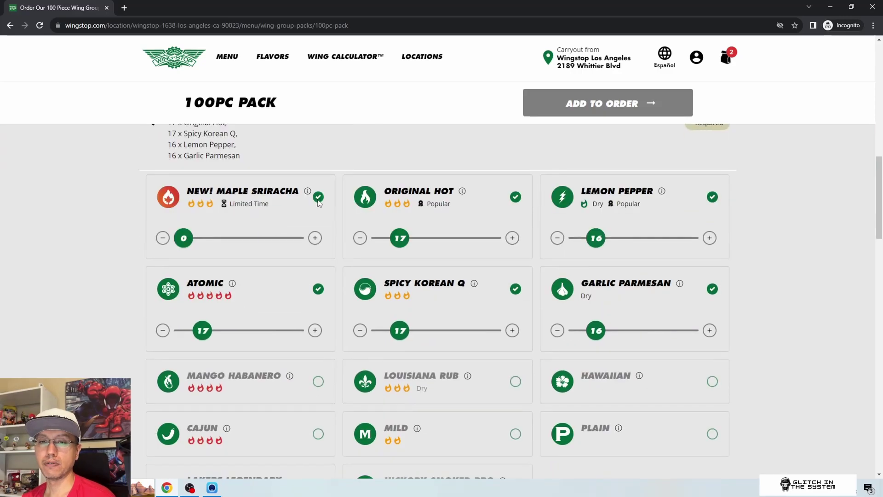
{"action": "left_click", "coordinate": [318, 198]}
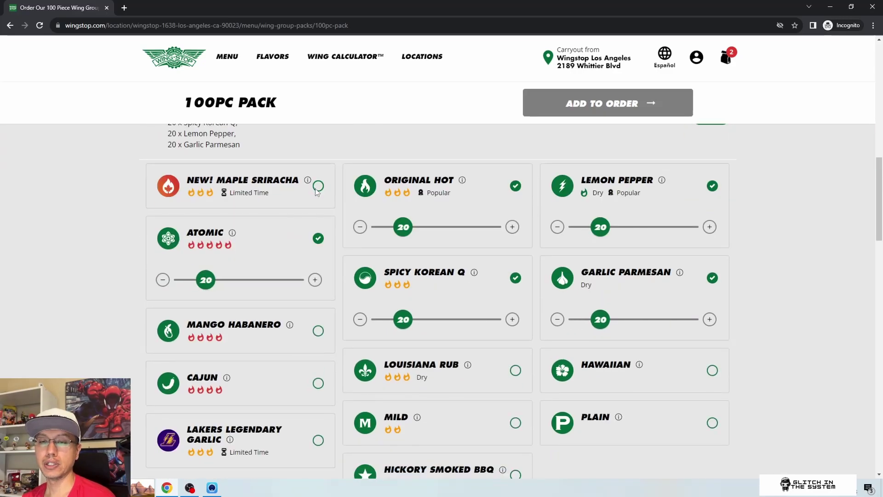
{"action": "left_click", "coordinate": [317, 187]}
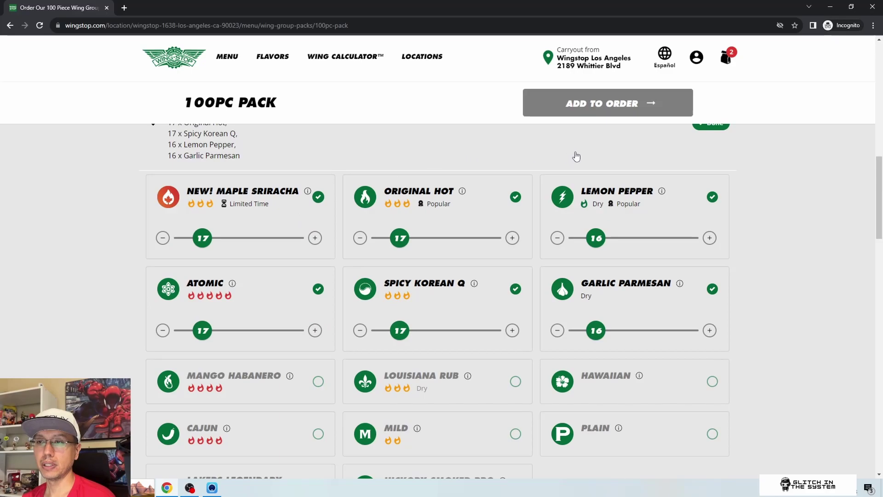
{"action": "left_click", "coordinate": [566, 109]}
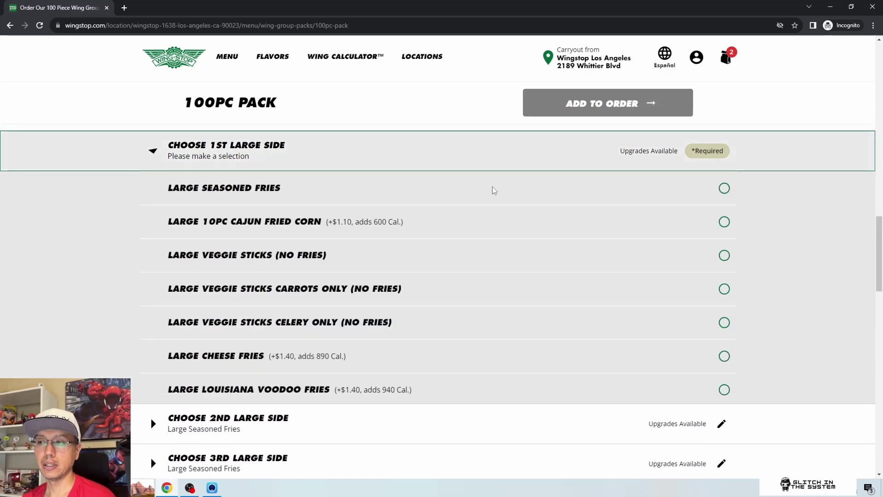
Choose Large Seasoned Fries as the 1st large side, and test the Maple Sriracha quantity by setting it to 0 and restoring it to 17
{"action": "left_click", "coordinate": [491, 191]}
{"action": "scroll", "coordinate": [501, 242], "scroll_direction": "up", "scroll_amount": 5}
{"action": "scroll", "coordinate": [500, 242], "scroll_direction": "up", "scroll_amount": 2}
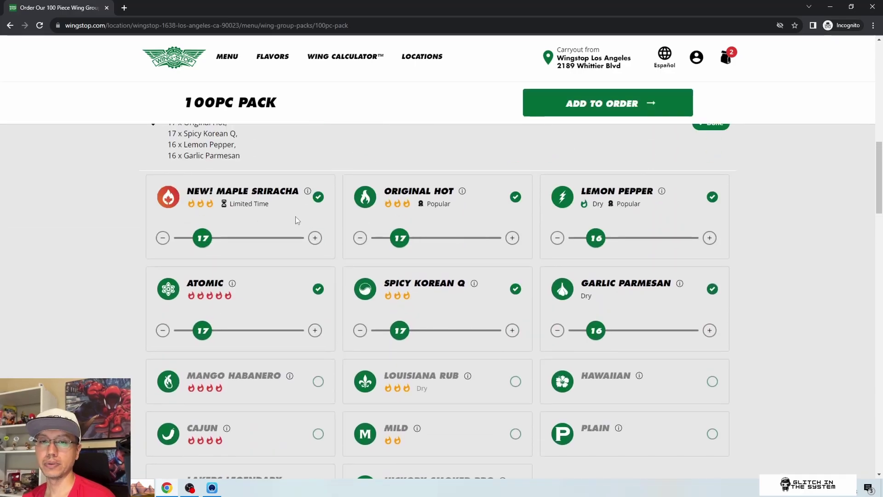
{"action": "left_click_drag", "start_coordinate": [201, 234], "coordinate": [175, 239]}
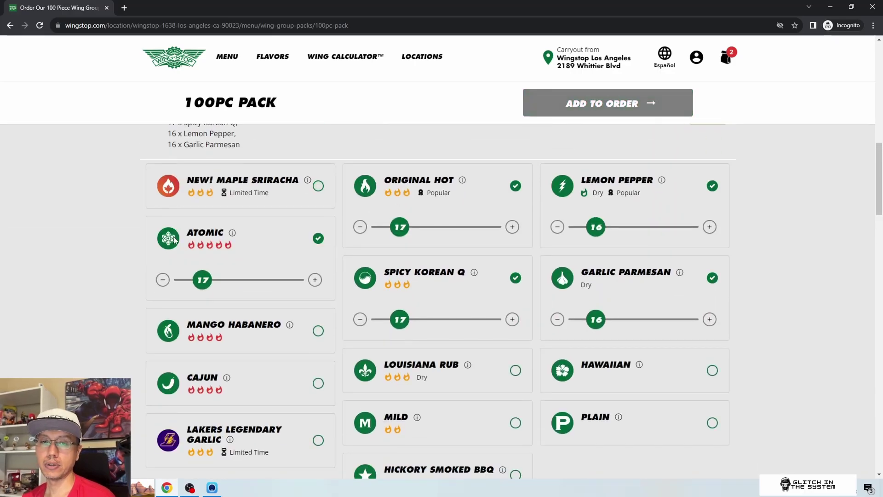
{"action": "left_click", "coordinate": [307, 186]}
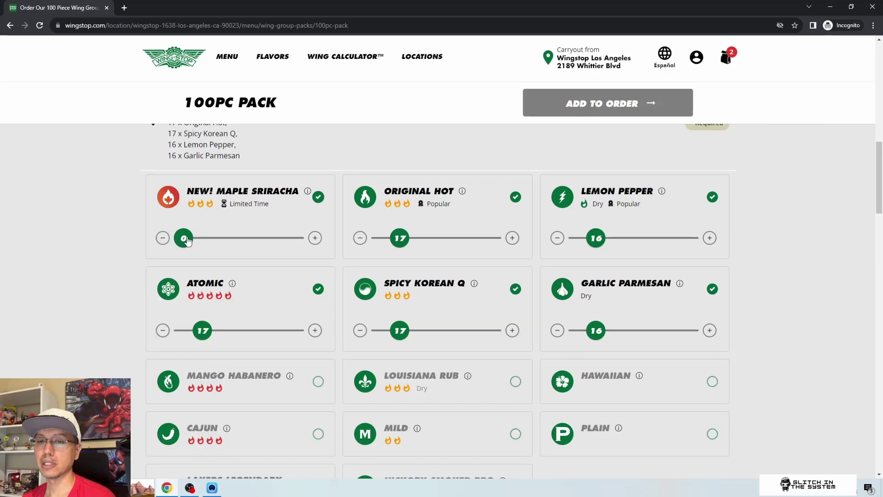
{"action": "left_click_drag", "start_coordinate": [186, 247], "coordinate": [256, 245]}
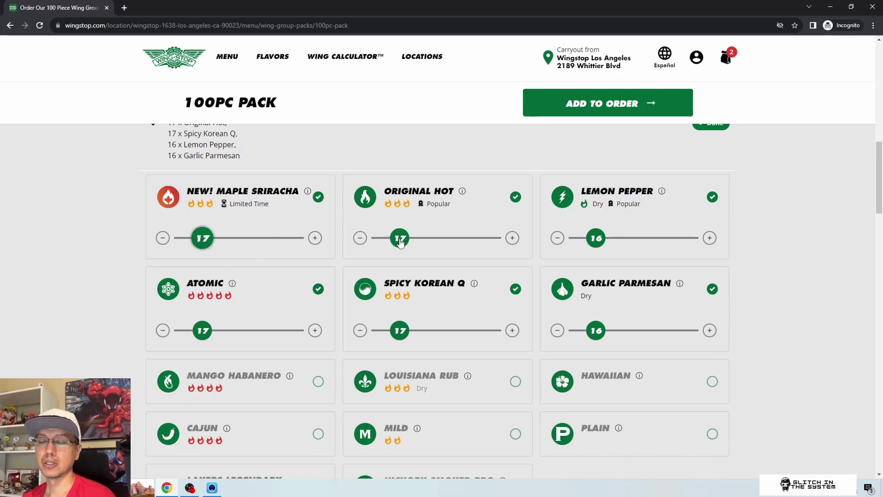
{"action": "left_click_drag", "start_coordinate": [399, 245], "coordinate": [400, 246]}
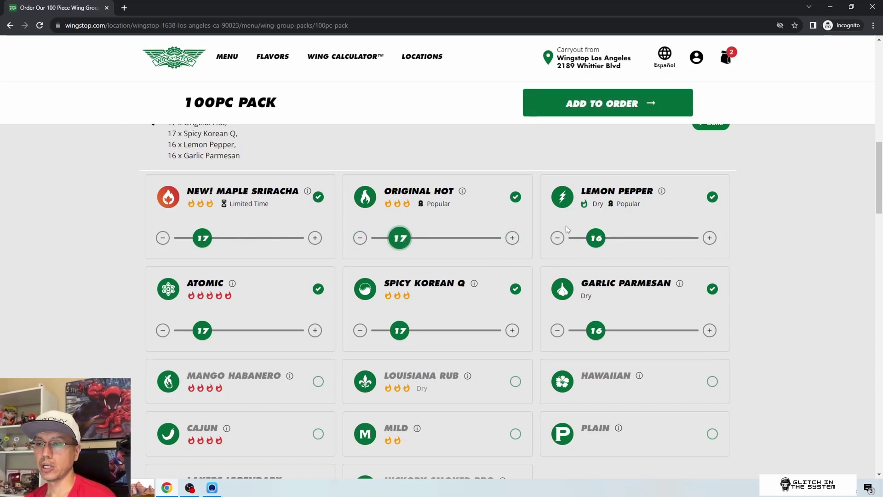
Reduce the Lemon Pepper wings to 13, raise them back to 16, and check the chosen flavors summary
{"action": "left_click", "coordinate": [557, 238]}
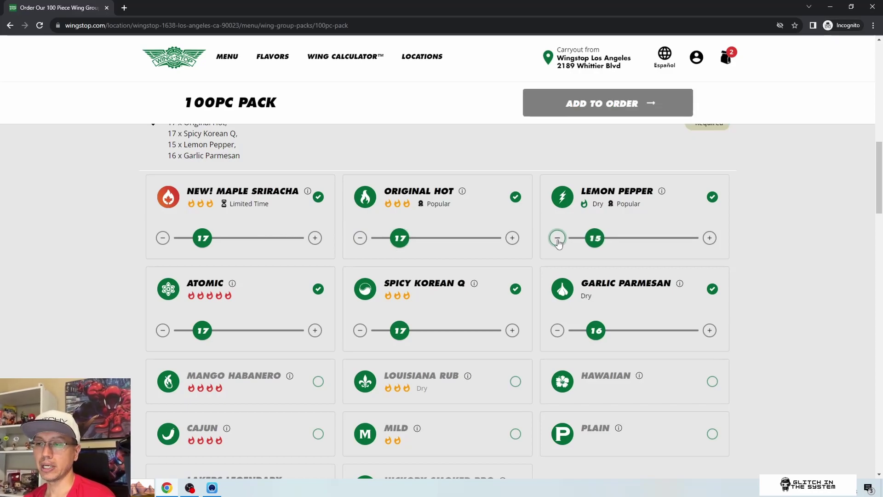
{"action": "left_click", "coordinate": [557, 238]}
{"action": "left_click", "coordinate": [558, 238]}
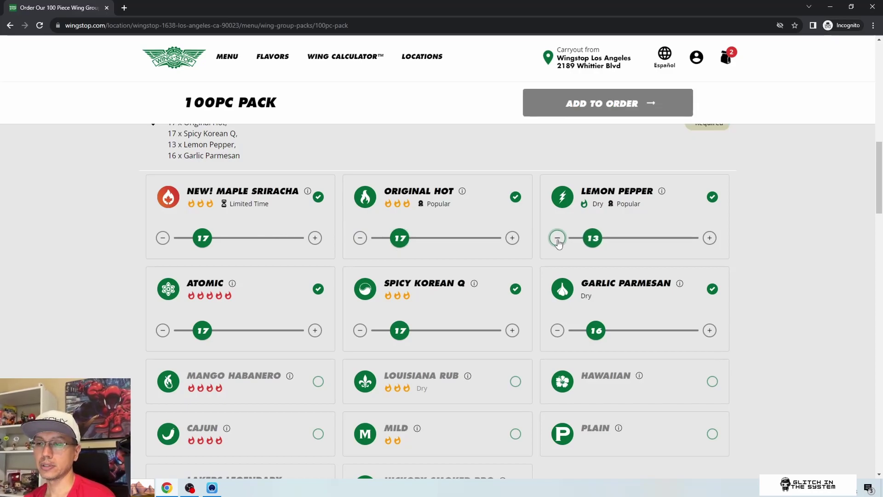
{"action": "left_click", "coordinate": [709, 238]}
{"action": "left_click", "coordinate": [709, 238]}
{"action": "left_click", "coordinate": [710, 238]}
{"action": "left_click", "coordinate": [709, 238]}
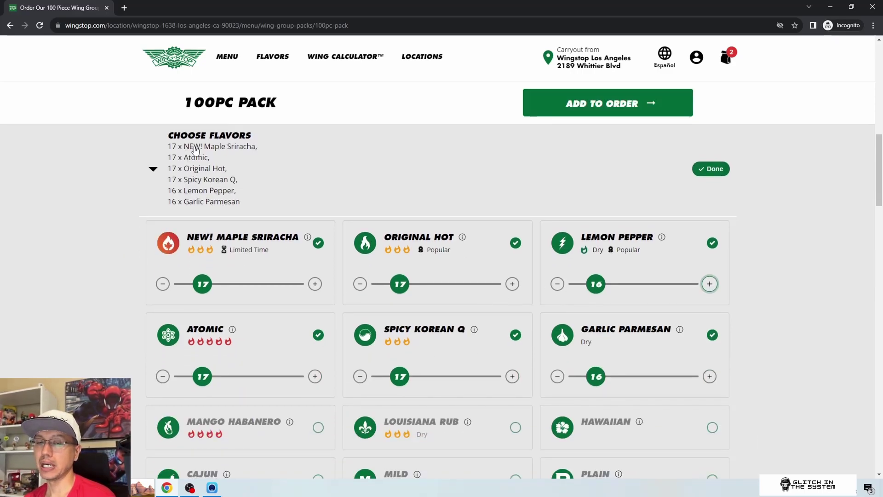
{"action": "scroll", "coordinate": [200, 208], "scroll_direction": "up", "scroll_amount": 1}
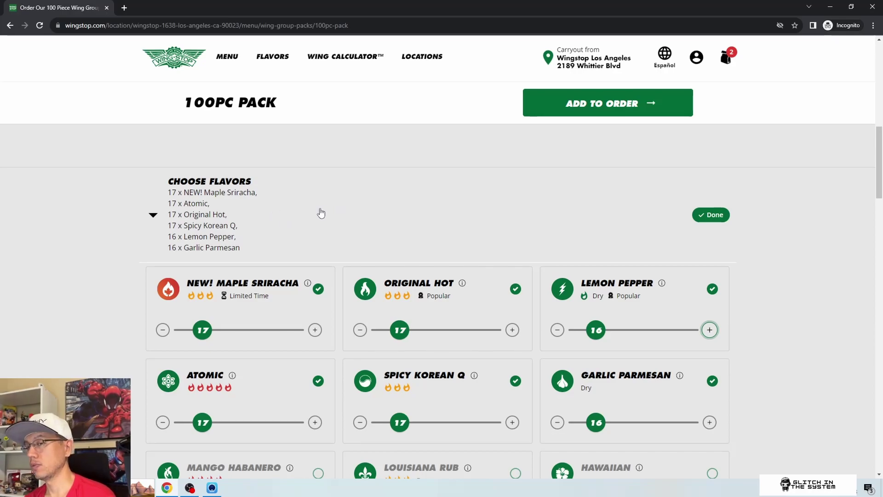
Clear all six chosen flavors by reducing each one's wing quantity to zero
{"action": "scroll", "coordinate": [172, 197], "scroll_direction": "down", "scroll_amount": 3}
{"action": "left_click", "coordinate": [173, 196]}
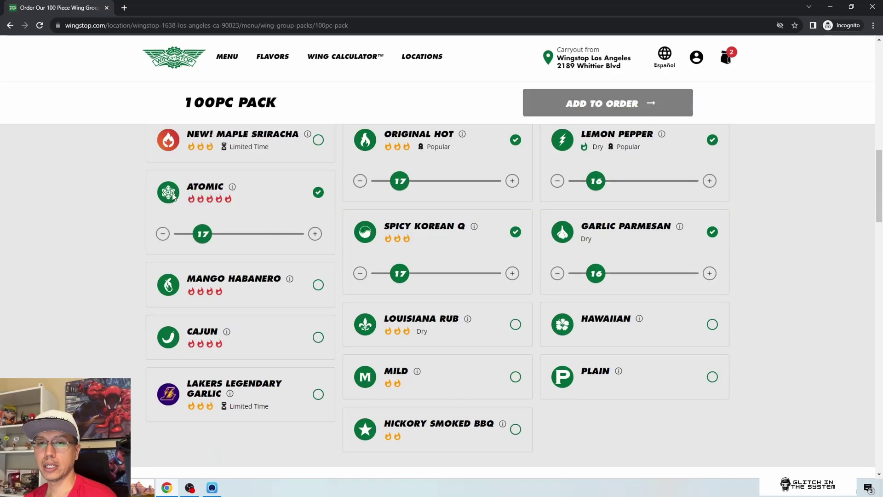
{"action": "scroll", "coordinate": [161, 218], "scroll_direction": "up", "scroll_amount": 2}
{"action": "left_click", "coordinate": [181, 291]}
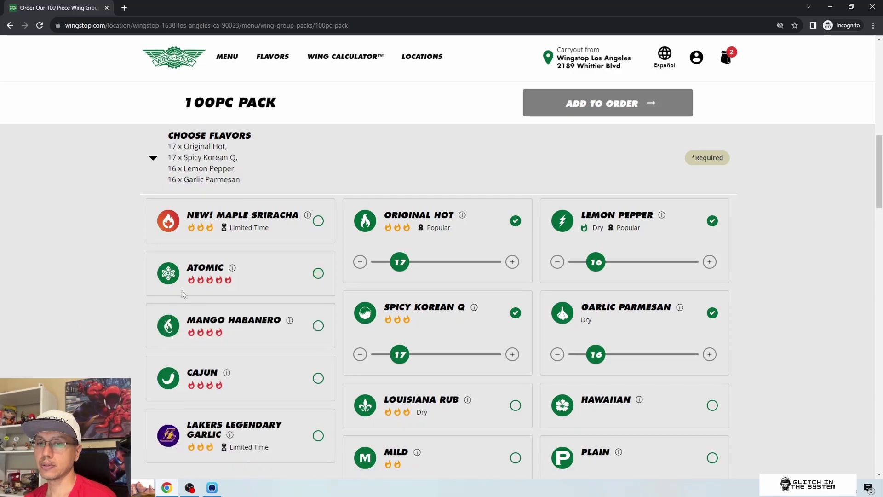
{"action": "left_click", "coordinate": [354, 249]}
{"action": "left_click", "coordinate": [402, 311]}
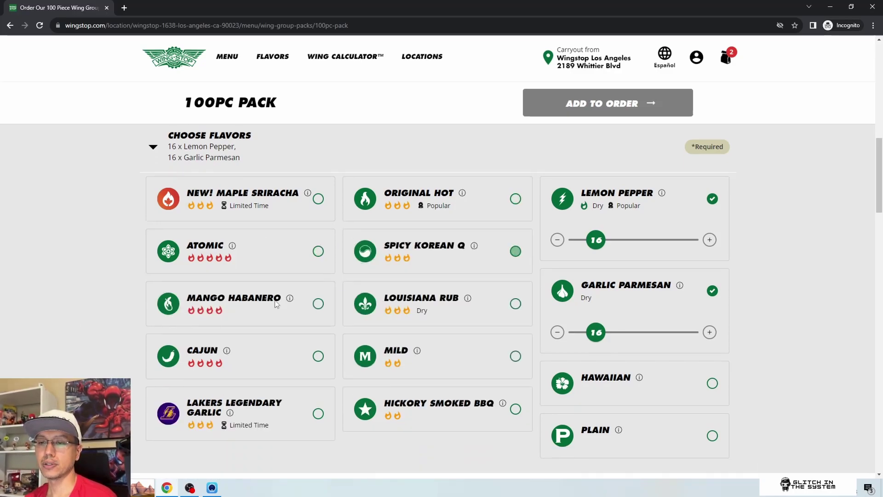
{"action": "left_click", "coordinate": [597, 244]}
{"action": "left_click", "coordinate": [595, 287]}
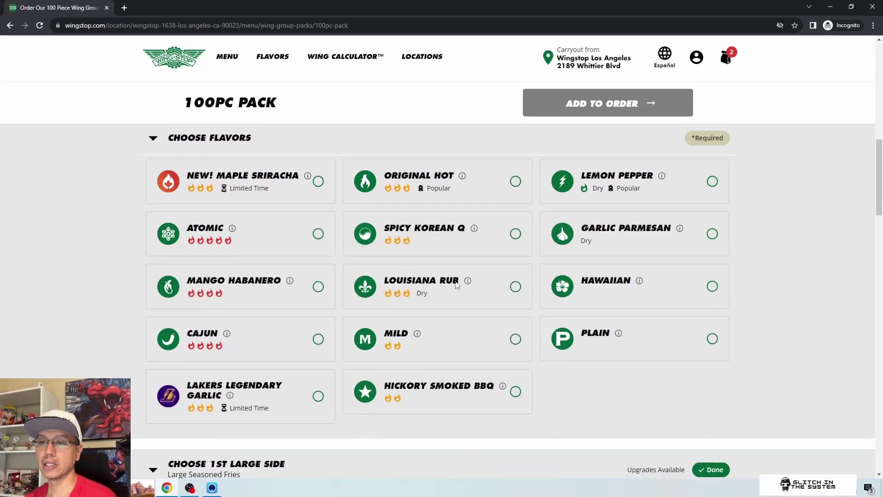
Select Louisiana Rub, Original Hot, Maple Sriracha and Mango Habanero as the pack's flavors, split at 25 wings each
{"action": "left_click", "coordinate": [506, 288]}
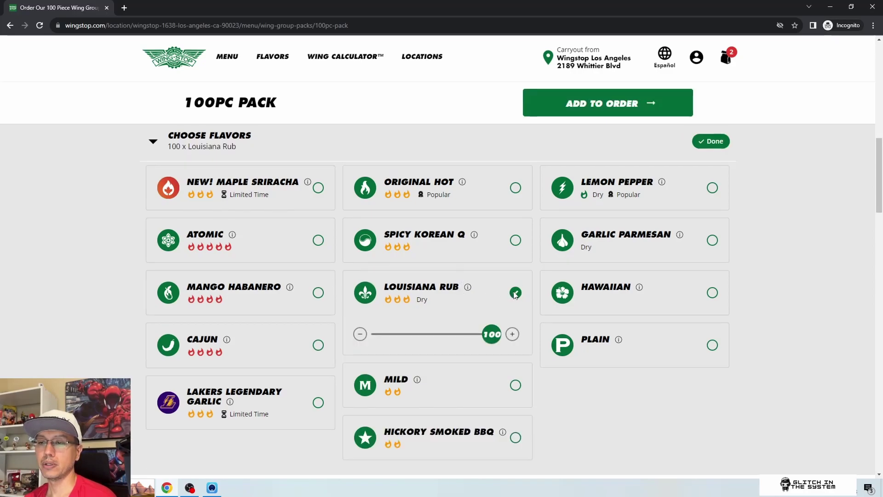
{"action": "left_click", "coordinate": [515, 293]}
{"action": "left_click", "coordinate": [517, 183]}
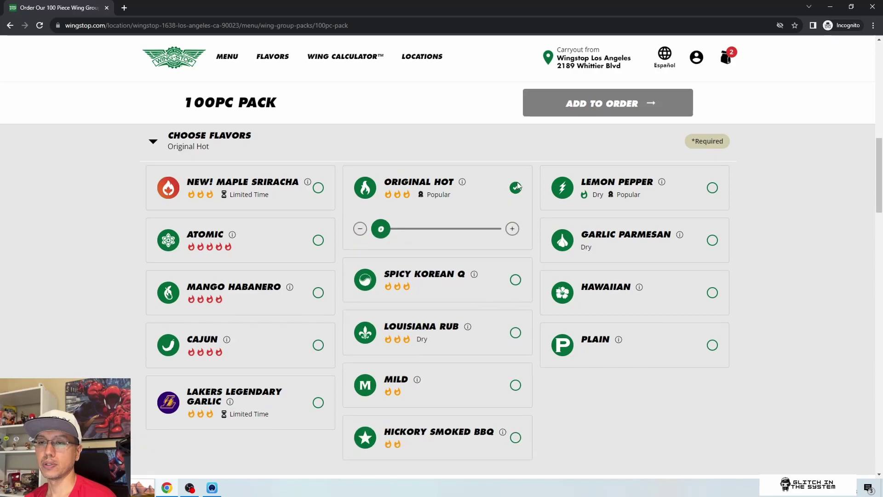
{"action": "left_click", "coordinate": [524, 332]}
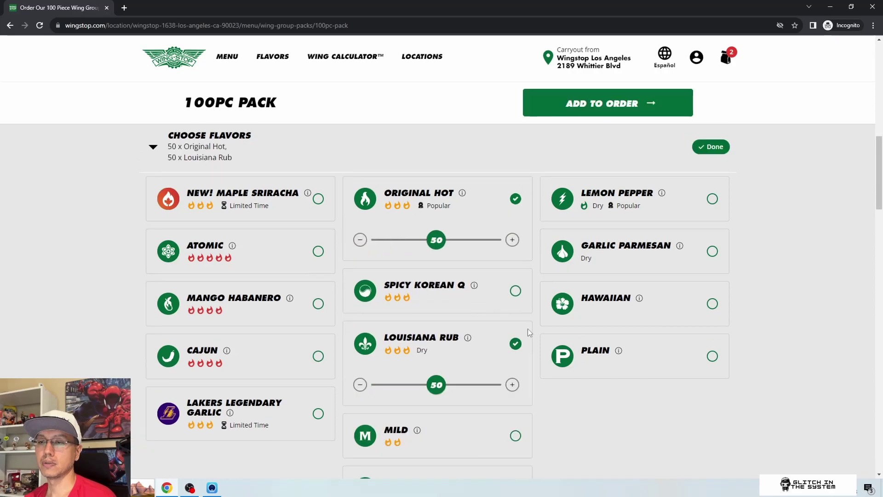
{"action": "left_click", "coordinate": [295, 209]}
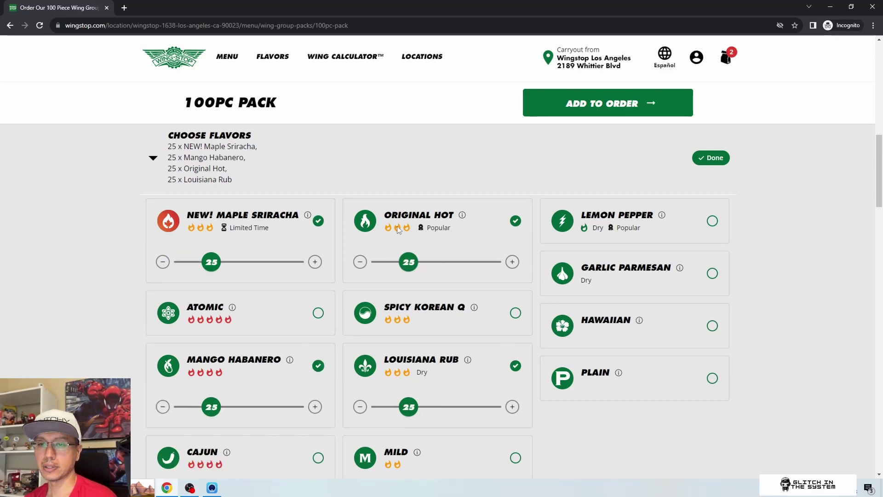
{"action": "scroll", "coordinate": [352, 297], "scroll_direction": "down", "scroll_amount": 1}
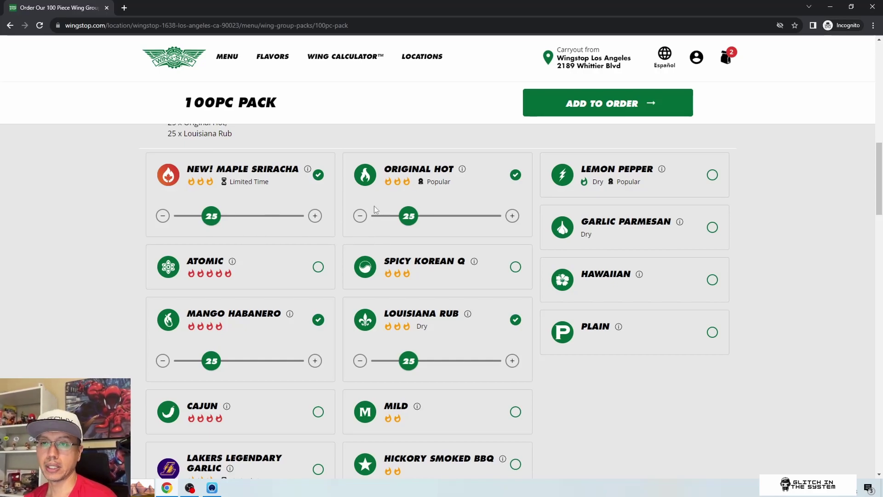
Inspect the page with the browser developer tools and switch it to the responsive mobile view at 400 pixels wide
{"action": "right_click", "coordinate": [84, 225]}
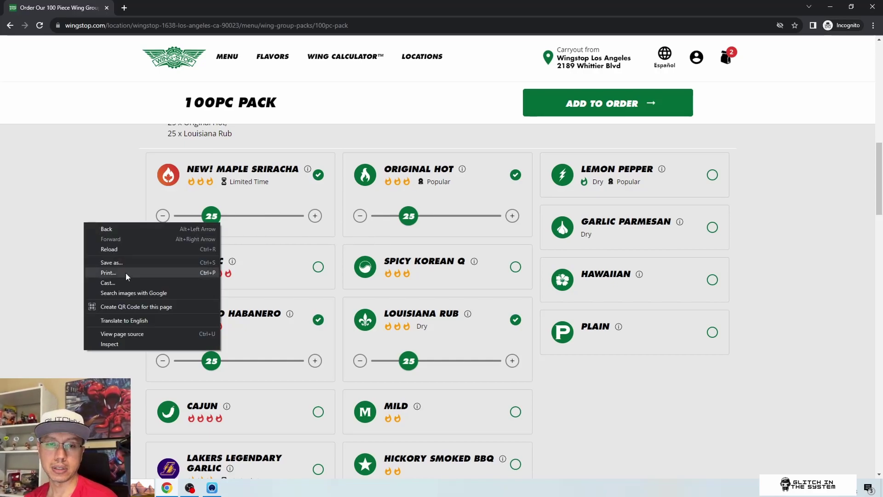
{"action": "left_click", "coordinate": [118, 341]}
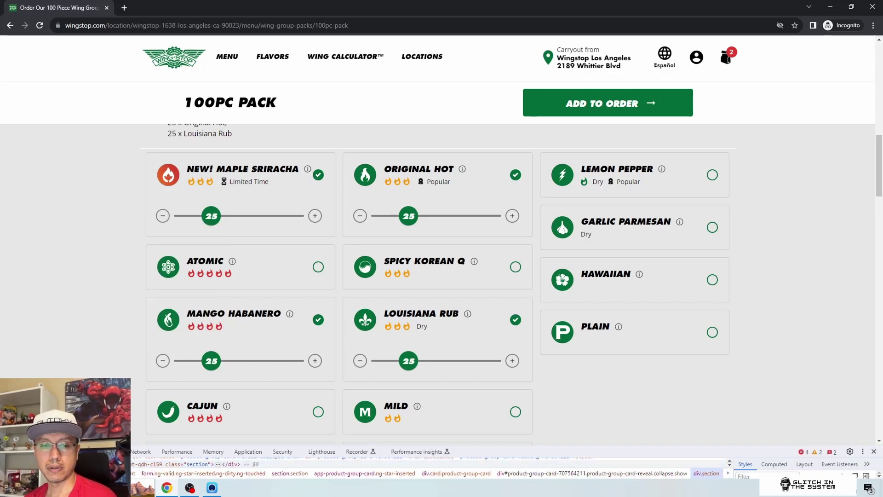
{"action": "key", "text": "ctrl+shift+m"}
{"action": "scroll", "coordinate": [438, 183], "scroll_direction": "down", "scroll_amount": 3}
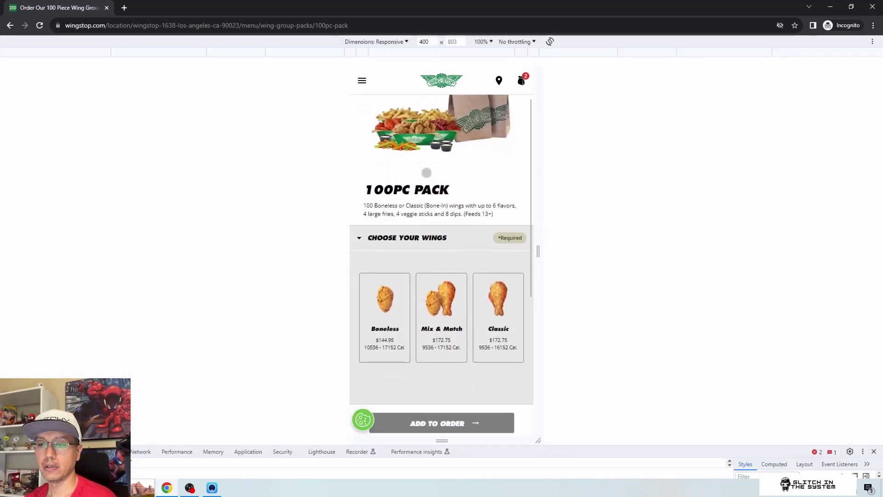
Choose Mix & Match wings with Maple Sriracha (Classic), Maple Sriracha (Boneless) and Atomic (Classic) as flavors
{"action": "left_click", "coordinate": [438, 183]}
{"action": "scroll", "coordinate": [437, 183], "scroll_direction": "down", "scroll_amount": 2}
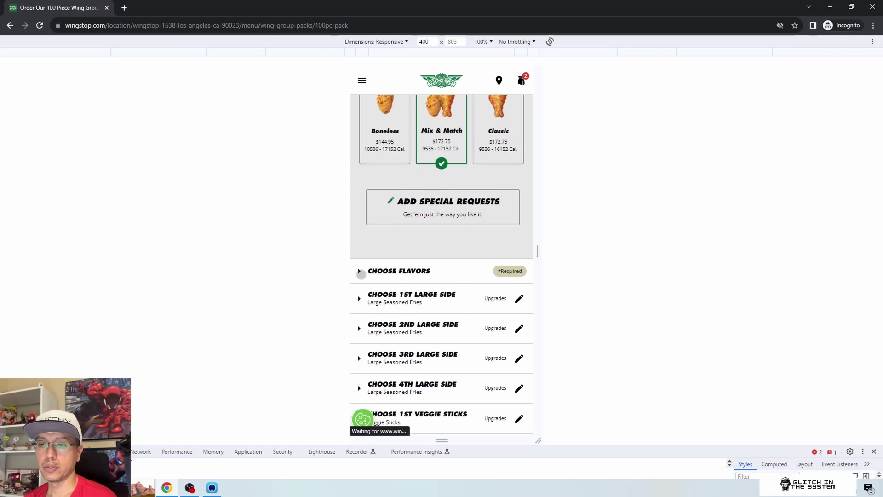
{"action": "left_click", "coordinate": [359, 271]}
{"action": "left_click", "coordinate": [522, 165]}
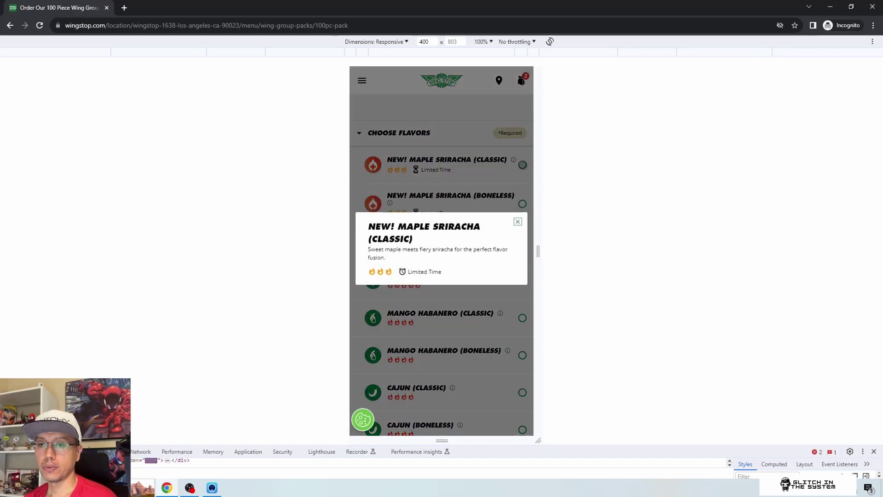
{"action": "left_click", "coordinate": [498, 318]}
{"action": "left_click", "coordinate": [498, 318]}
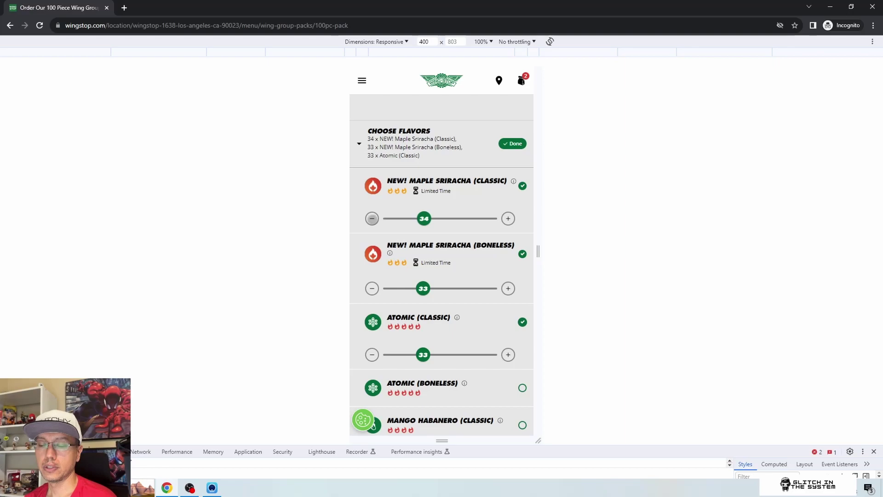
Lower Maple Sriracha (Classic) to 33 wings, view its flavor description, and remove it from the selection
{"action": "left_click", "coordinate": [372, 218]}
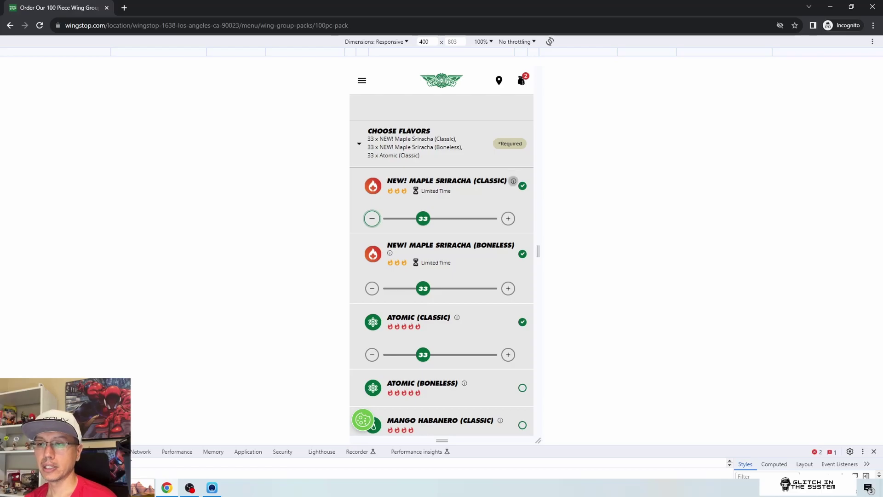
{"action": "left_click", "coordinate": [513, 181]}
{"action": "left_click", "coordinate": [518, 221]}
{"action": "left_click", "coordinate": [520, 186]}
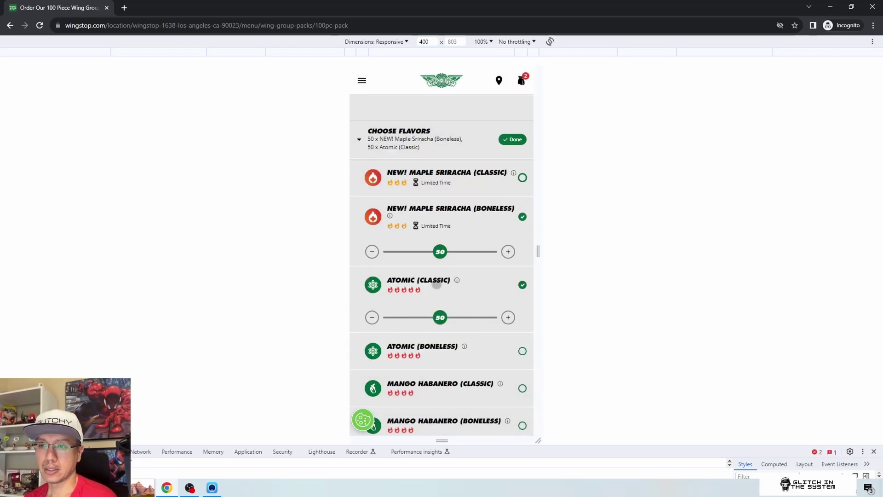
Review the 100pc Pack's mobile configuration, add the pack to the order, and view the bag in the desktop layout
{"action": "scroll", "coordinate": [458, 274], "scroll_direction": "down", "scroll_amount": 10}
{"action": "scroll", "coordinate": [460, 272], "scroll_direction": "up", "scroll_amount": 6}
{"action": "scroll", "coordinate": [461, 272], "scroll_direction": "up", "scroll_amount": 15}
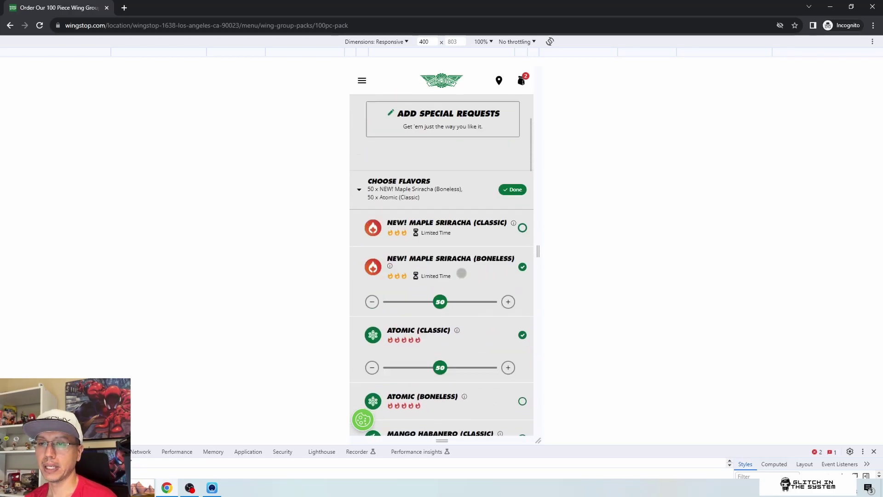
{"action": "scroll", "coordinate": [461, 273], "scroll_direction": "down", "scroll_amount": 5}
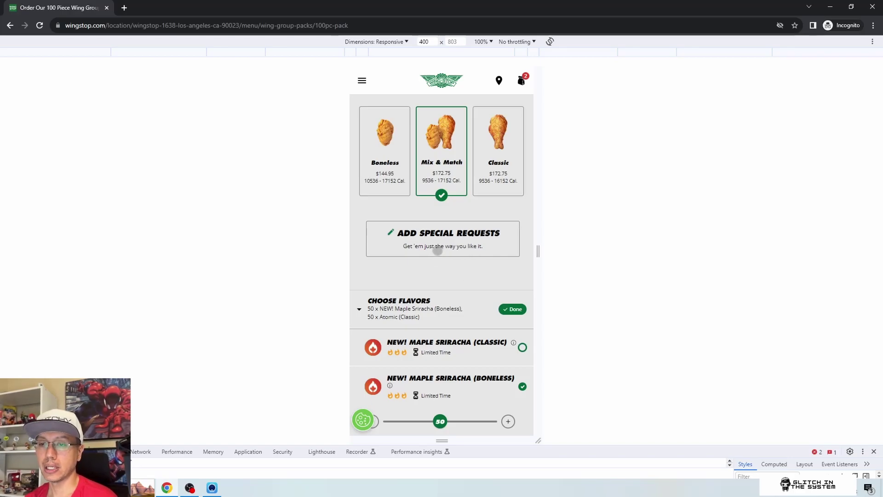
{"action": "scroll", "coordinate": [442, 248], "scroll_direction": "up", "scroll_amount": 5}
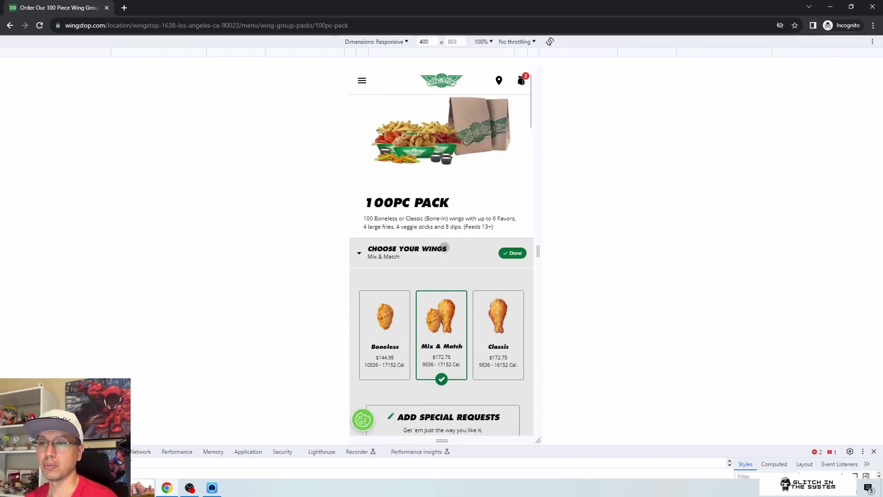
{"action": "scroll", "coordinate": [446, 239], "scroll_direction": "down", "scroll_amount": 5}
{"action": "scroll", "coordinate": [445, 239], "scroll_direction": "down", "scroll_amount": 1}
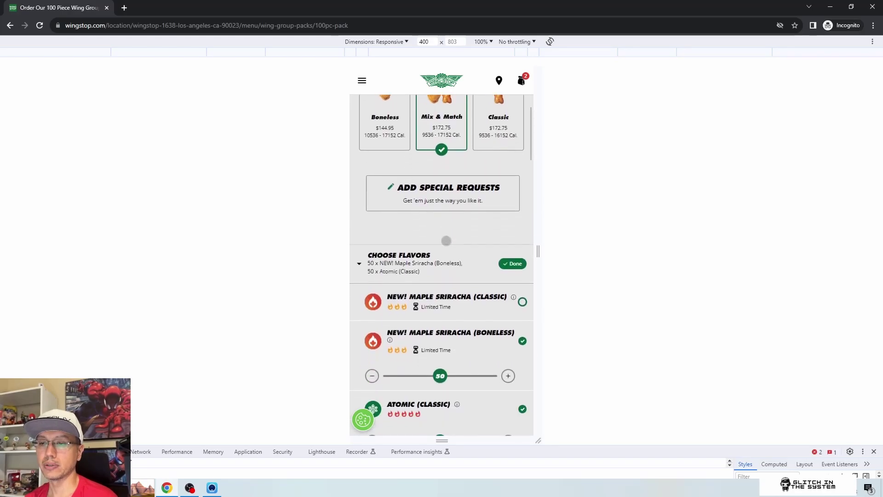
{"action": "scroll", "coordinate": [444, 238], "scroll_direction": "up", "scroll_amount": 5}
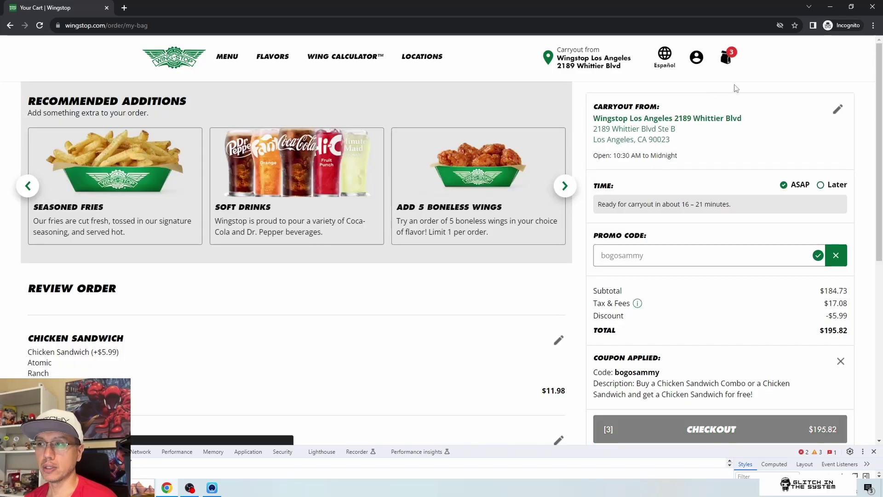
Examine the 100pc Pack's itemized lines in the bag, including the wings, fries, seasoning, veggie sticks and dips
{"action": "scroll", "coordinate": [384, 315], "scroll_direction": "down", "scroll_amount": 5}
{"action": "scroll", "coordinate": [387, 314], "scroll_direction": "up", "scroll_amount": 1}
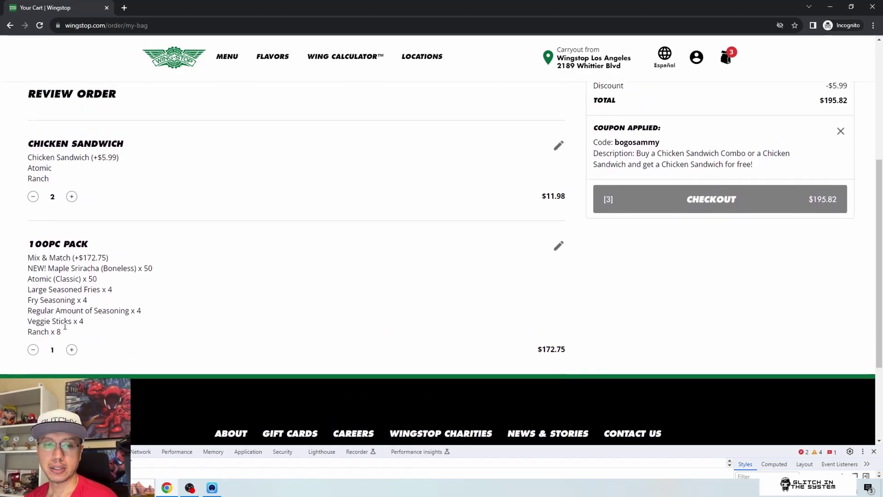
{"action": "left_click_drag", "start_coordinate": [65, 325], "coordinate": [30, 256]}
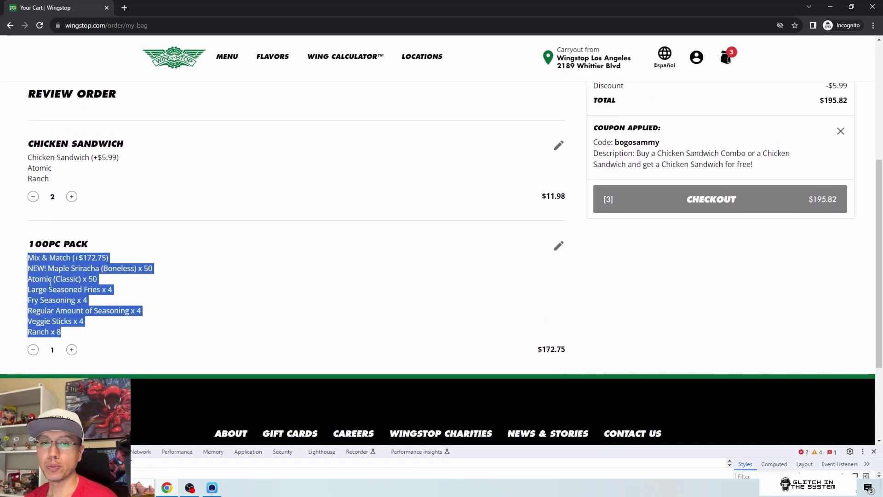
{"action": "left_click", "coordinate": [70, 337]}
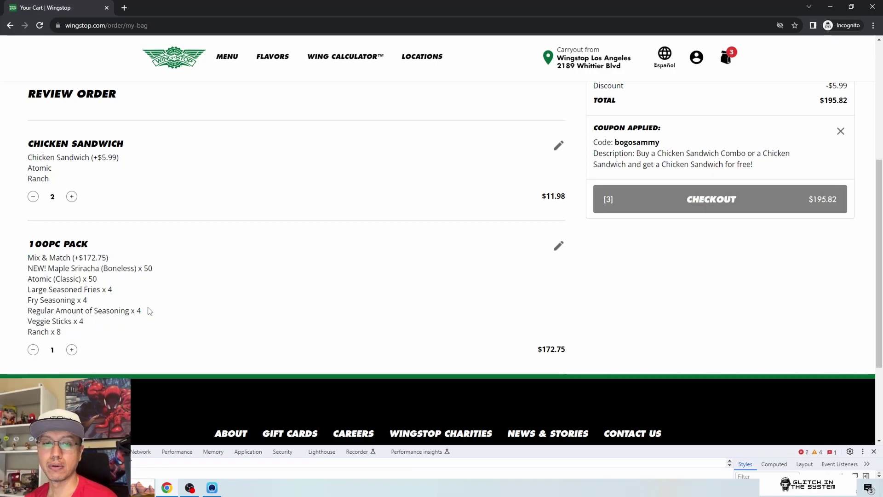
{"action": "left_click_drag", "start_coordinate": [149, 311], "coordinate": [24, 318]}
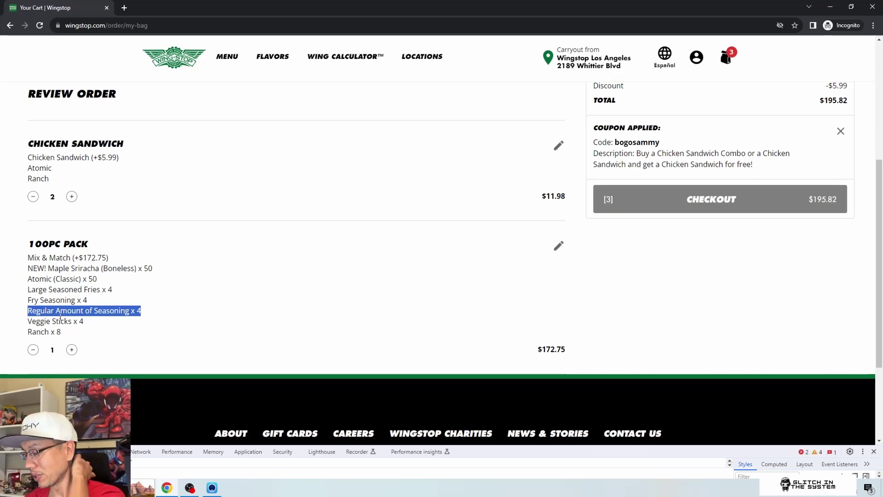
{"action": "left_click_drag", "start_coordinate": [26, 290], "coordinate": [121, 296]}
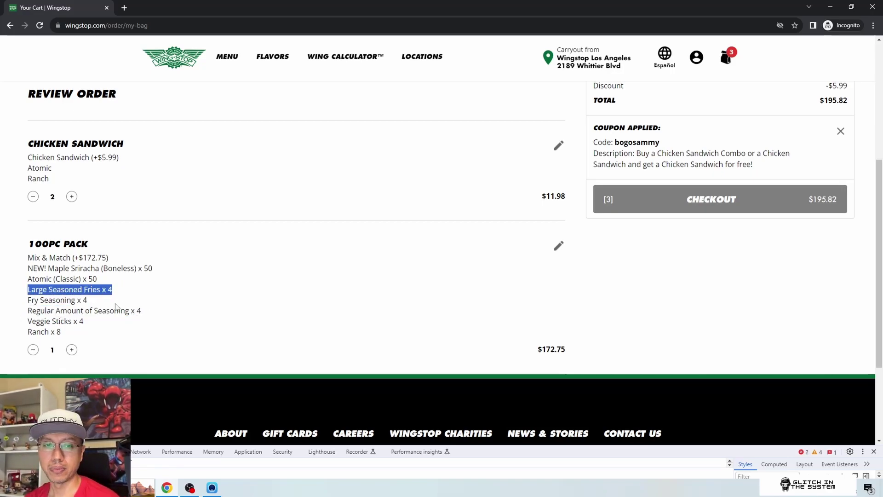
{"action": "left_click", "coordinate": [117, 305]}
{"action": "scroll", "coordinate": [117, 304], "scroll_direction": "up", "scroll_amount": 3}
{"action": "scroll", "coordinate": [112, 349], "scroll_direction": "down", "scroll_amount": 2}
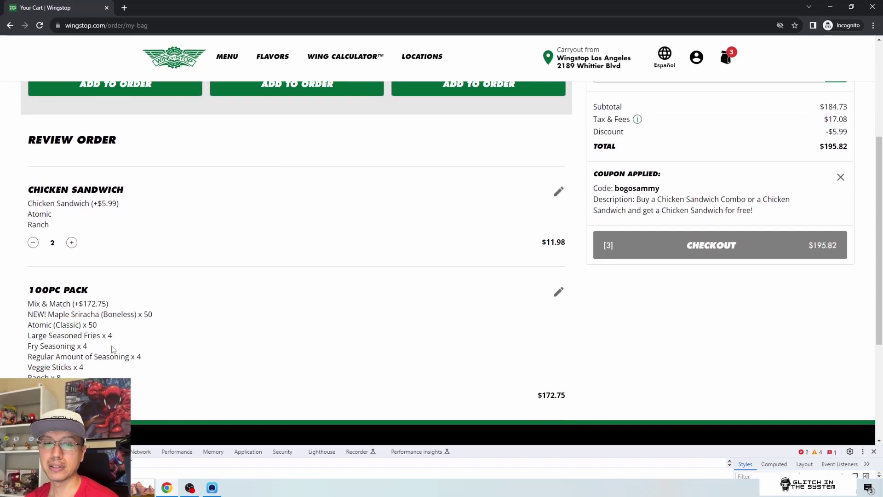
{"action": "left_click_drag", "start_coordinate": [80, 371], "coordinate": [75, 301]}
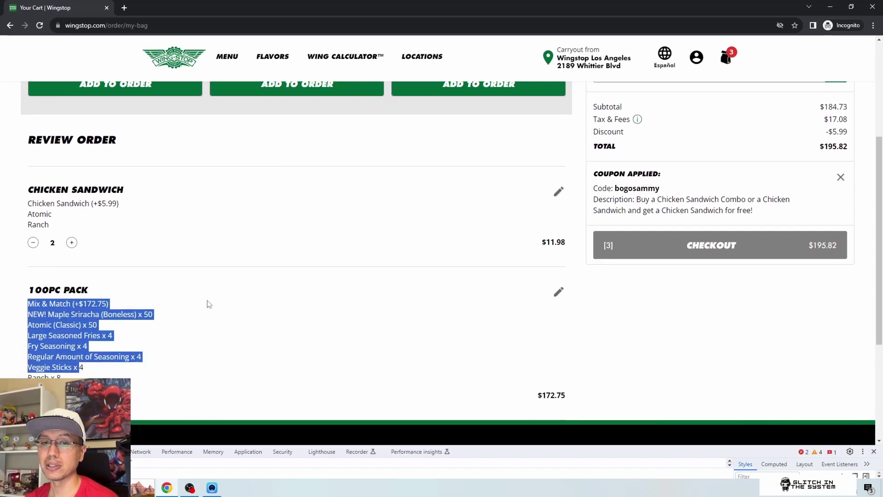
{"action": "left_click", "coordinate": [191, 316]}
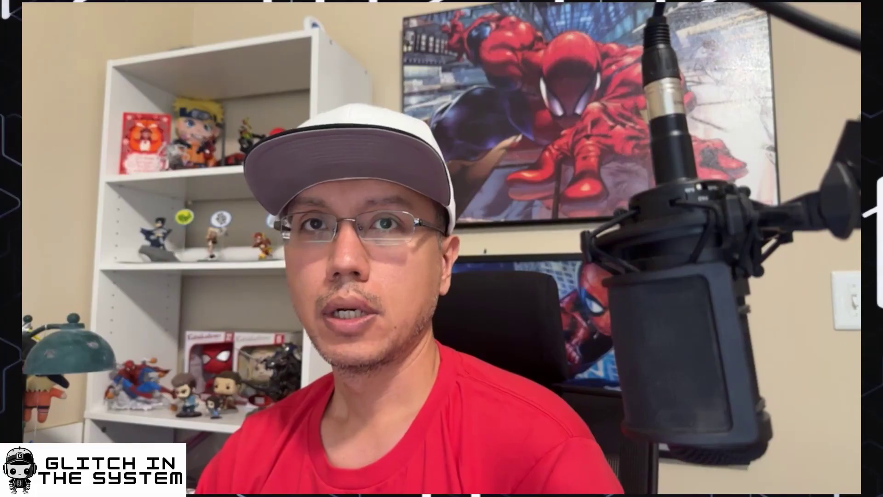